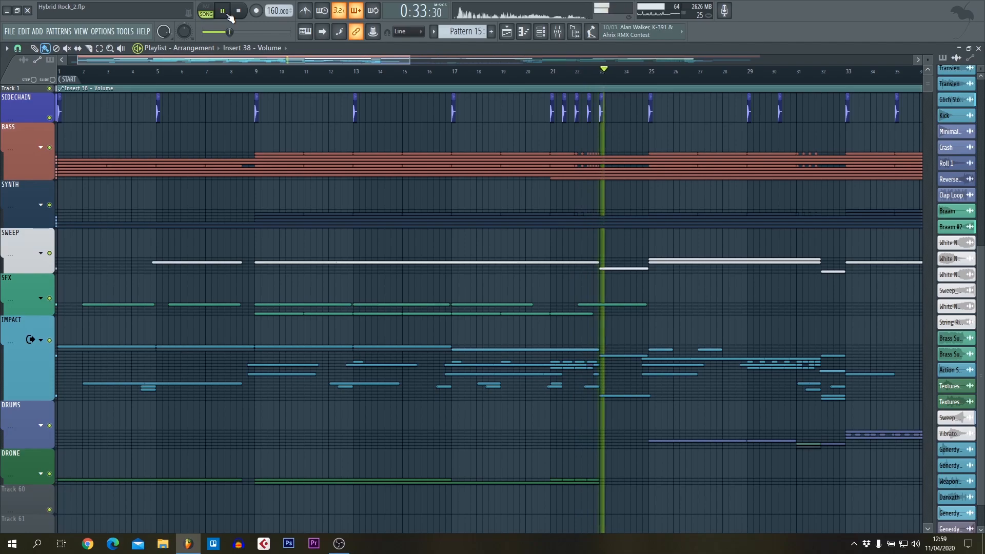
Expand the BASS and SYNTH track groups in the playlist while the song plays
drag(668, 210, 191, 202)
click(42, 148)
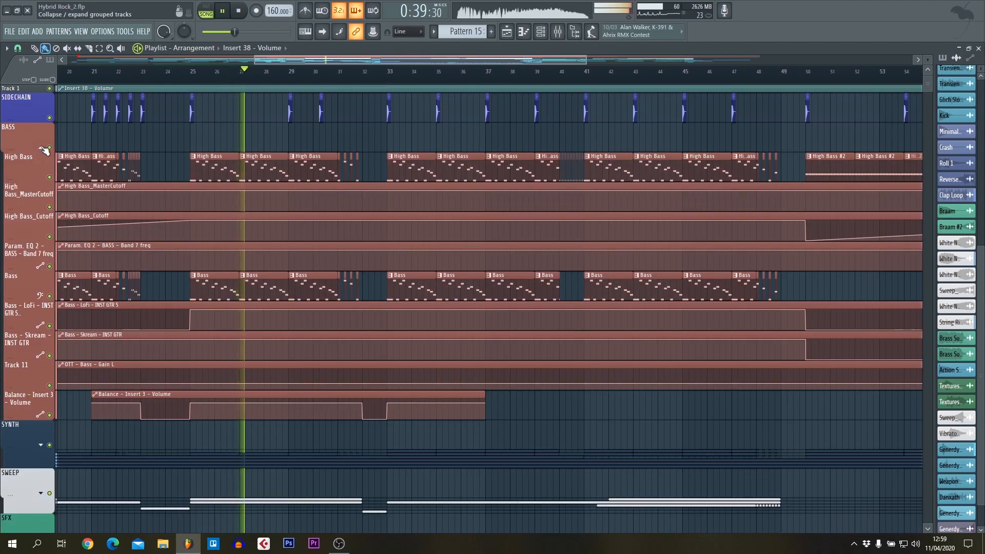
scroll(44, 328, down, 3)
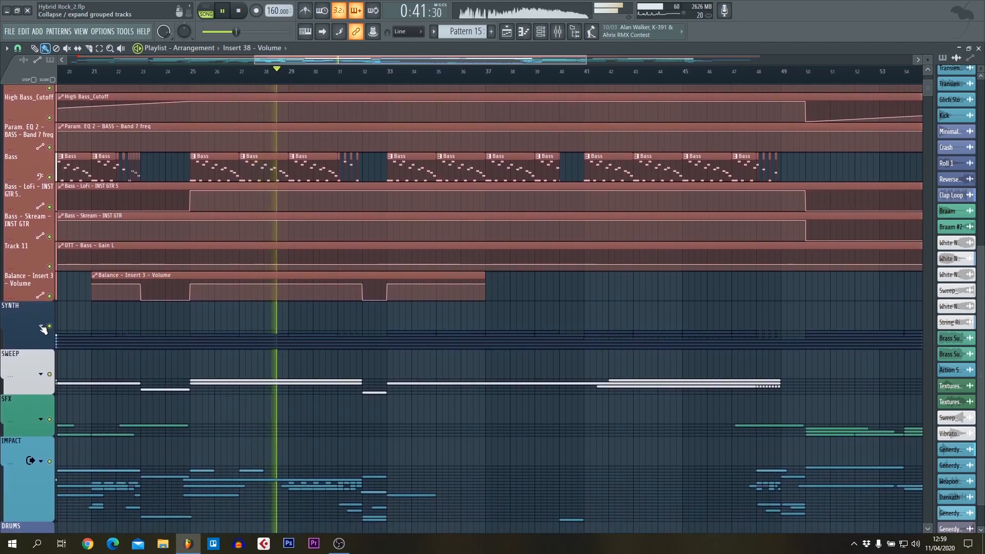
click(44, 328)
scroll(255, 342, down, 1)
scroll(255, 343, down, 5)
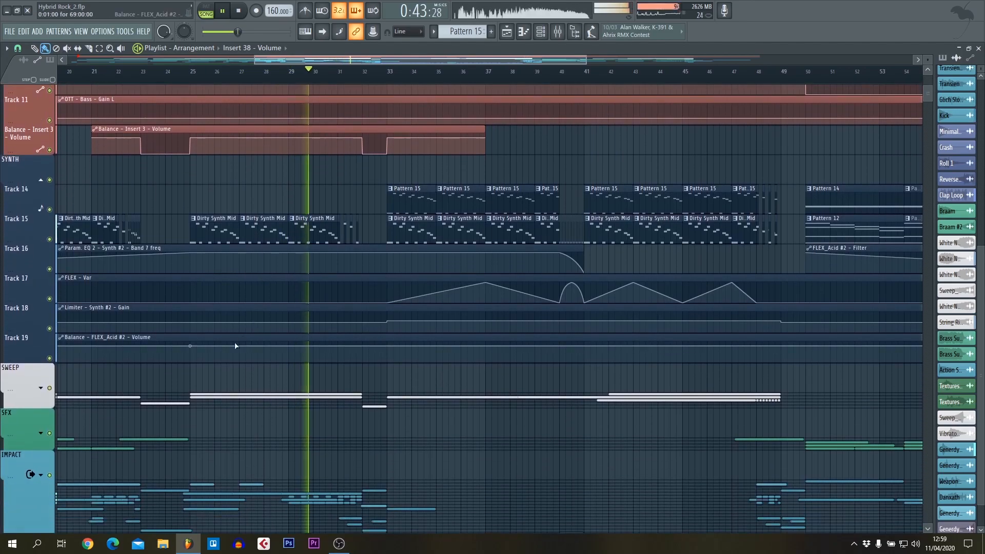
Expand the SWEEP, IMPACT, DRUMS and DRONE track groups in the playlist
click(41, 358)
scroll(43, 358, down, 2)
scroll(42, 358, down, 4)
click(42, 309)
scroll(160, 330, down, 10)
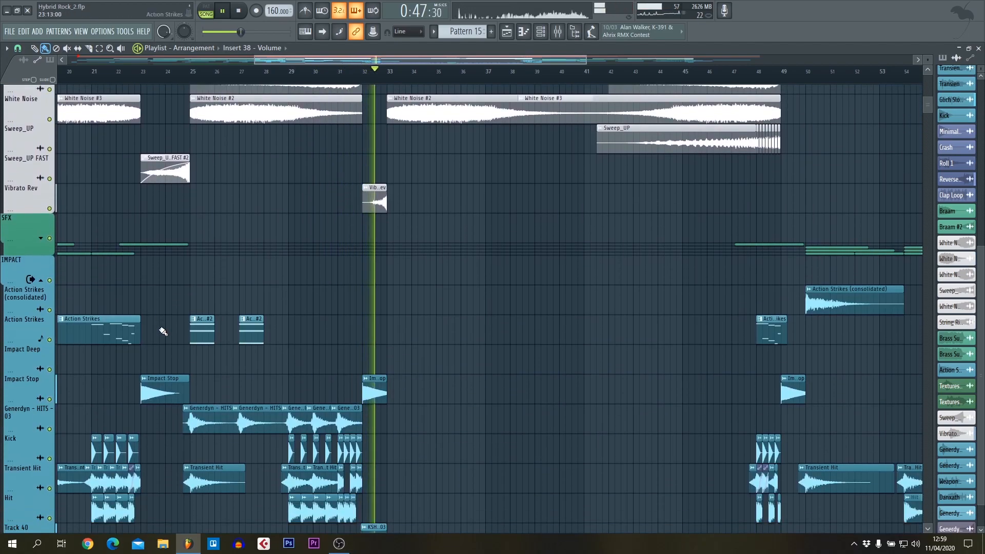
scroll(43, 369, down, 1)
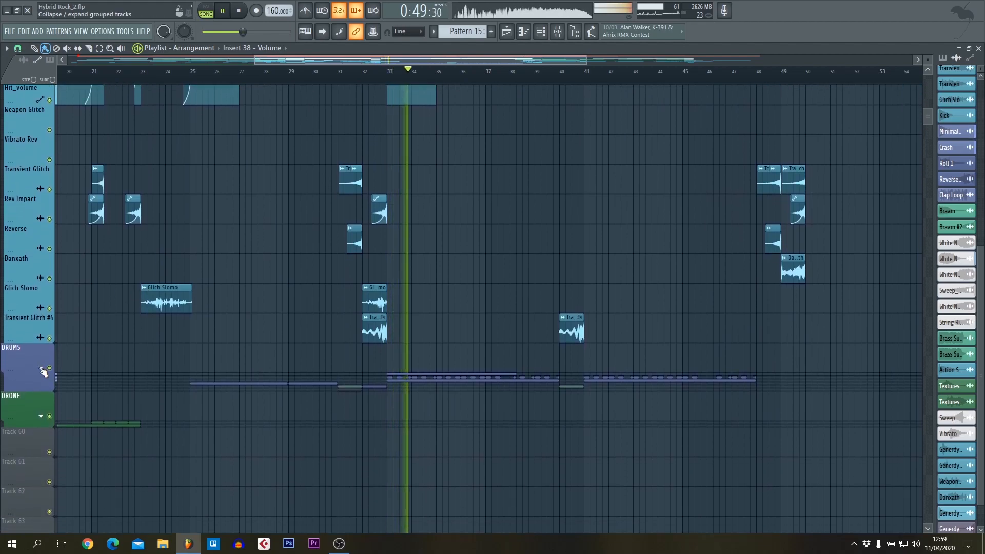
scroll(43, 371, down, 3)
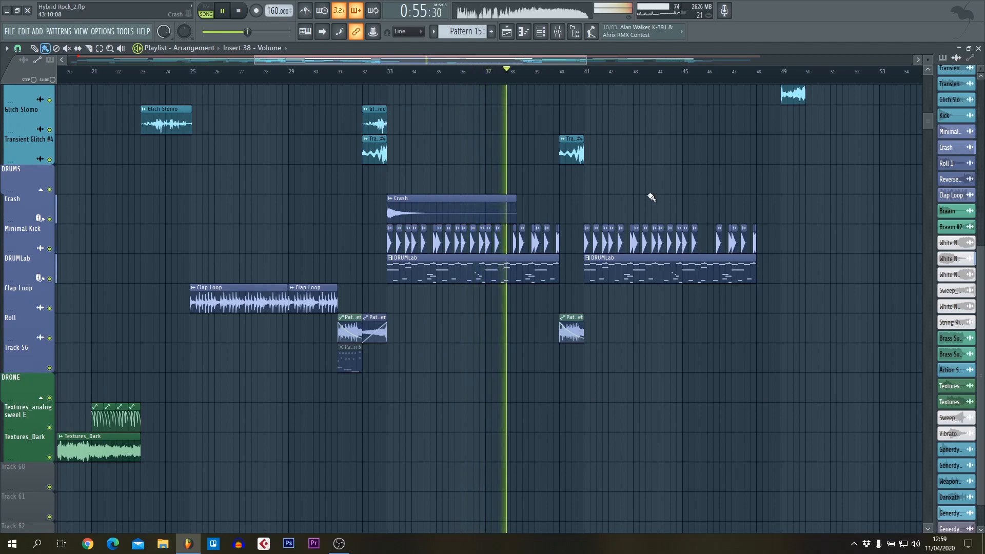
Review the expanded drum, impact, sweep, synth and bass tracks around bars 21 to 49 during playback
scroll(551, 277, down, 3)
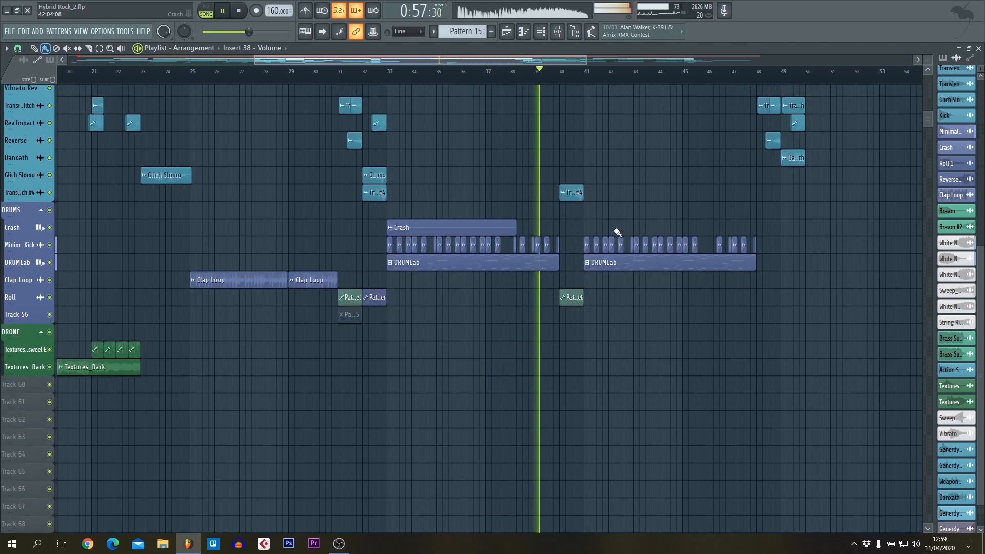
scroll(617, 233, up, 6)
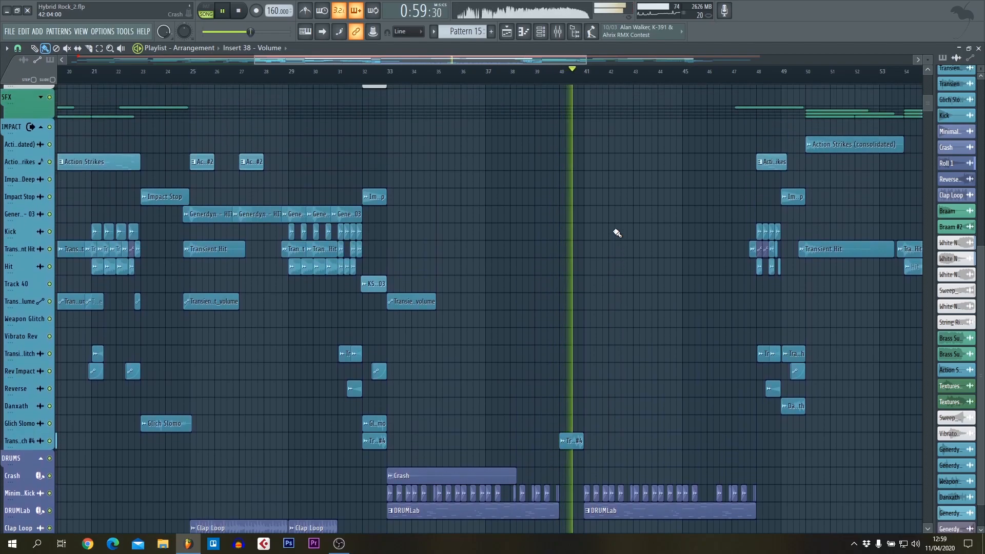
scroll(617, 234, up, 4)
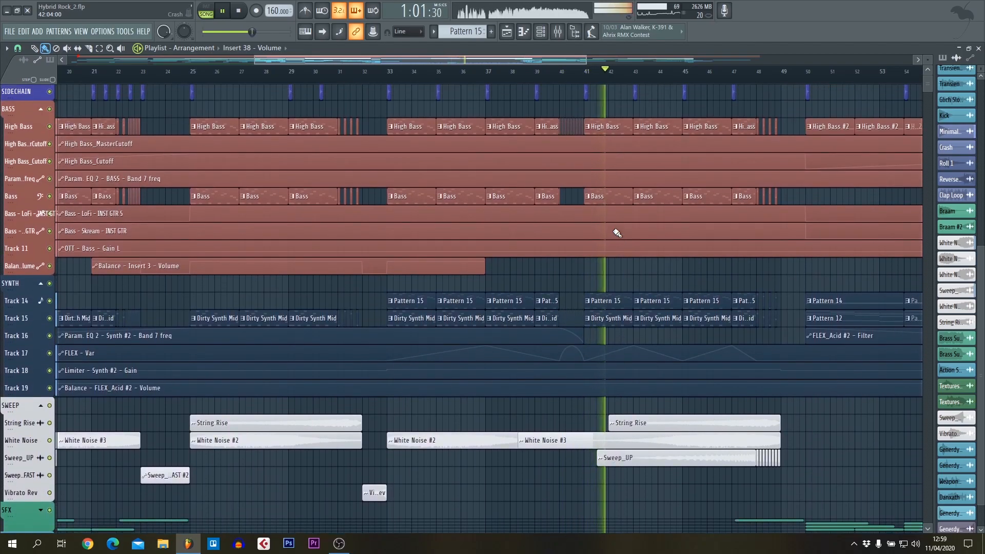
scroll(751, 138, up, 5)
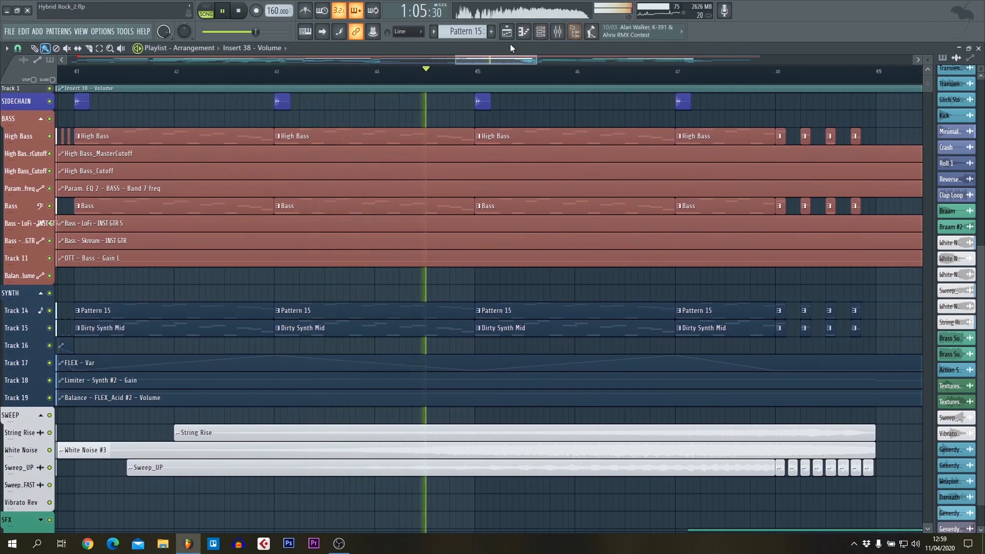
drag(686, 148, 84, 138)
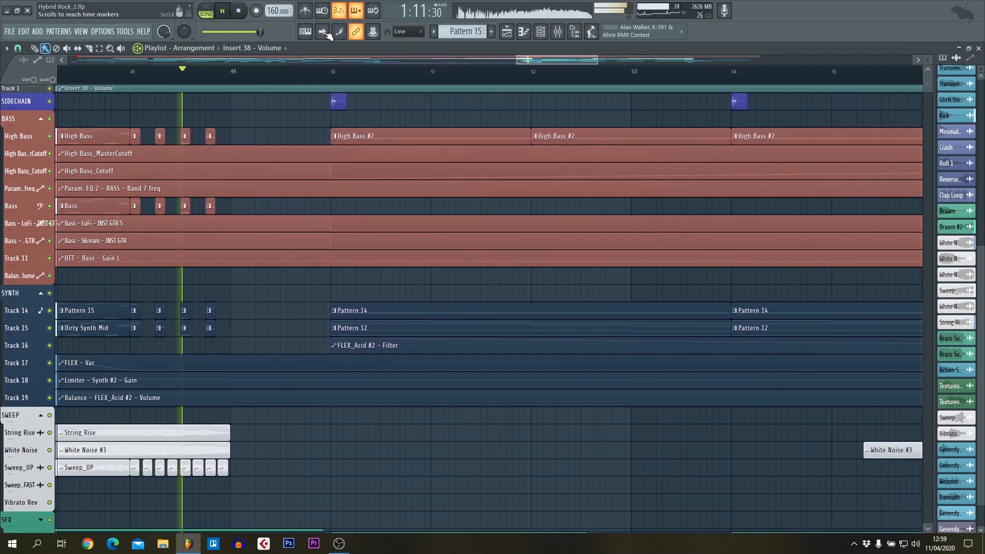
Turn on playlist auto-scrolling and follow the playing arrangement through to the song's ending
drag(508, 128, 261, 158)
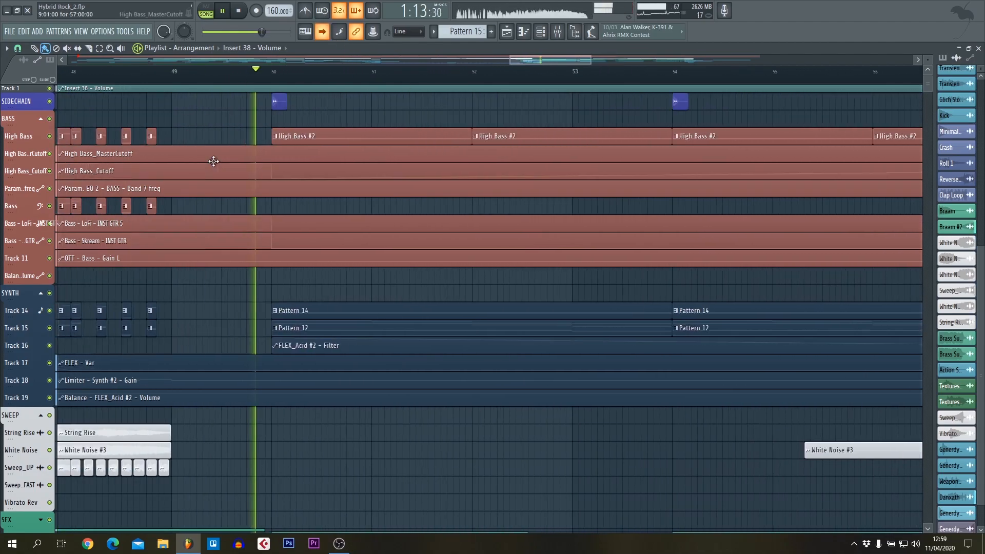
drag(682, 176, 215, 175)
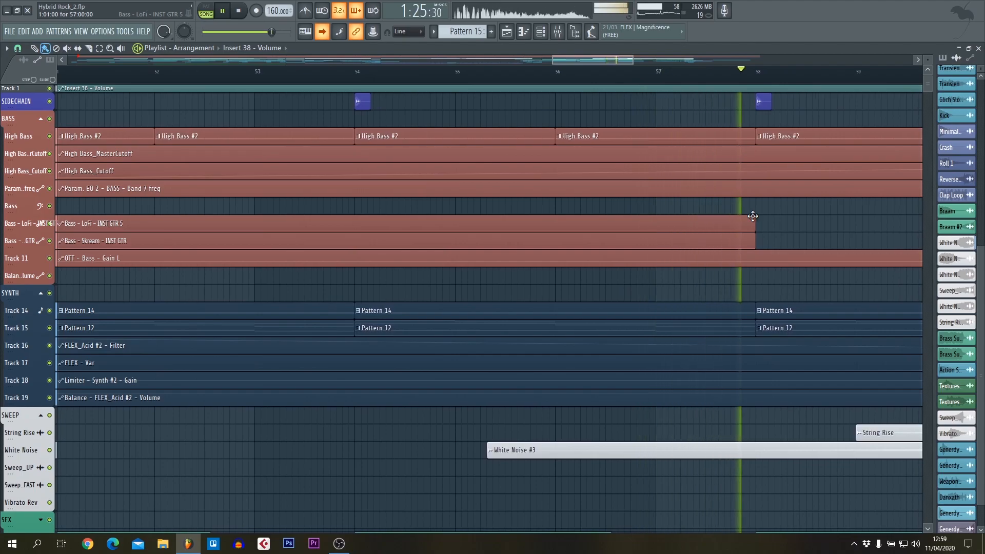
click(322, 33)
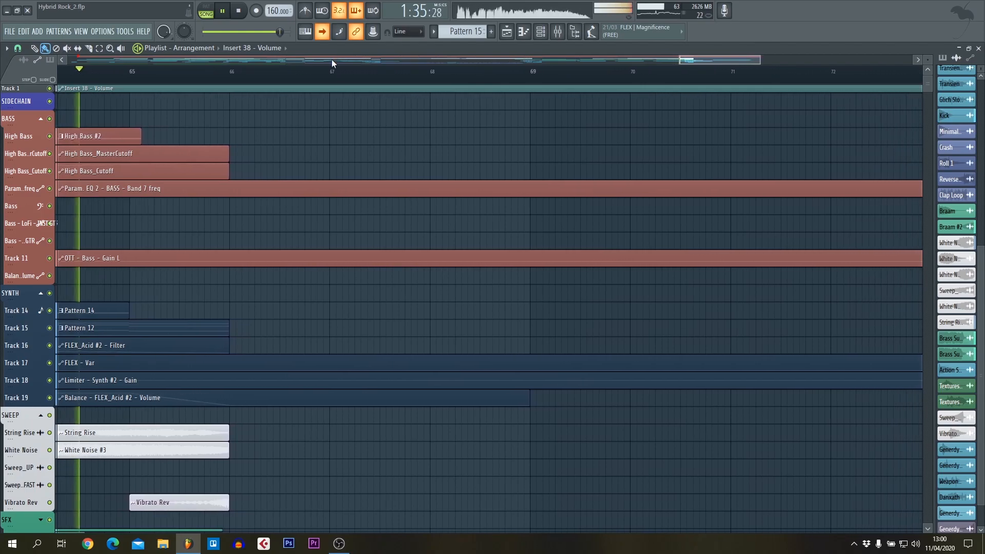
scroll(345, 225, down, 5)
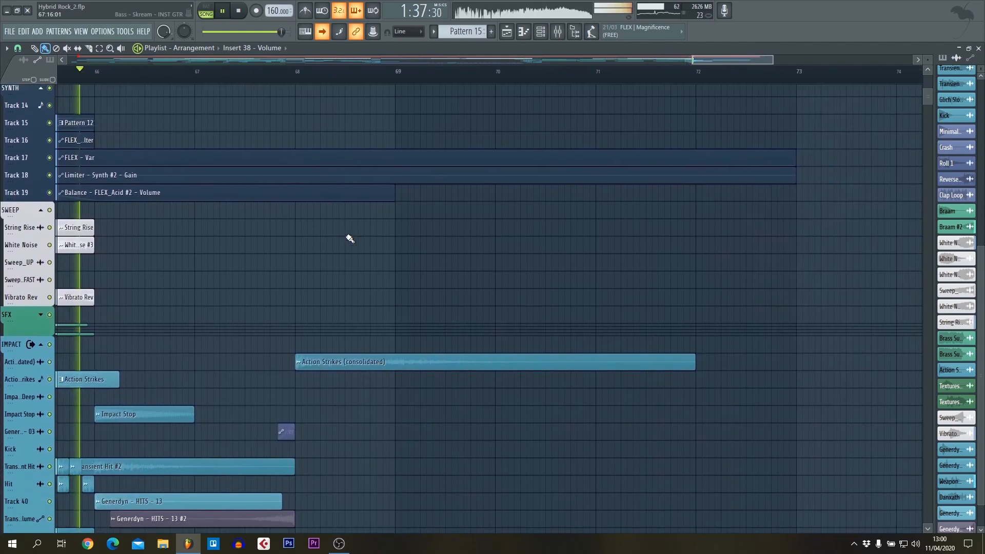
scroll(350, 239, down, 2)
Open the Bass pattern from the start of the song in the piano roll and inspect its Kontakt instrument
ctrl+scroll(350, 239, up, 3)
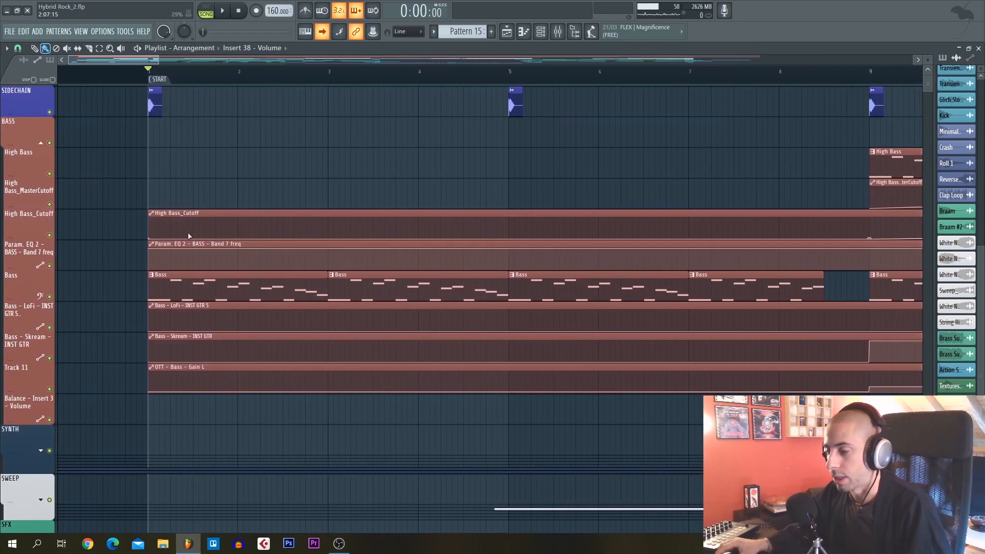
scroll(182, 247, down, 5)
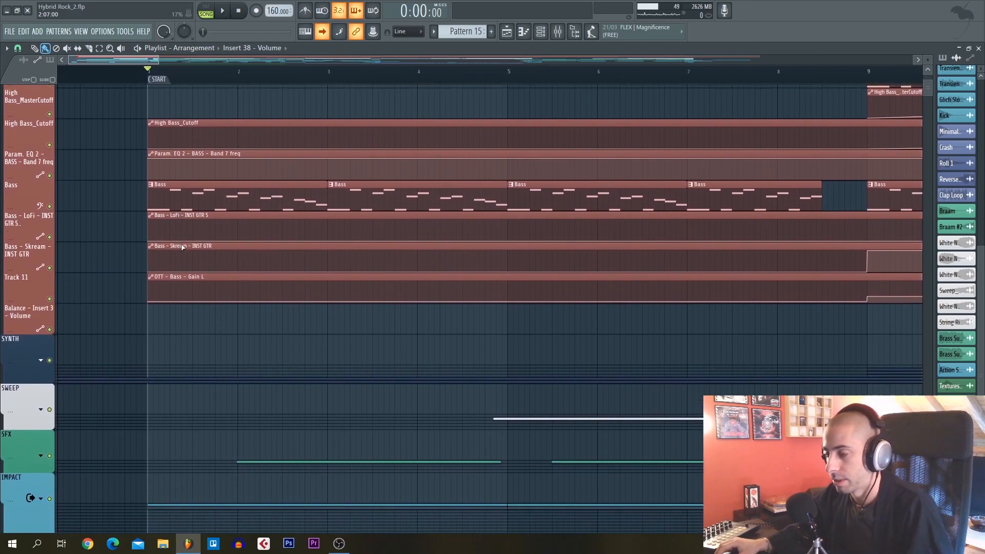
scroll(182, 247, down, 1)
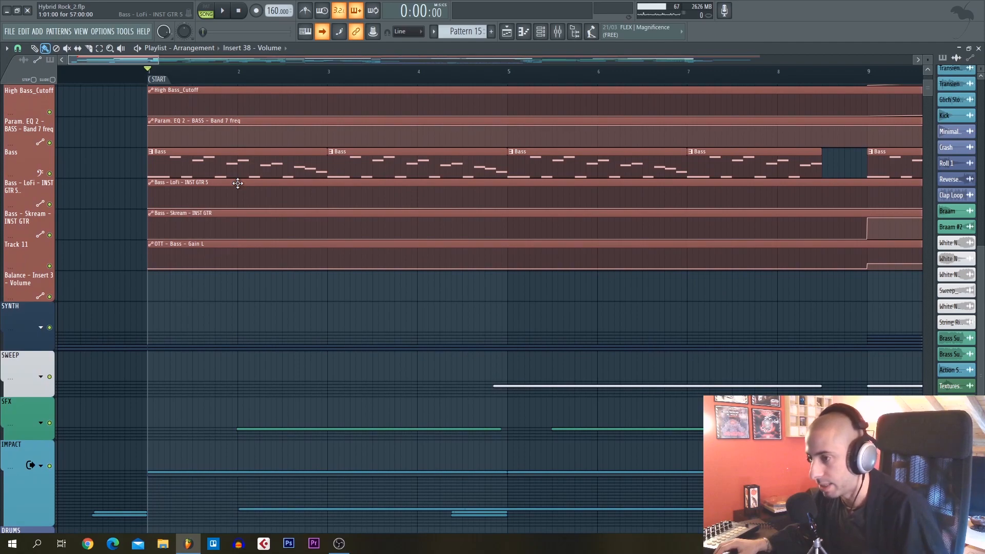
key(space)
scroll(53, 150, up, 4)
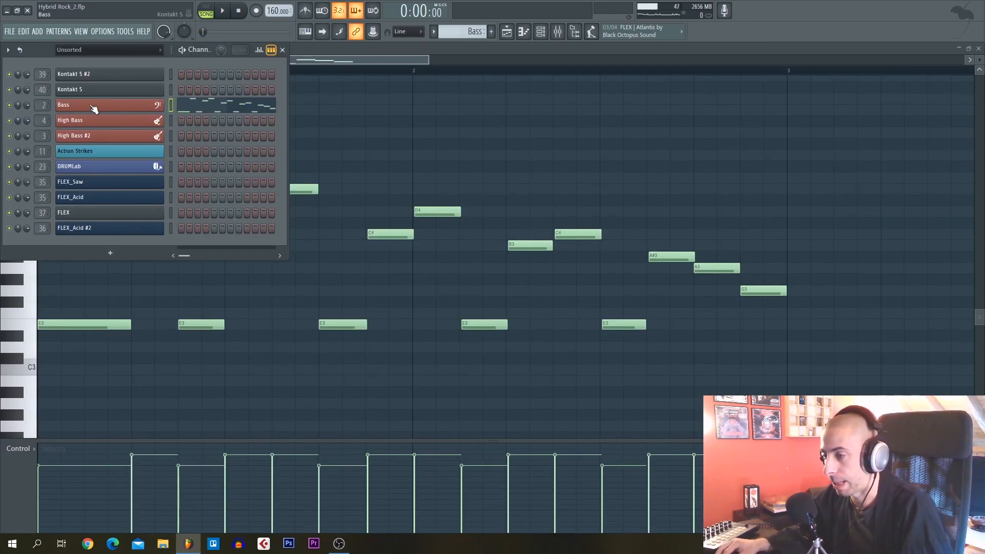
click(94, 106)
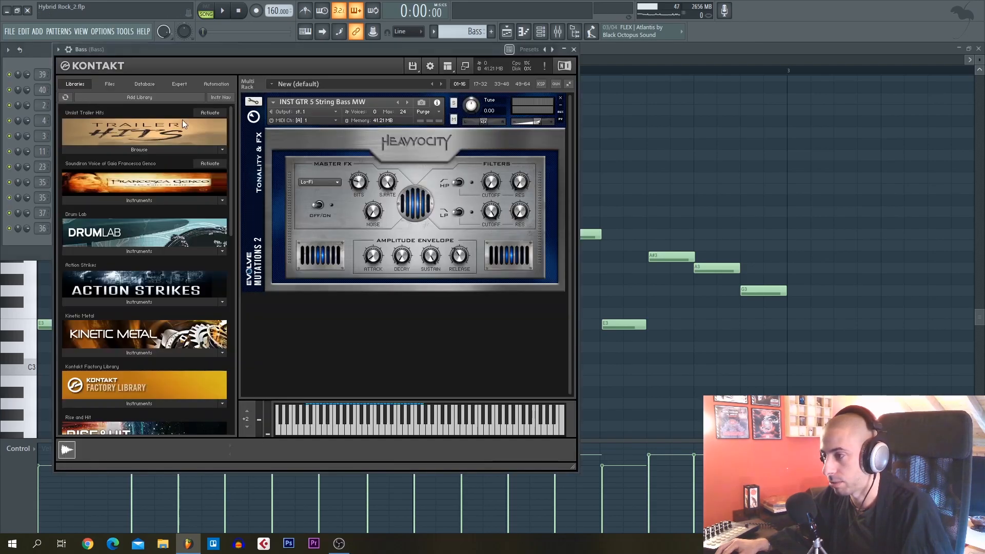
click(573, 49)
Show the mixer and inspect the Fruity parametric EQ 2 settings on the Bass track
click(559, 34)
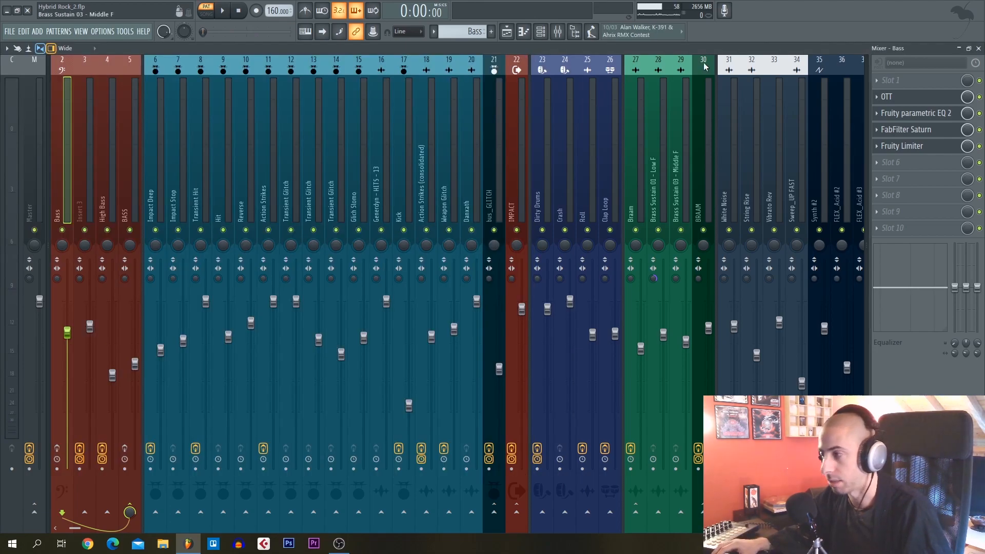
click(928, 118)
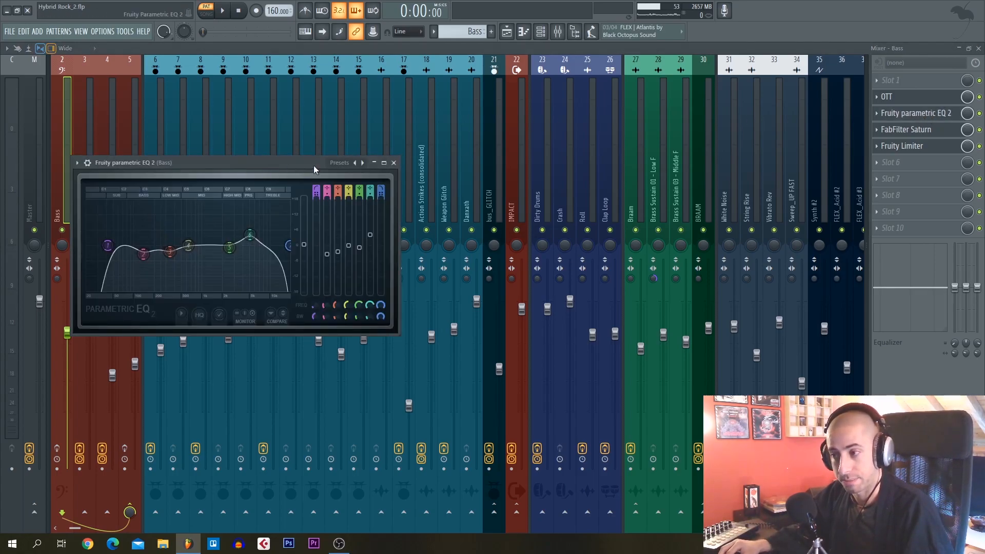
click(393, 164)
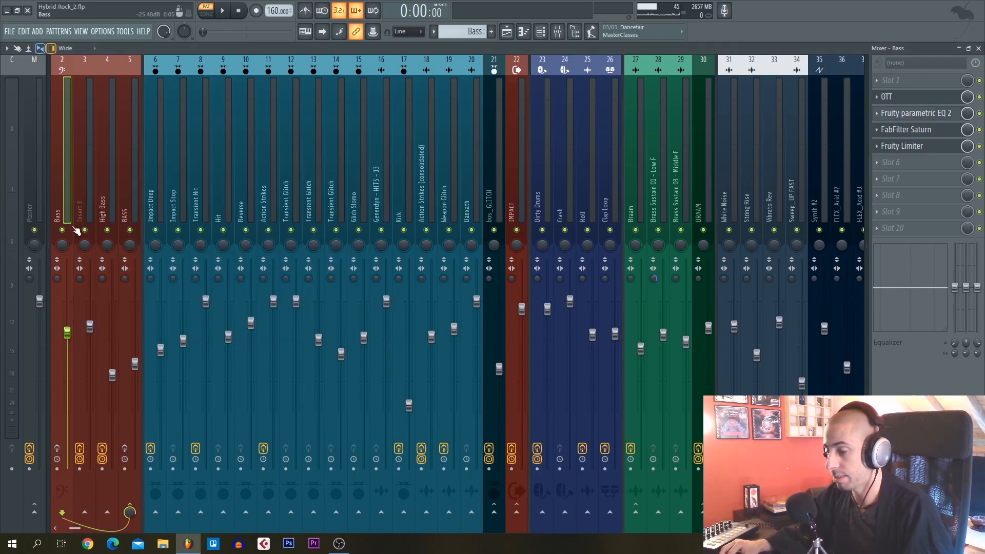
Open the OTT compressor on the Bass mixer track and move its window clear of the bass faders
click(922, 98)
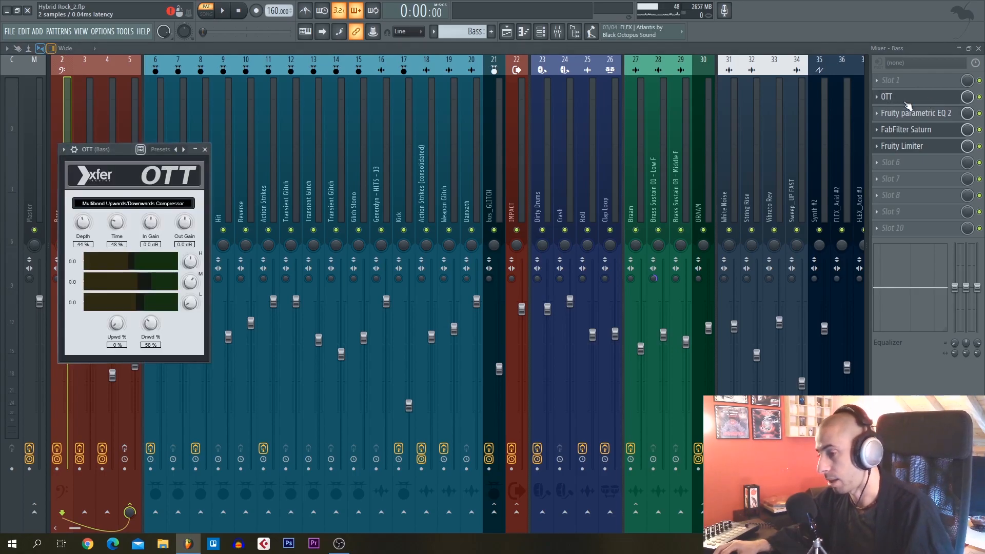
drag(121, 153, 256, 171)
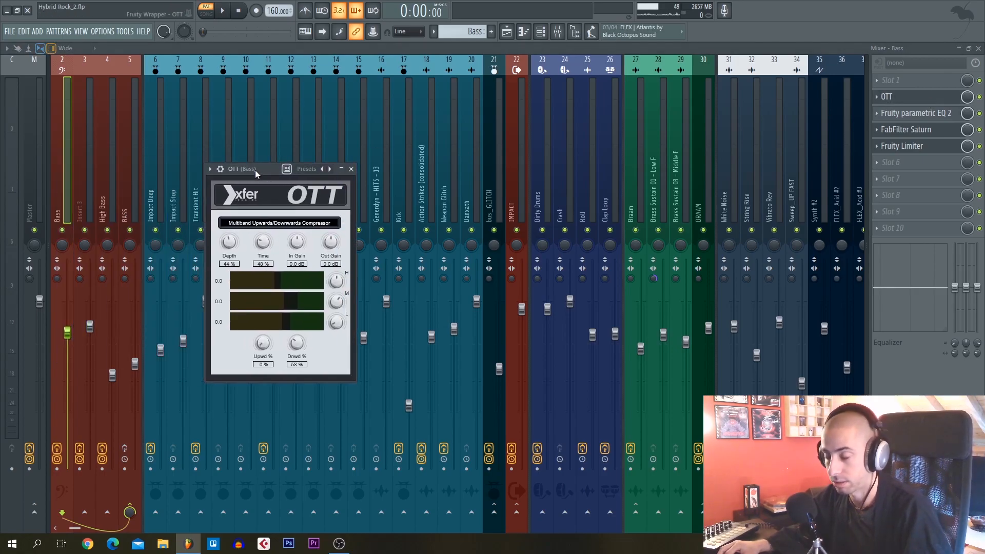
drag(260, 170, 331, 146)
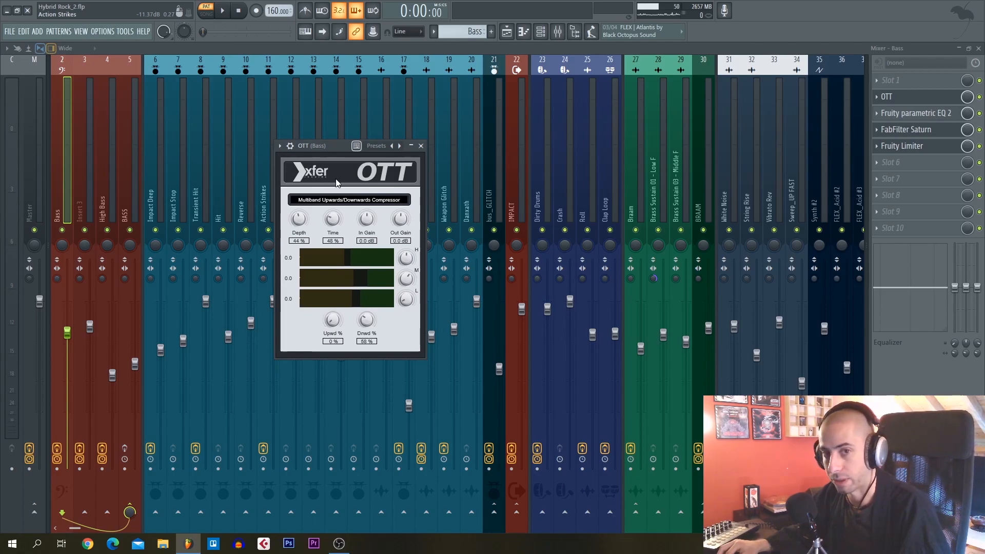
drag(322, 154, 350, 155)
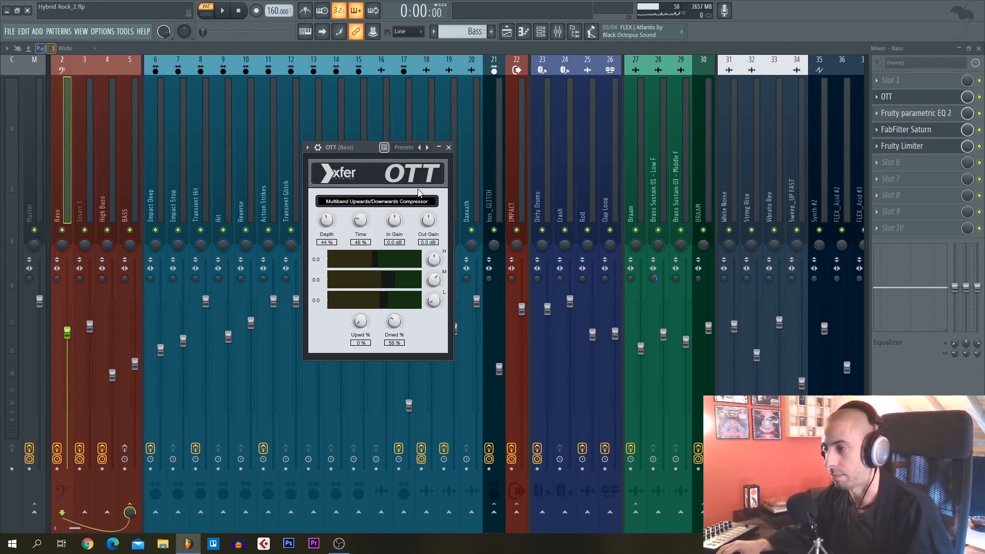
Bypass Fruity parametric EQ 2, FabFilter Saturn and Fruity Limiter on the Bass track, and raise OTT's depth to 100%
click(979, 112)
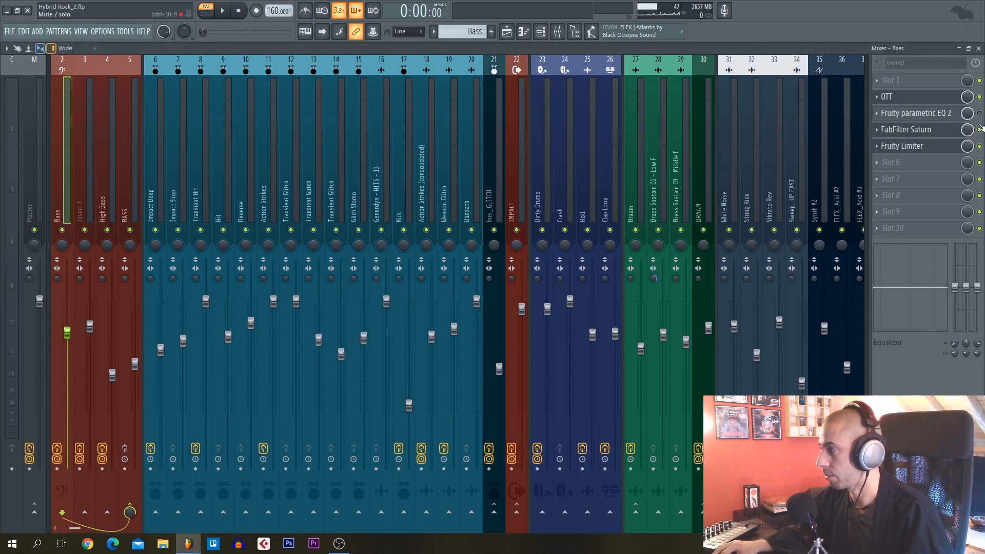
click(918, 99)
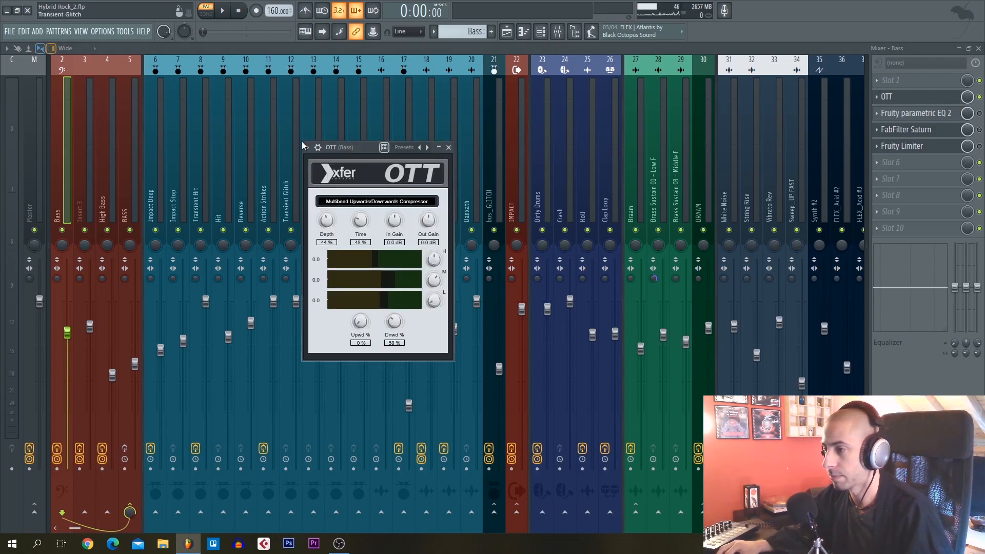
click(307, 147)
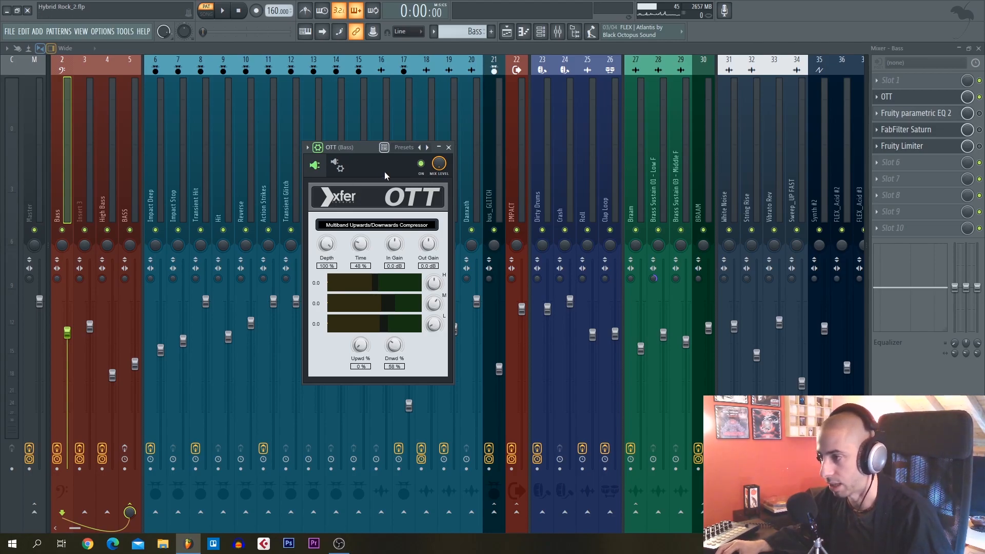
Play the Bass pattern and switch OTT off during playback to compare the sound with and without it
key(space)
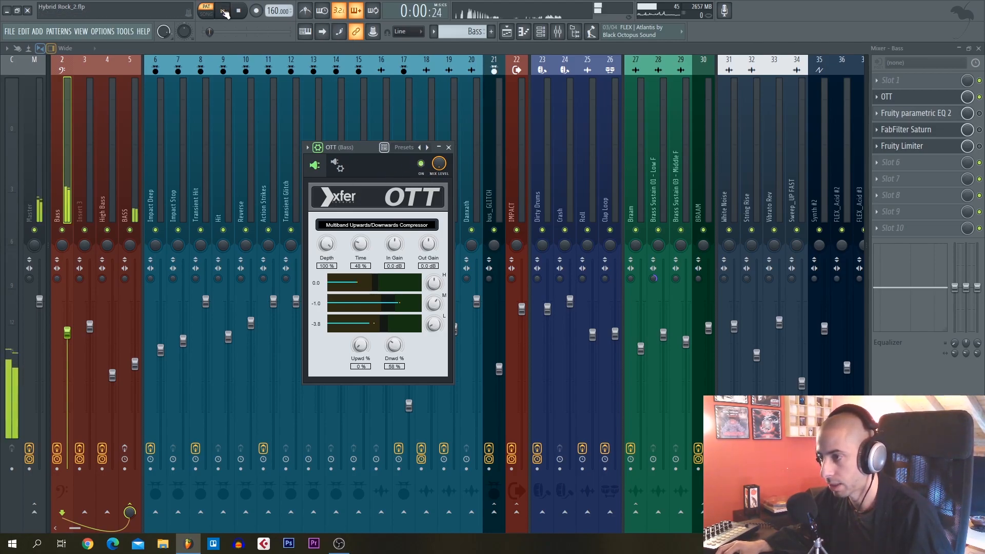
click(422, 165)
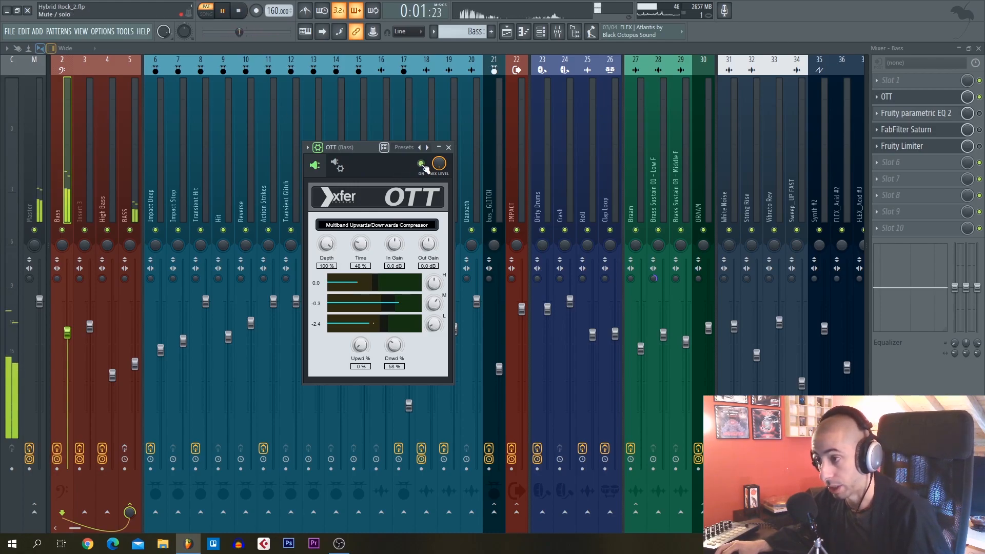
key(space)
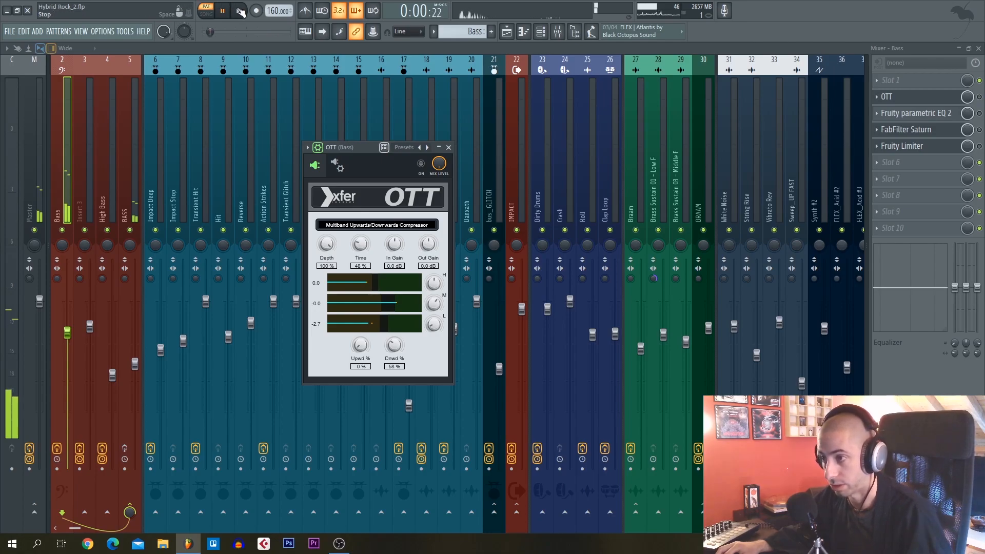
Set OTT's depth to 44% on the Bass track
drag(327, 251, 336, 288)
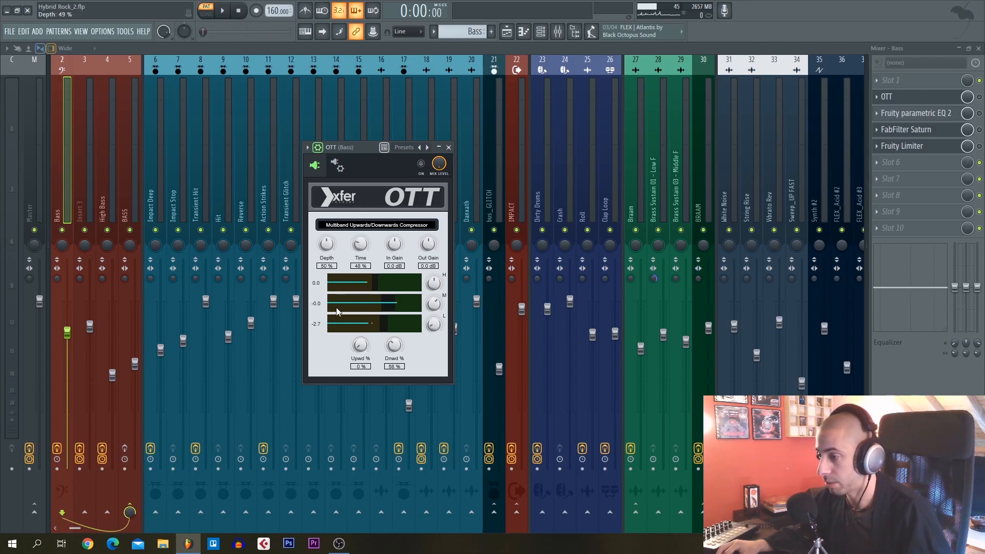
drag(336, 308, 456, 313)
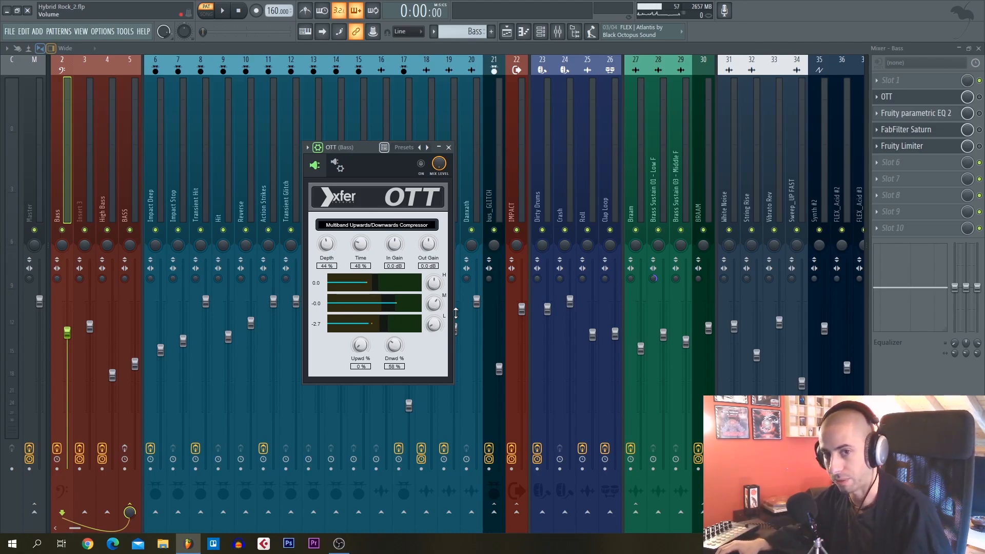
Replace OTT with the Bass track's Fruity parametric EQ 2 on screen, and boost its band 6 peak near 5 kHz during playback
drag(383, 163, 388, 163)
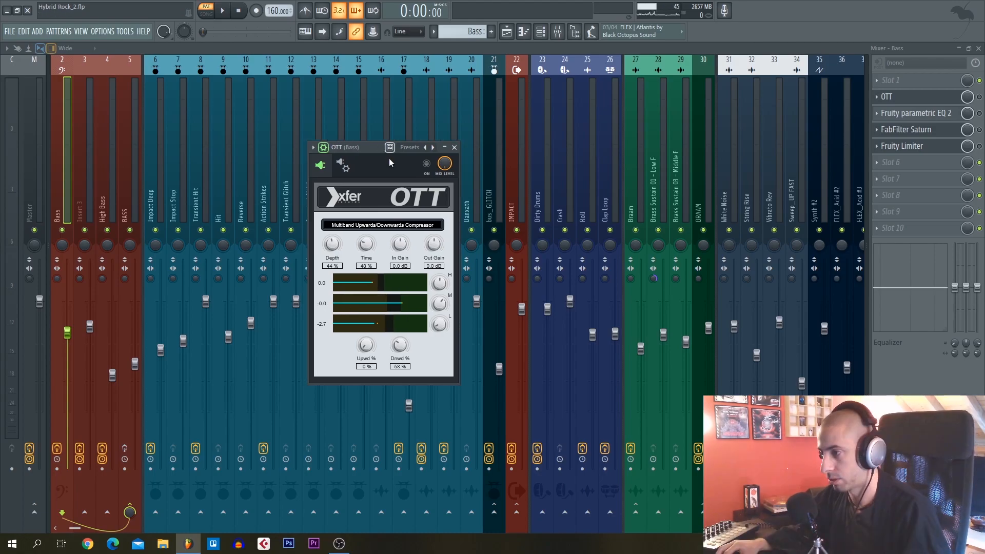
click(454, 148)
click(918, 113)
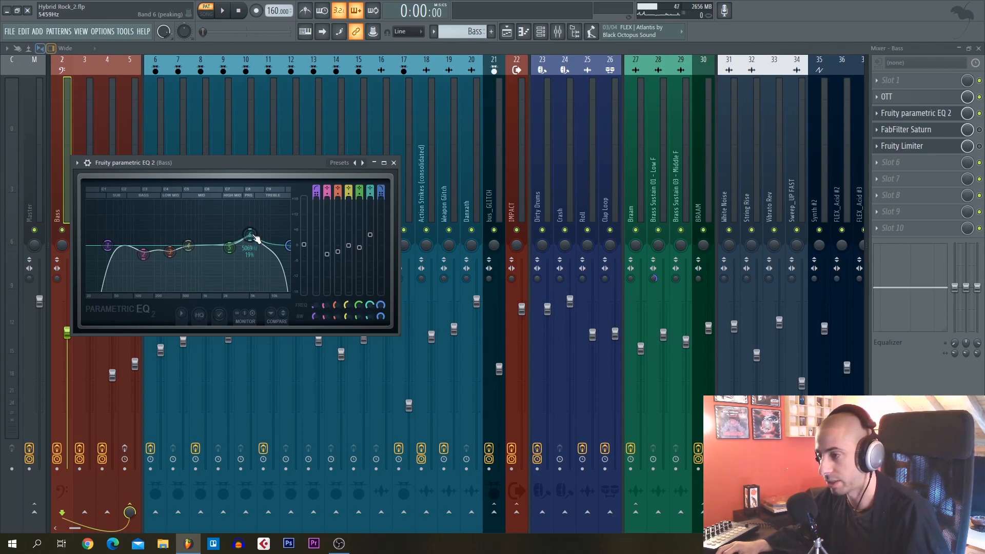
key(space)
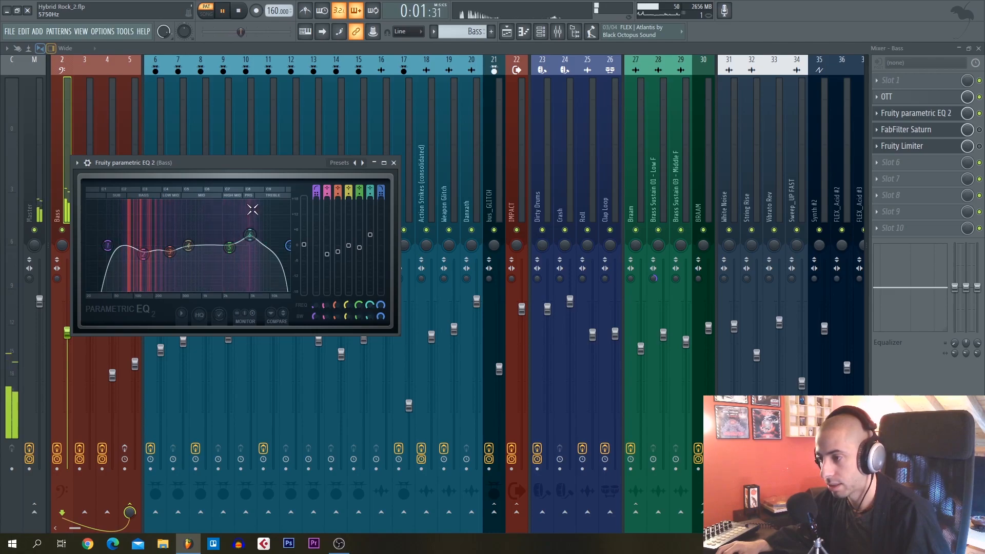
drag(250, 235, 229, 223)
drag(359, 222, 359, 250)
key(space)
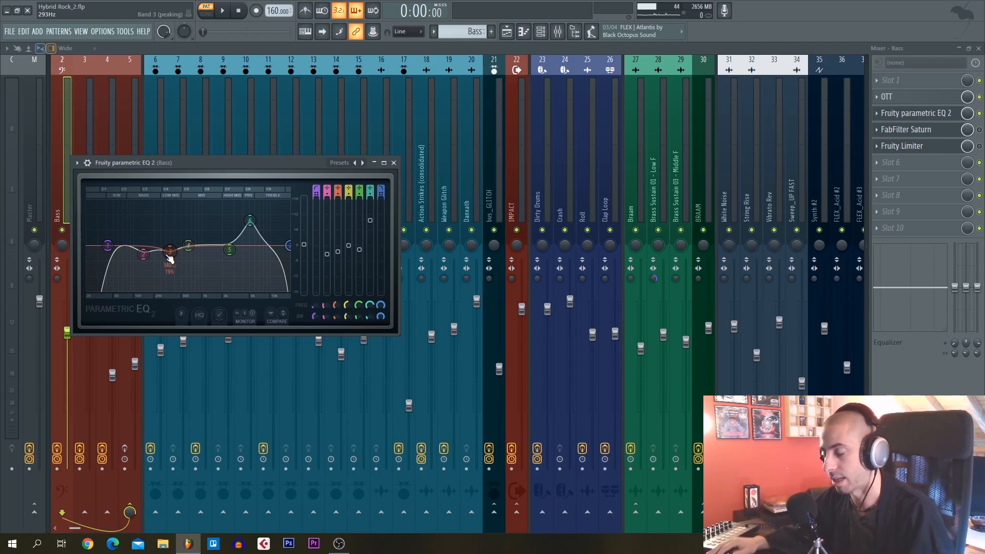
Play the Bass pattern while testing the low-mid band 3 of Fruity parametric EQ 2, and close the equalizer
key(space)
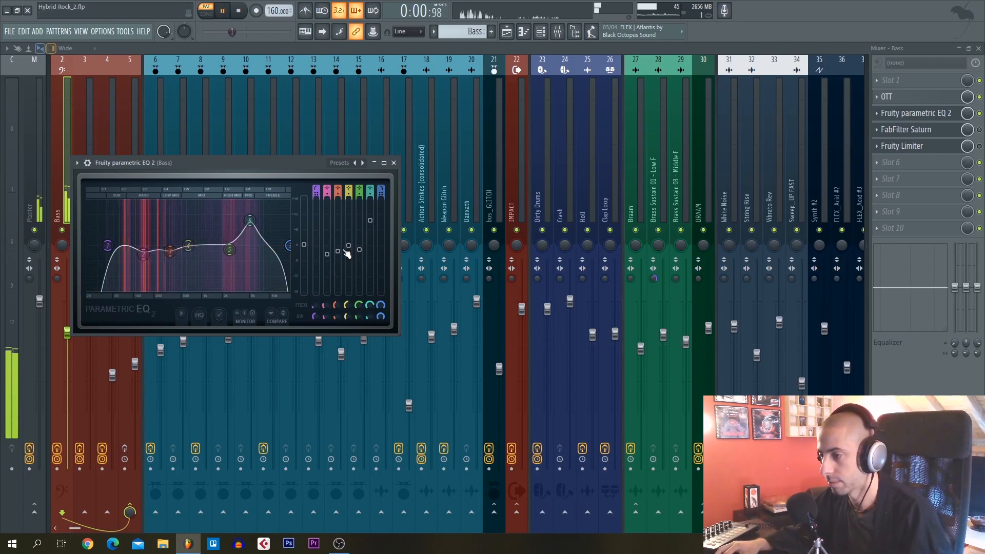
mouse_move(178, 255)
mouse_down()
mouse_move(169, 201)
mouse_move(170, 250)
mouse_up()
key(space)
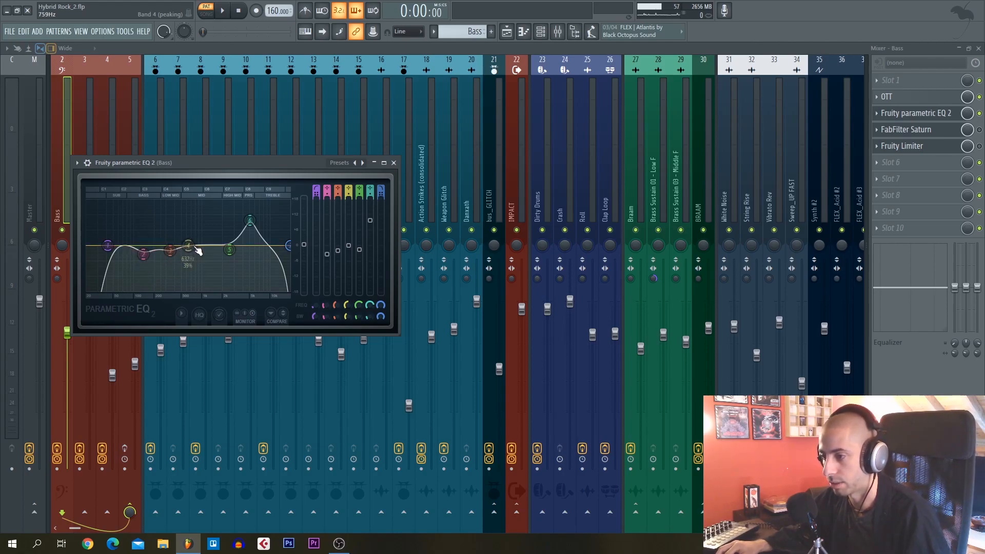
click(393, 162)
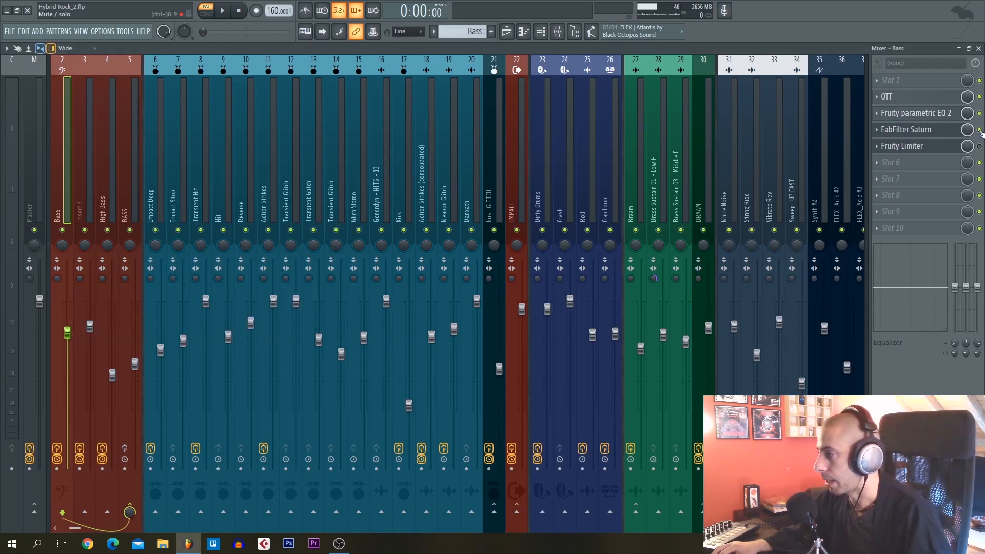
Open FabFilter Saturn on the Bass track, move its window clear, and examine the distortion style and drive of each frequency band
click(924, 138)
drag(327, 115, 393, 140)
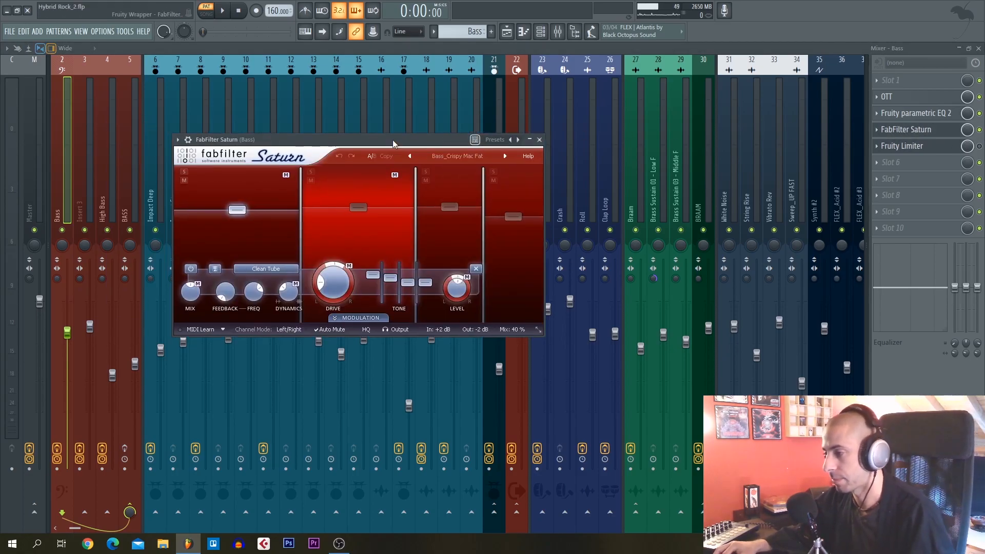
click(454, 200)
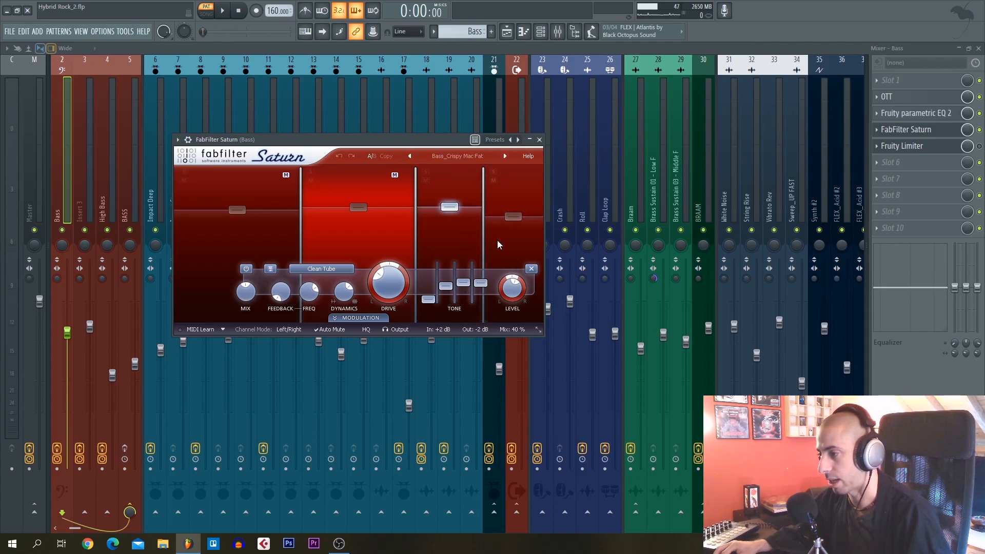
click(497, 241)
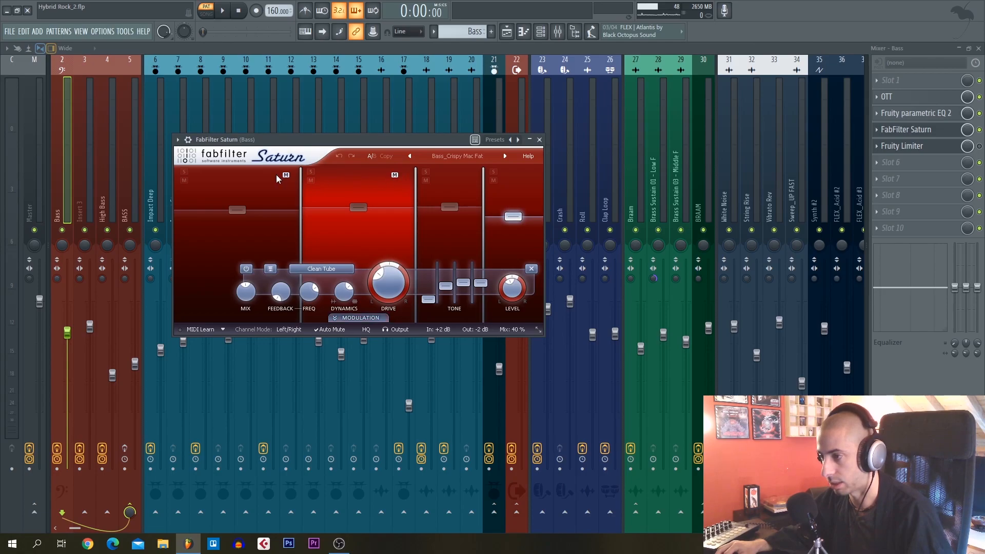
click(349, 193)
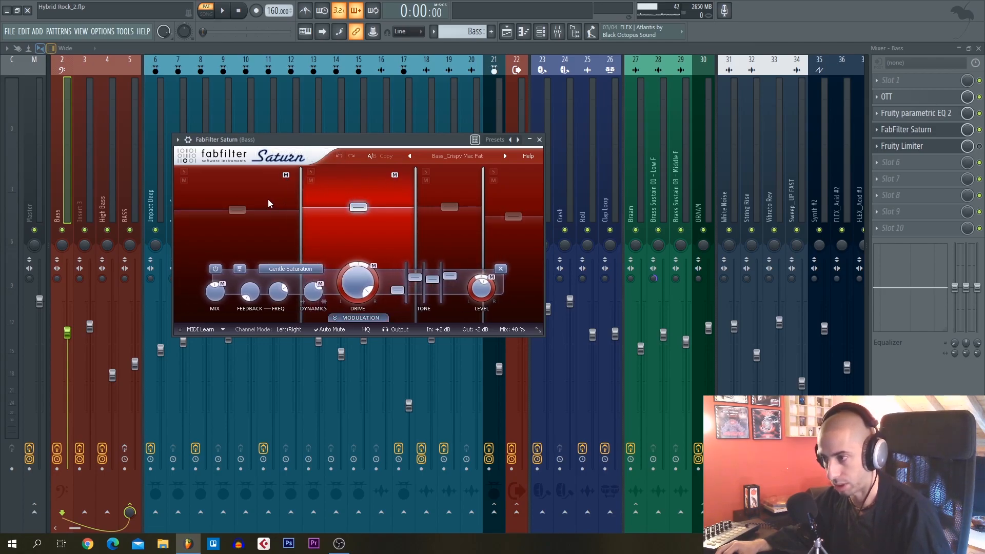
click(458, 195)
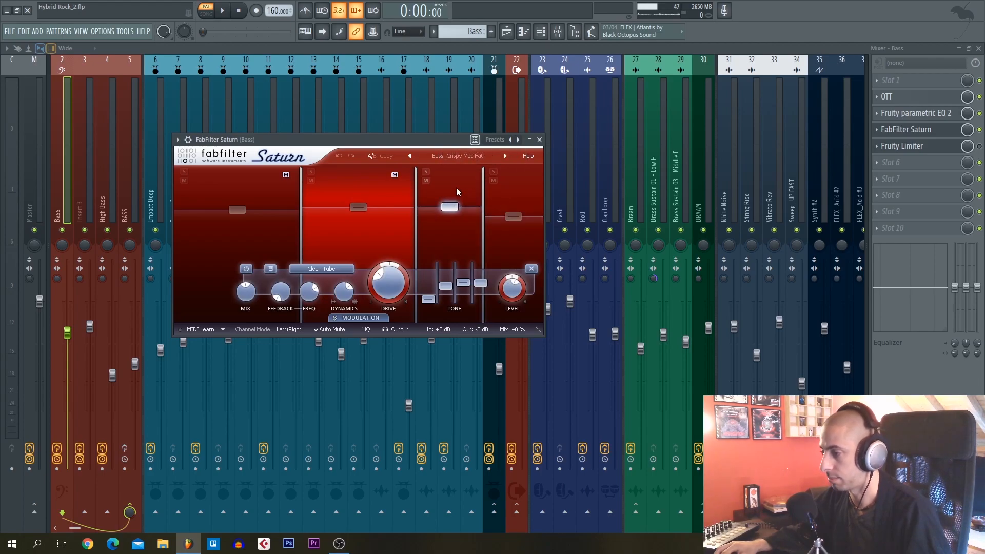
click(523, 199)
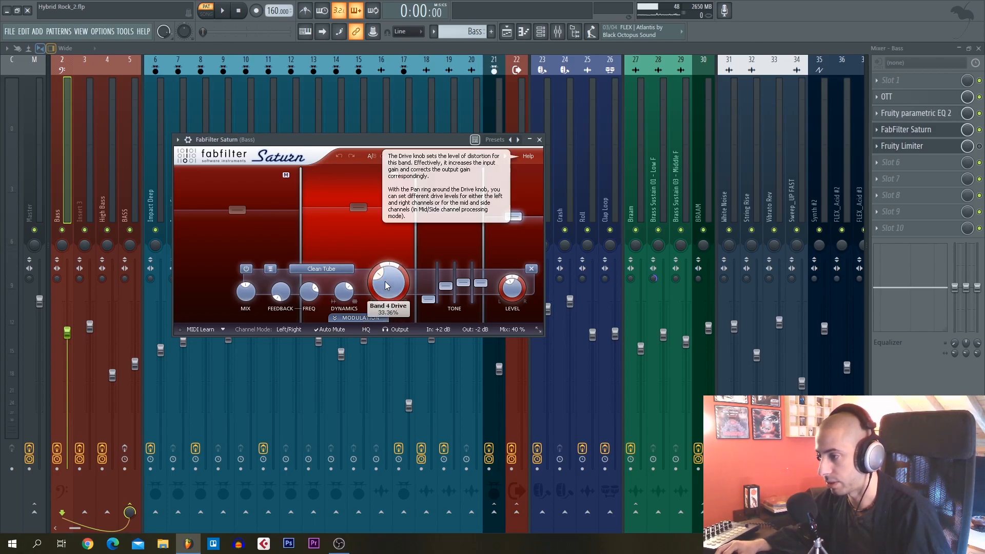
click(517, 307)
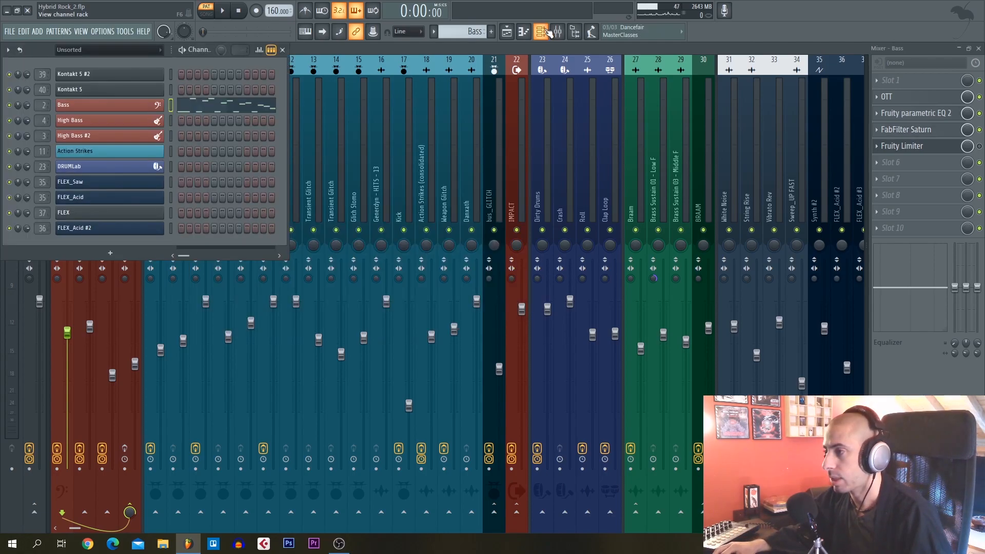
Select the BASS bus in the mixer and examine its Fruity Multiband Compressor, Fruity parametric EQ 2 and FabFilter Pro-MB
click(545, 32)
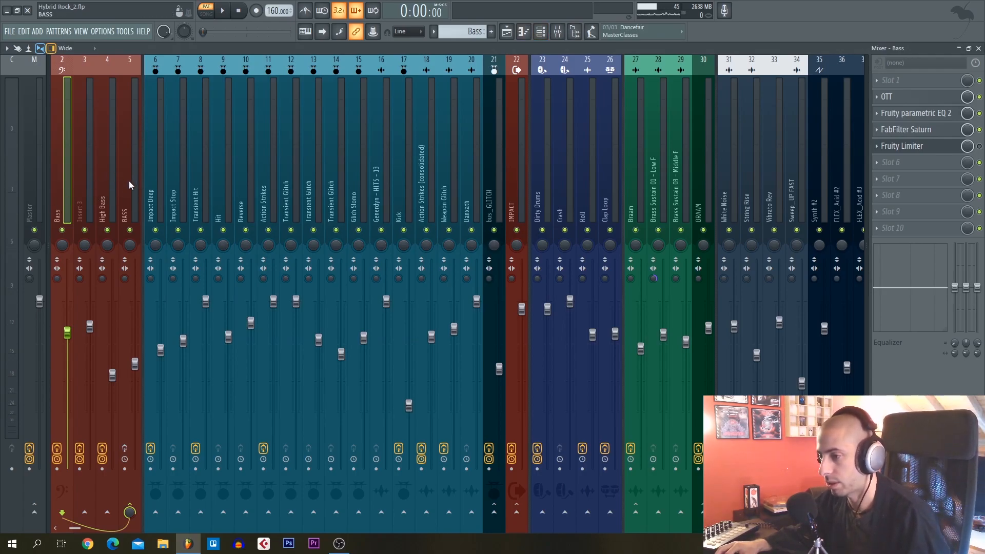
click(128, 181)
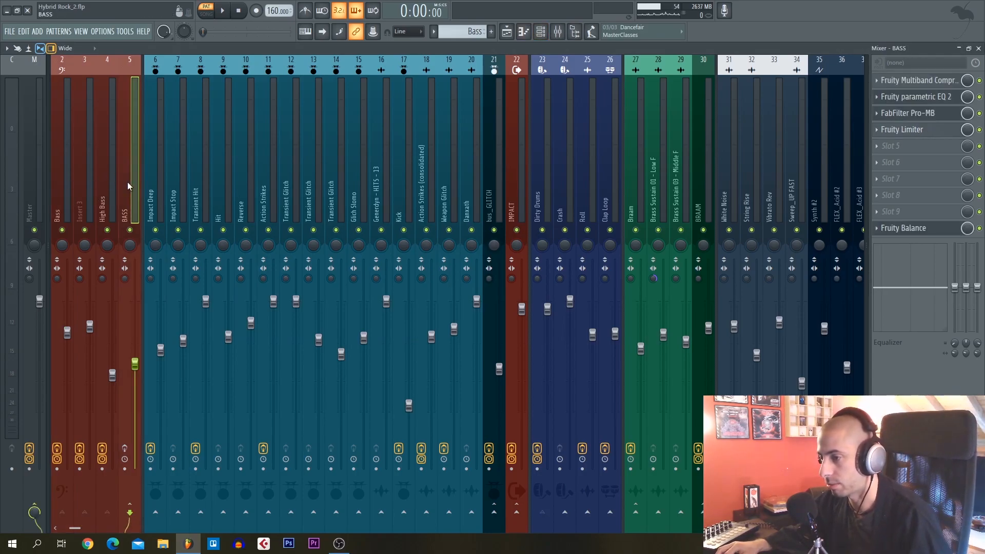
click(916, 81)
click(923, 96)
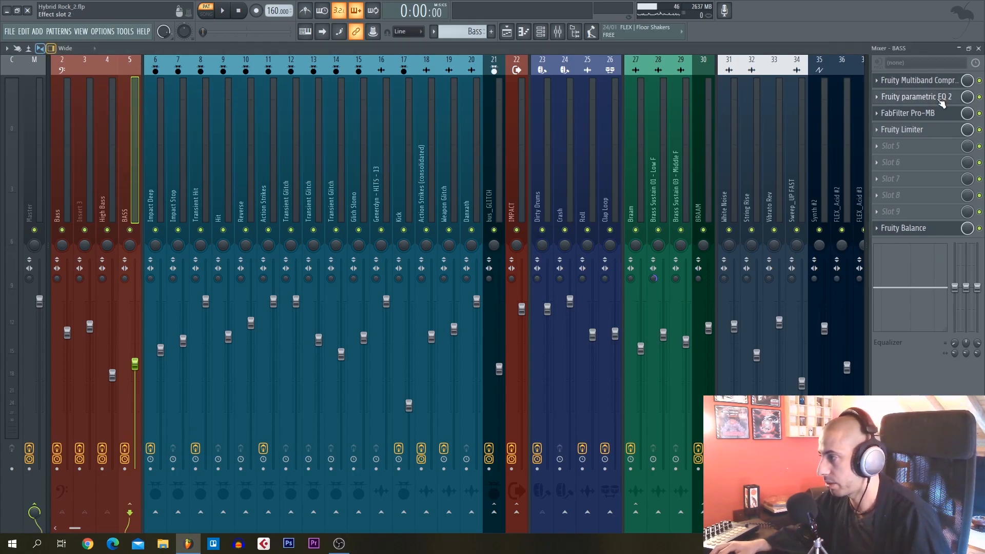
click(923, 114)
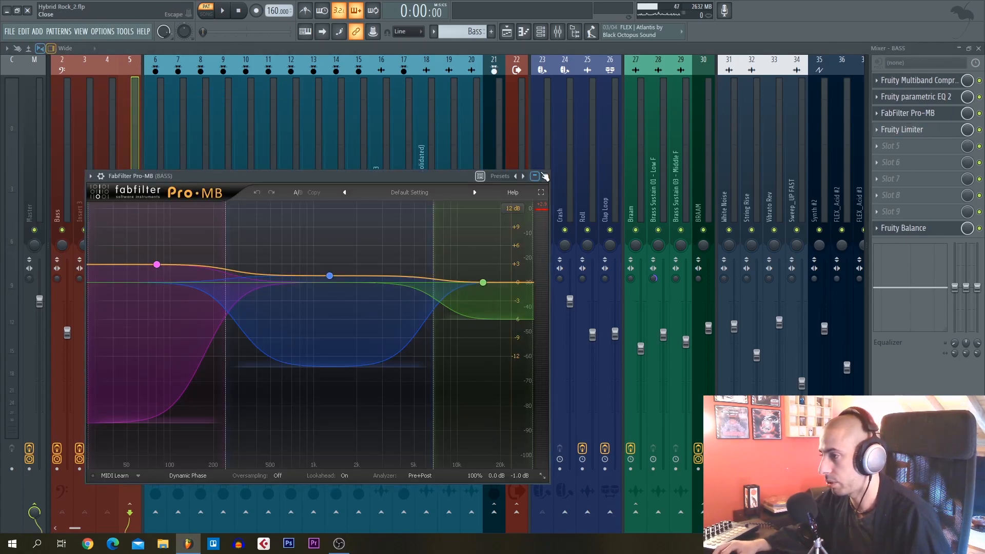
click(544, 176)
Examine the Fruity Limiter on the BASS bus, close it, and play the Bass pattern through the bus
click(913, 130)
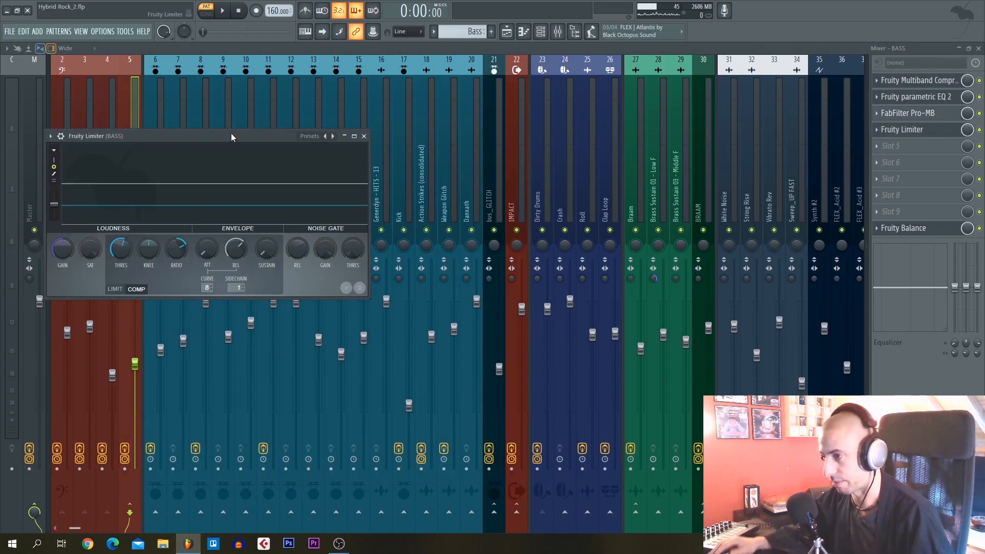
drag(231, 135, 383, 155)
click(515, 156)
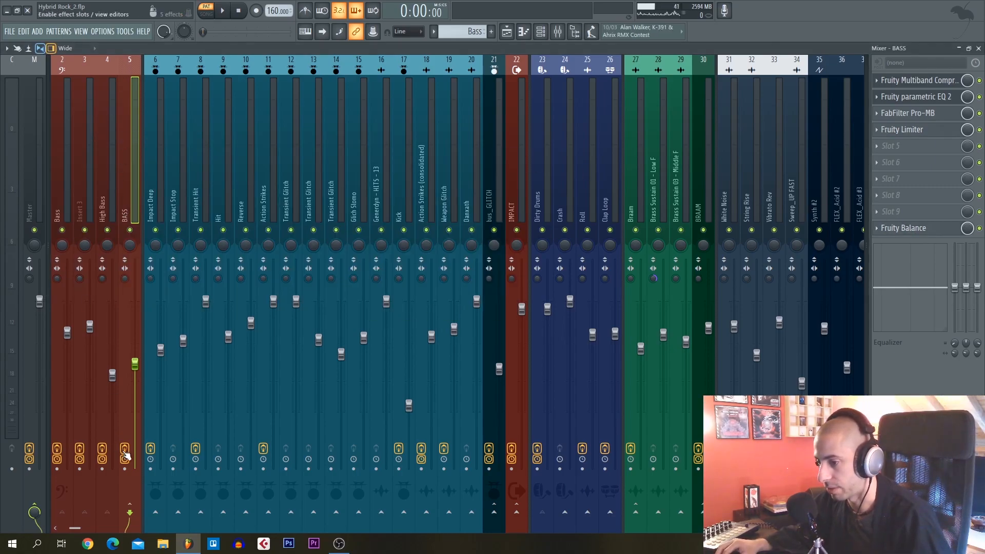
click(227, 11)
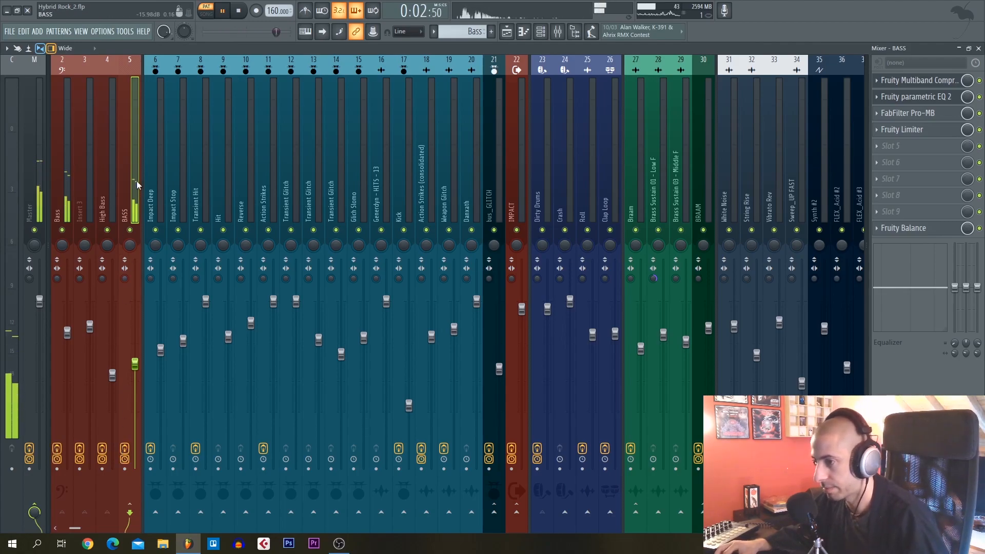
key(space)
Show the playlist zoomed in on the bass tracks and play the arrangement in song mode from bar 25
key(F5)
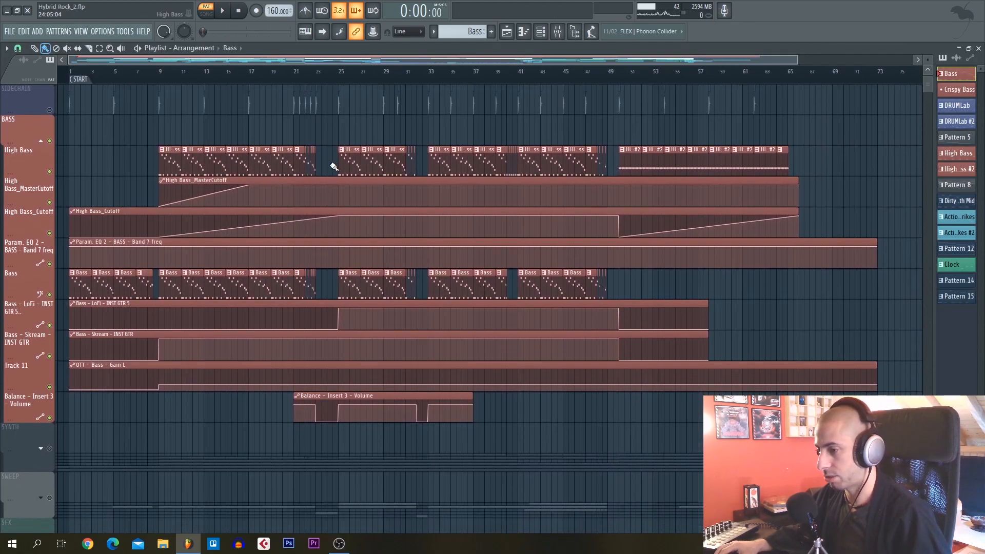
scroll(334, 167, up, 3)
click(225, 11)
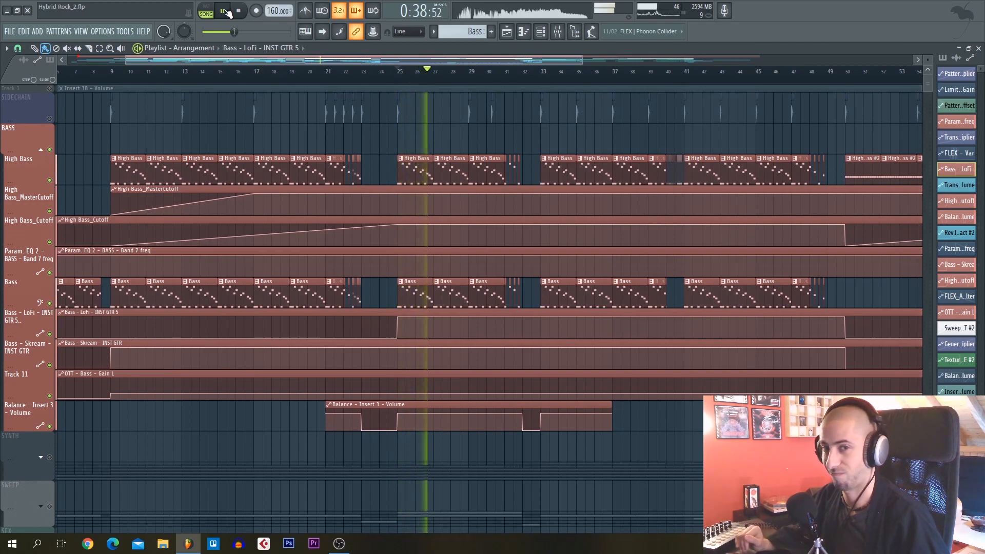
key(space)
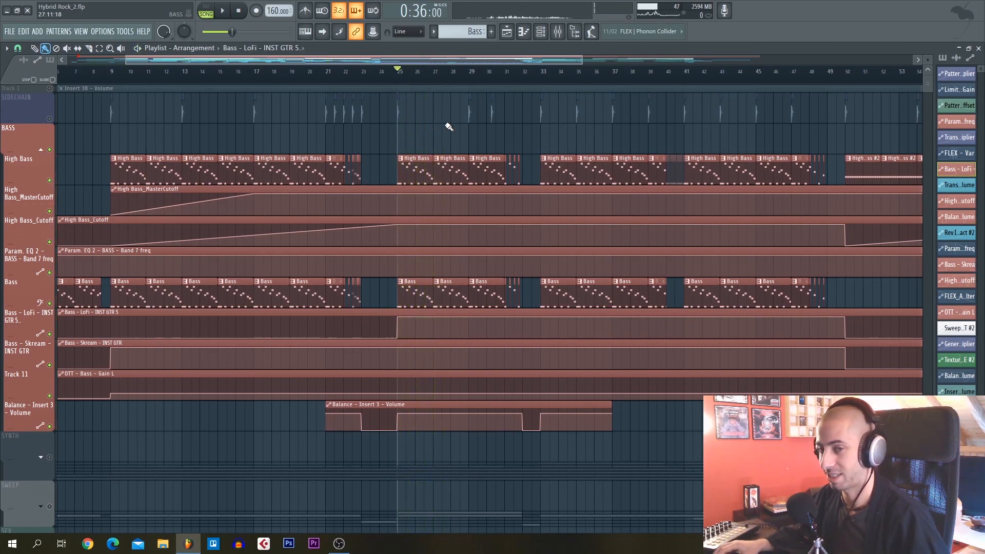
Show the Bass channel's Kontakt instrument and move its window toward the middle of the screen
scroll(489, 132, left, 3)
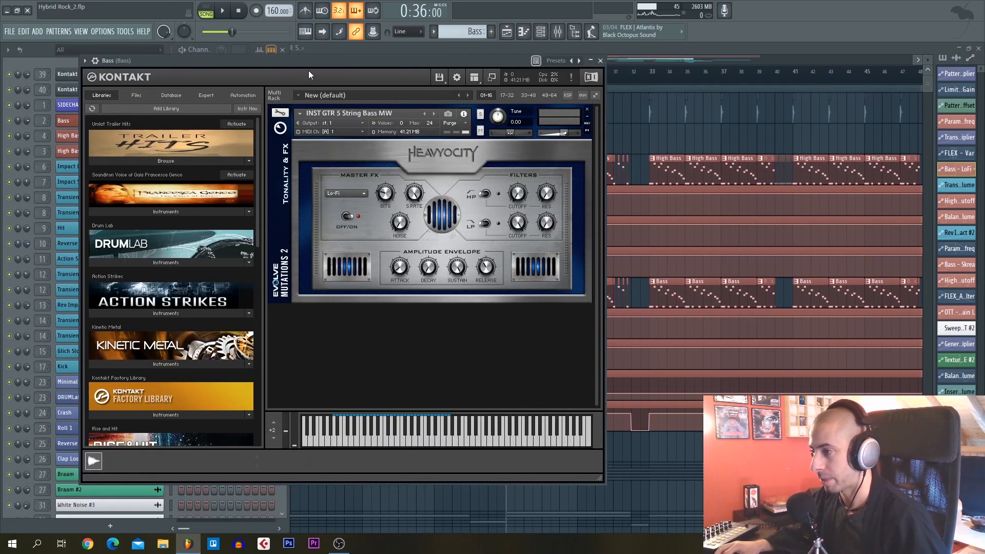
drag(308, 76, 415, 113)
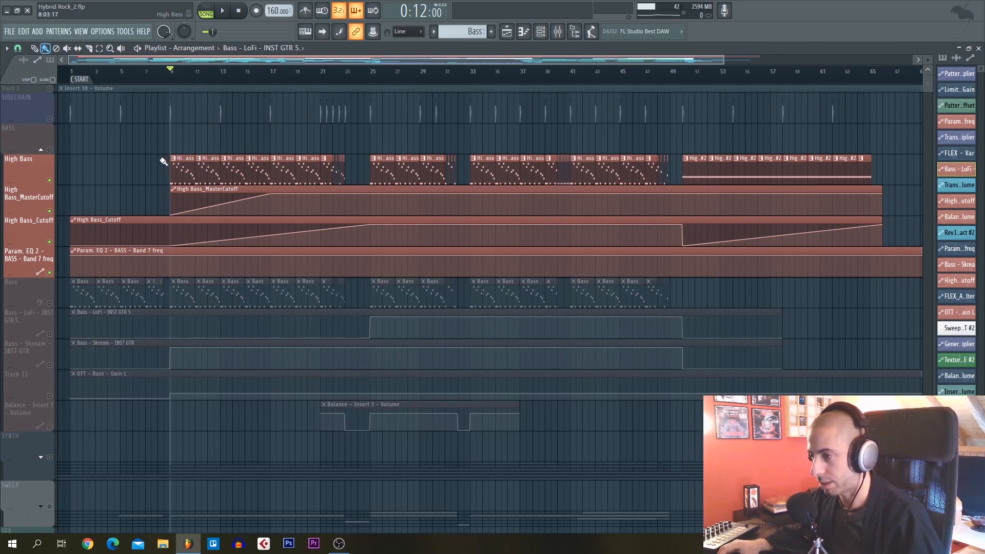
Lower the high-pass band of the High Bass track's Fruity parametric EQ 2 to the low end during playback, and stop
scroll(224, 153, up, 4)
drag(237, 176, 260, 174)
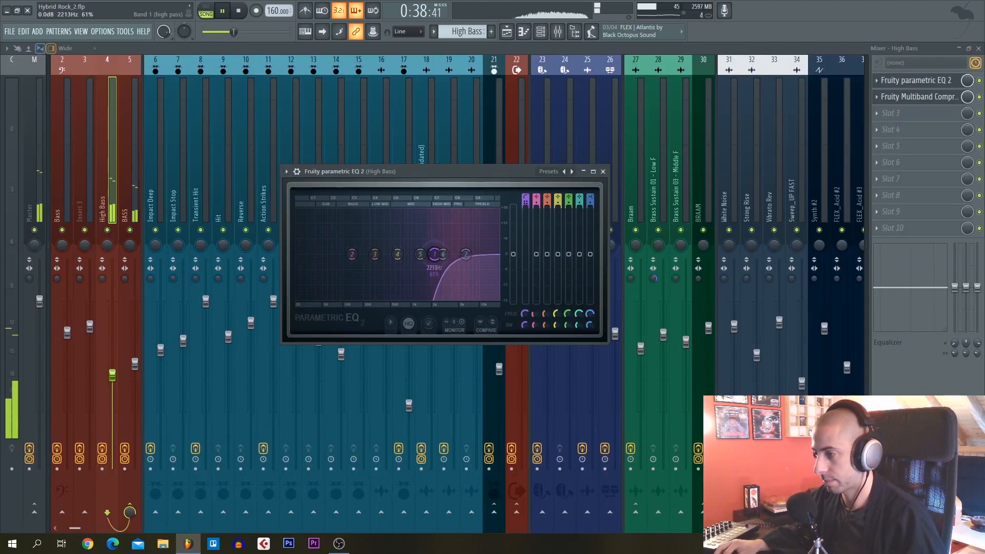
drag(337, 253, 329, 254)
key(space)
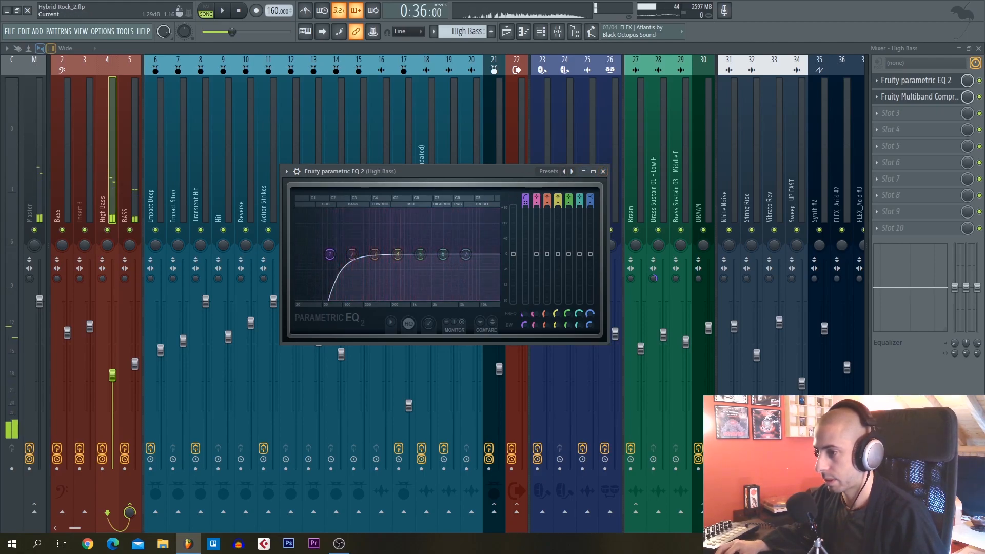
Select the Bass mixer track, unmute the Bass track in the playlist, and play it together with High Bass from bar 25
click(57, 183)
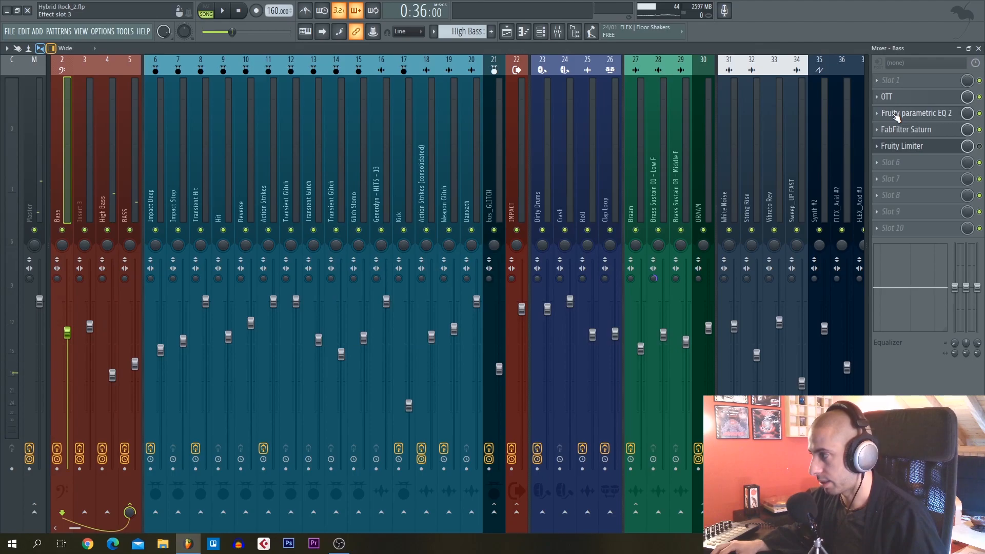
click(519, 33)
click(49, 283)
key(space)
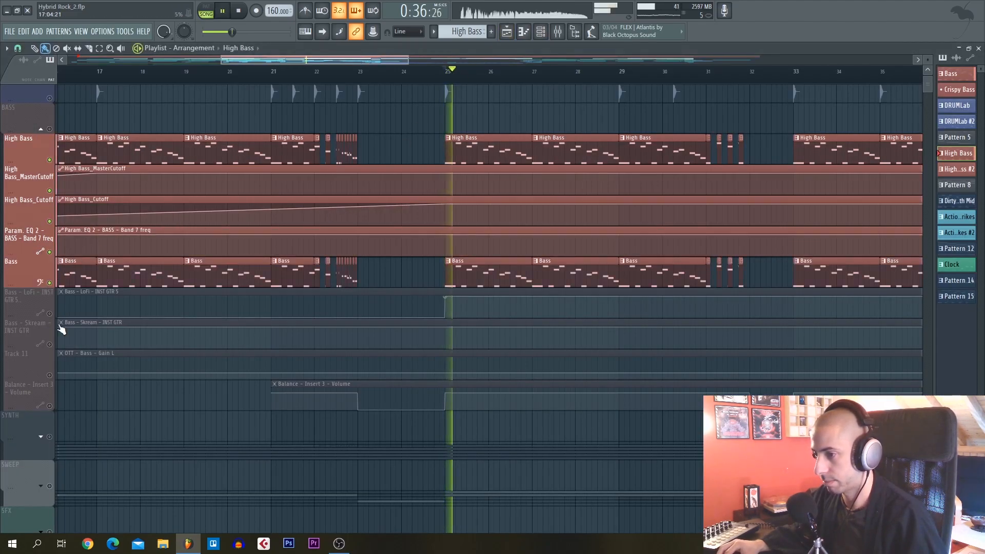
Compare the Fruity parametric EQ 2 spectrums of the Bass and High Bass mixer tracks during playback, and stop the song
key(F9)
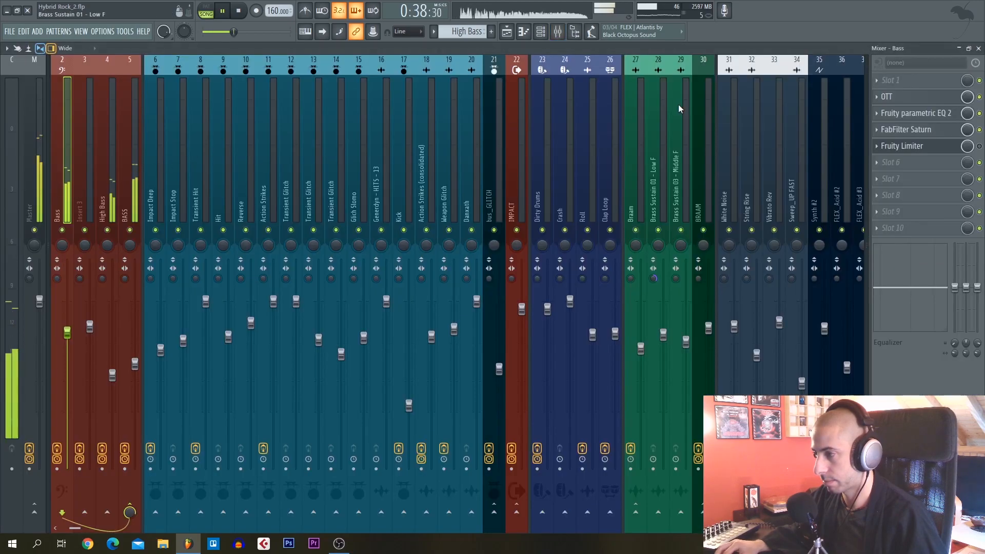
click(920, 113)
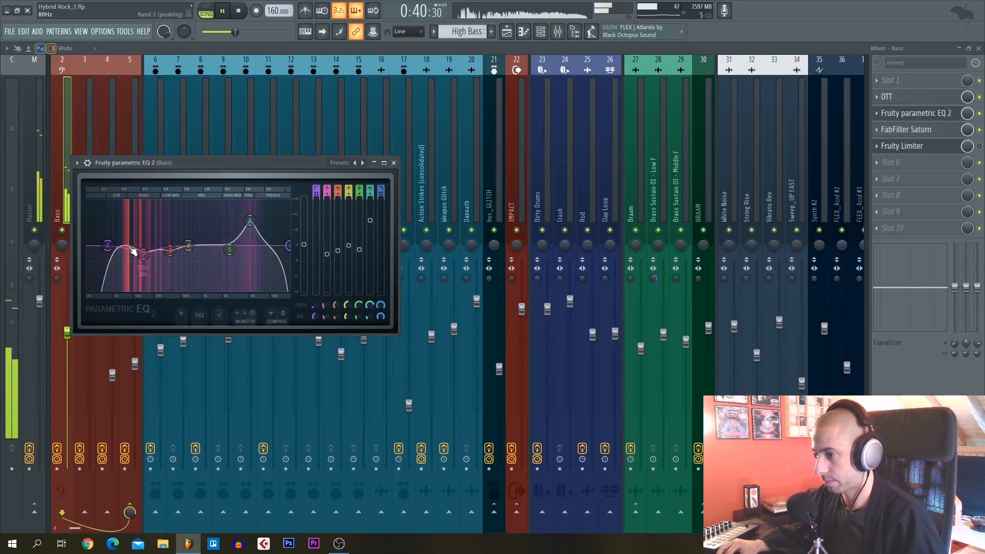
click(128, 138)
click(111, 138)
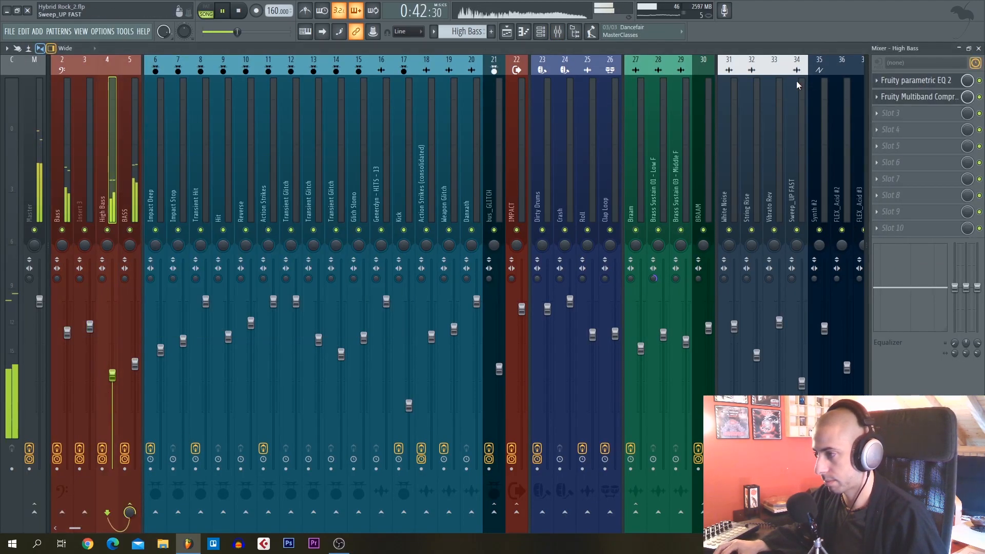
click(918, 80)
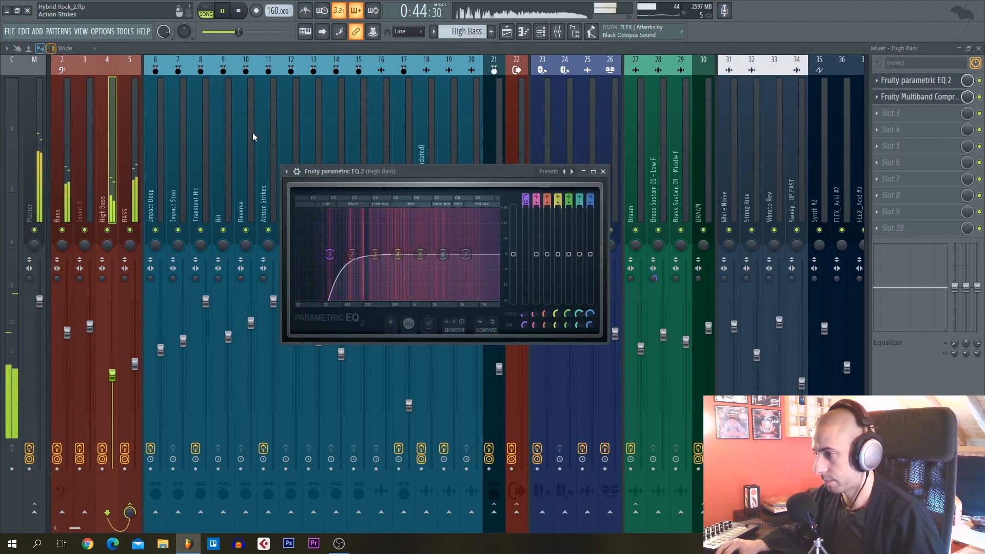
click(240, 9)
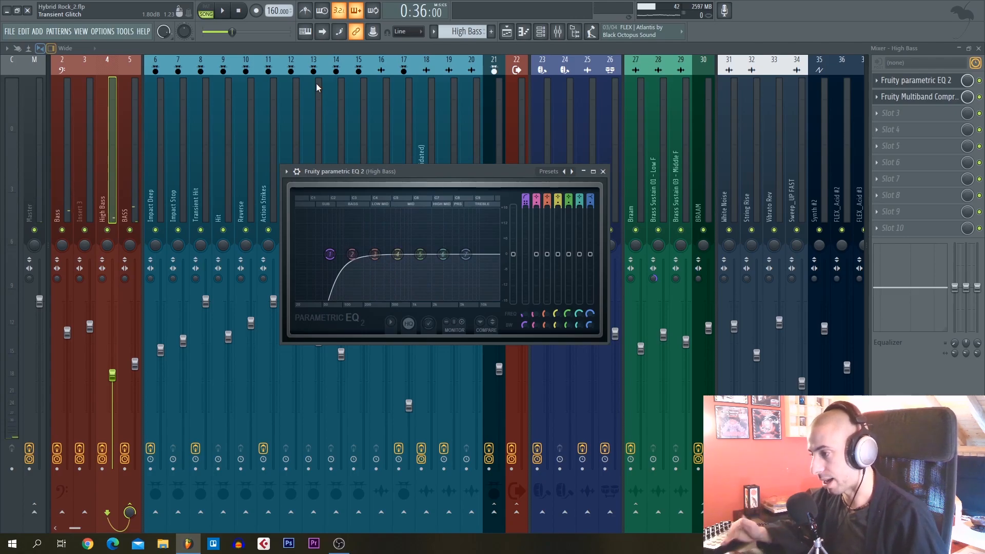
Return to the playlist and expand the SYNTH and BASS track groups to show the synth clips and automation
key(F5)
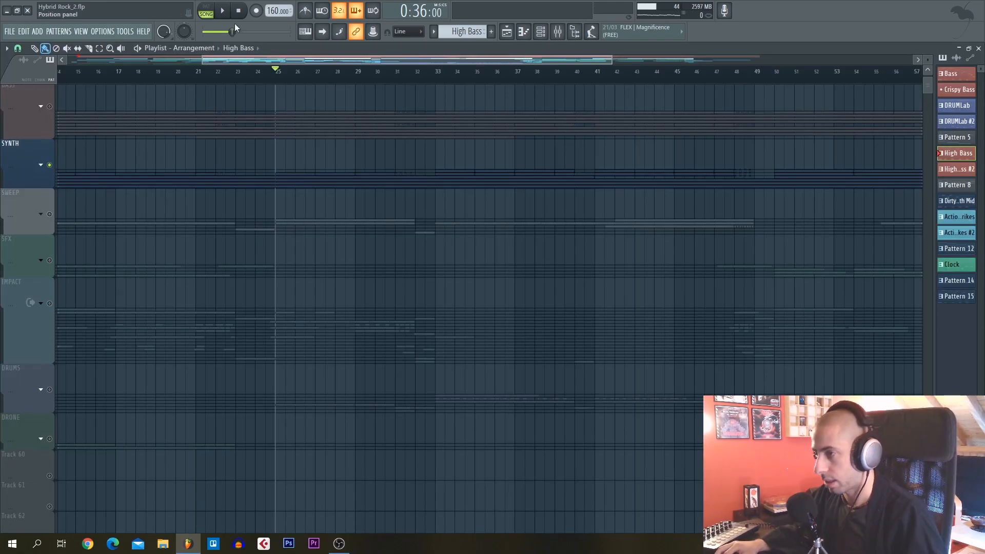
click(42, 165)
click(41, 106)
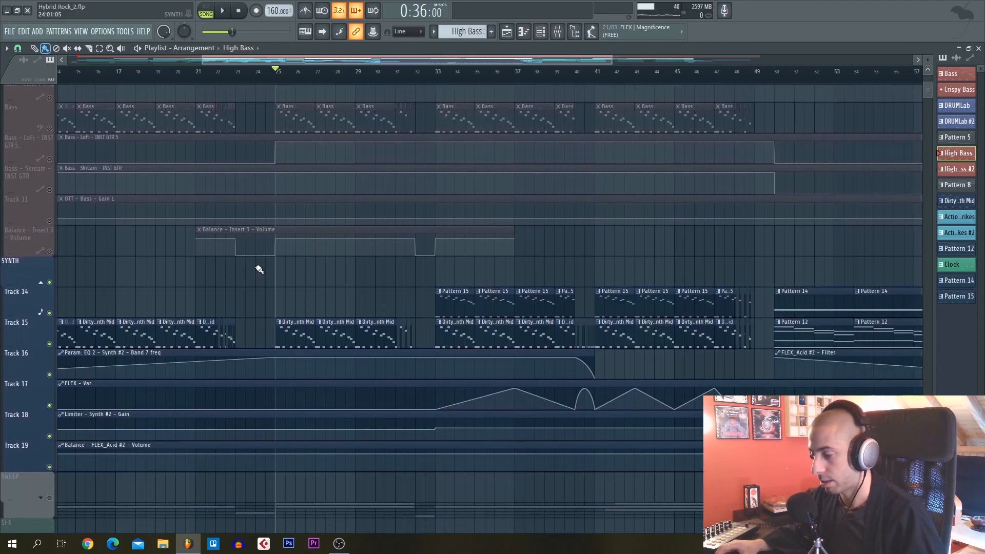
scroll(260, 269, down, 5)
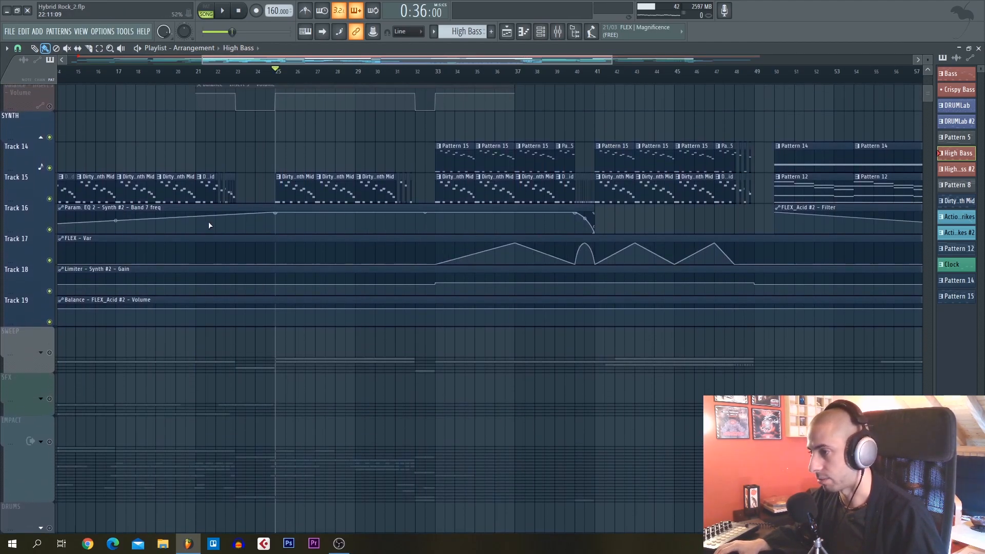
Open the Dirty Synth Mid pattern's FLEX_Saw notes in the piano roll and play the synth part from bar 25
drag(246, 230, 277, 244)
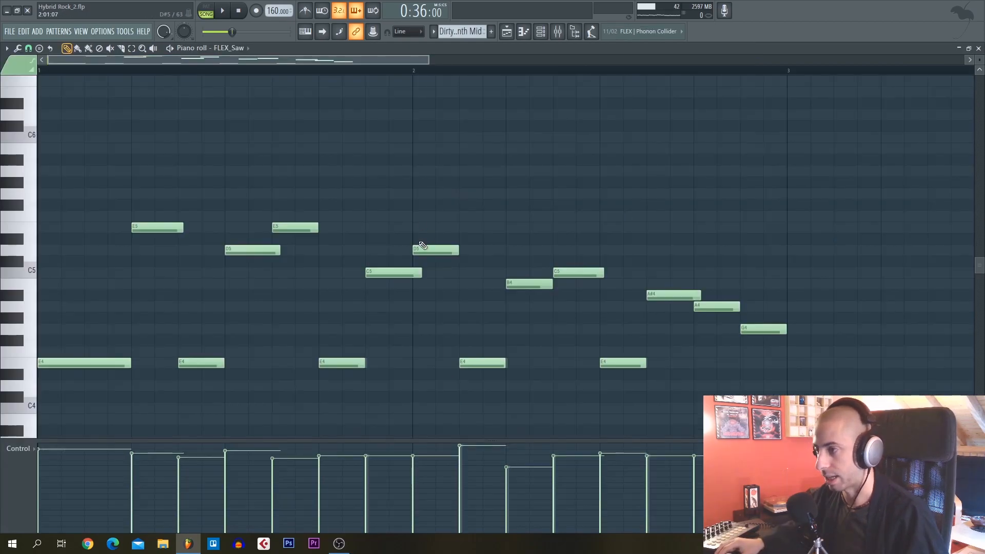
key(space)
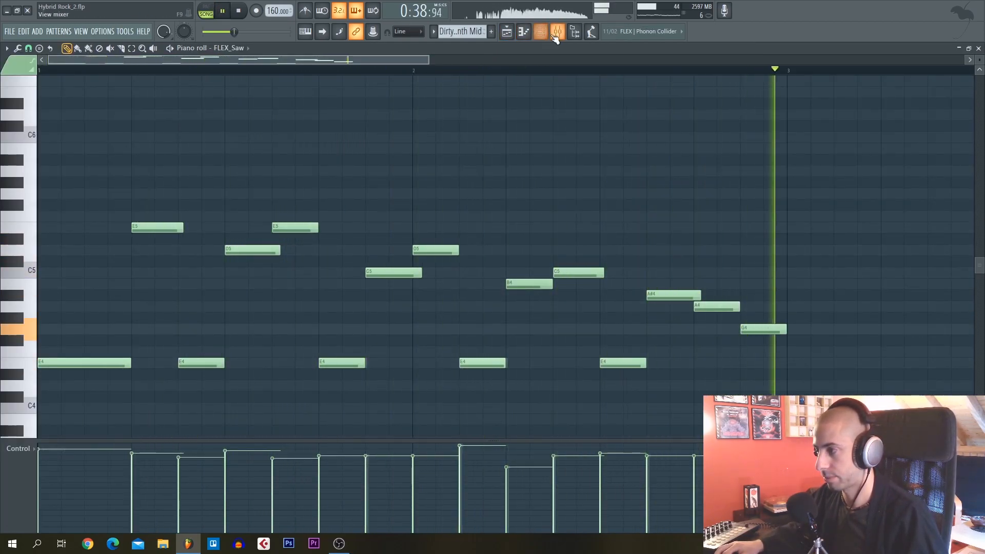
key(space)
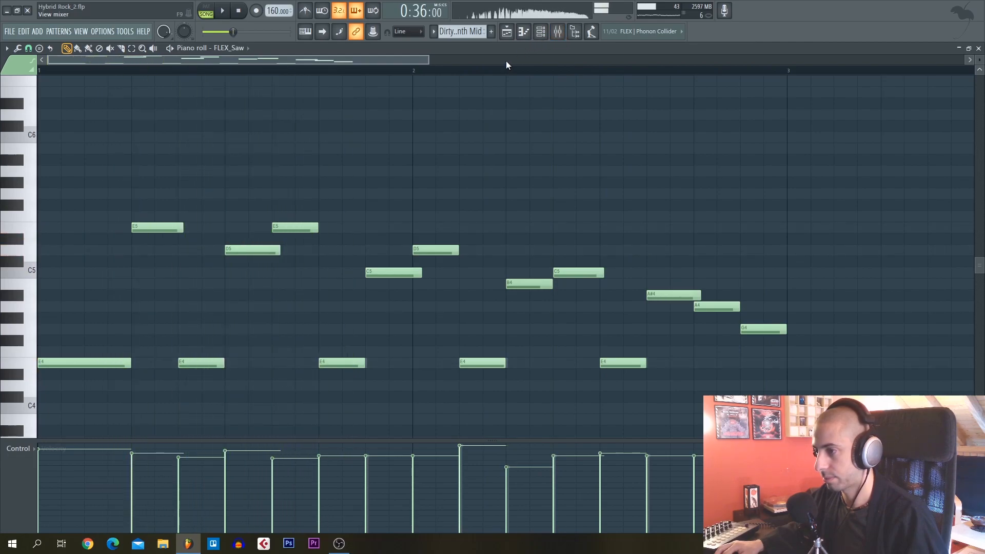
Find the FLEX_Acid and FLEX_Saw channels in the channel rack, show the FLEX_Saw instrument, and play the song
click(542, 32)
scroll(282, 226, down, 2)
scroll(214, 278, down, 10)
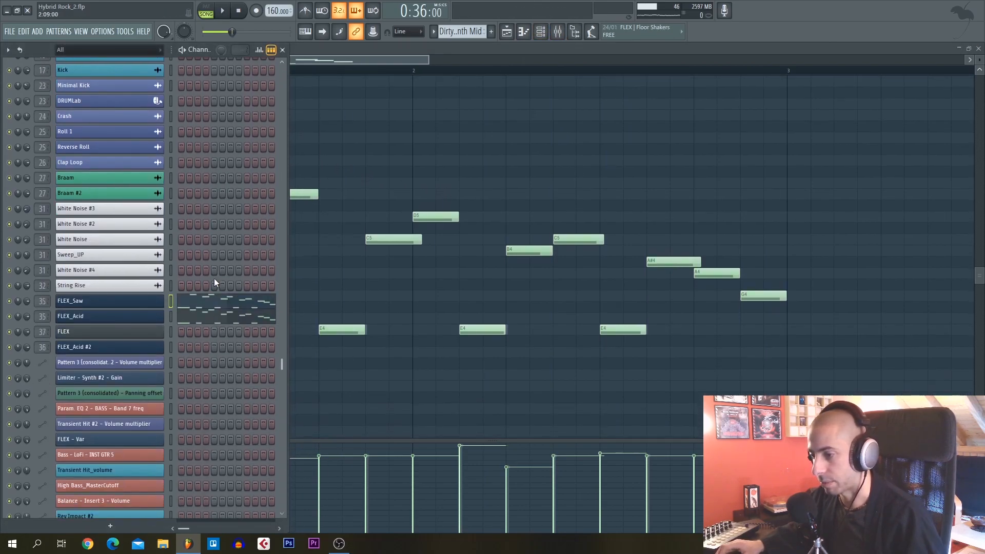
click(136, 151)
drag(168, 124, 340, 138)
click(137, 139)
key(space)
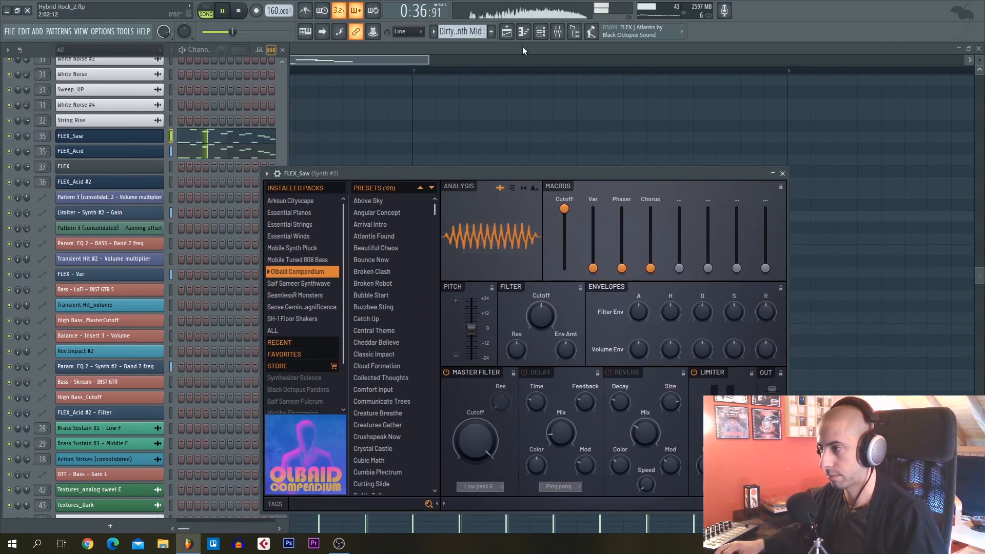
Stop playback, unmute the Bass group's tracks in the playlist, and play them together with the synth from bar 25
click(507, 32)
click(507, 32)
key(space)
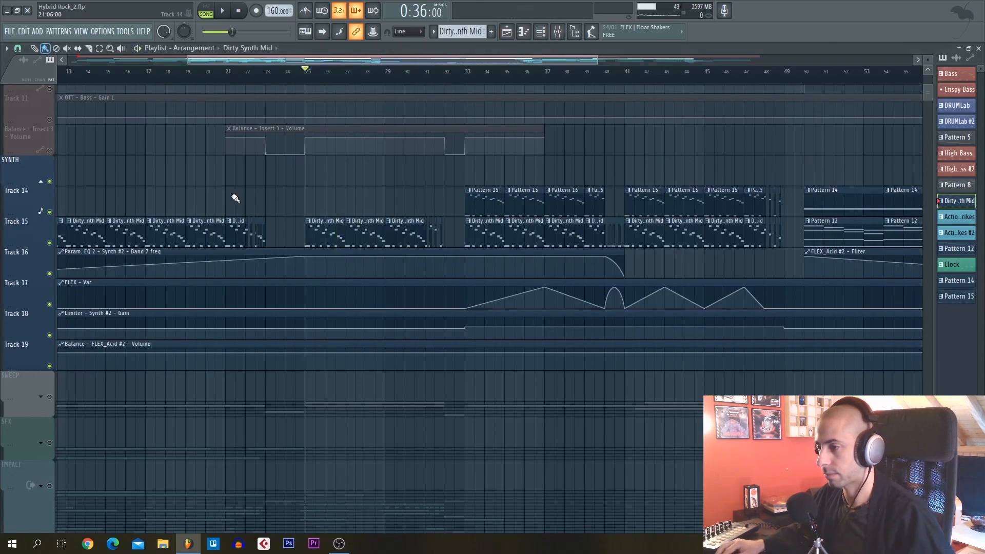
click(50, 149)
click(50, 119)
scroll(50, 123, up, 2)
click(51, 151)
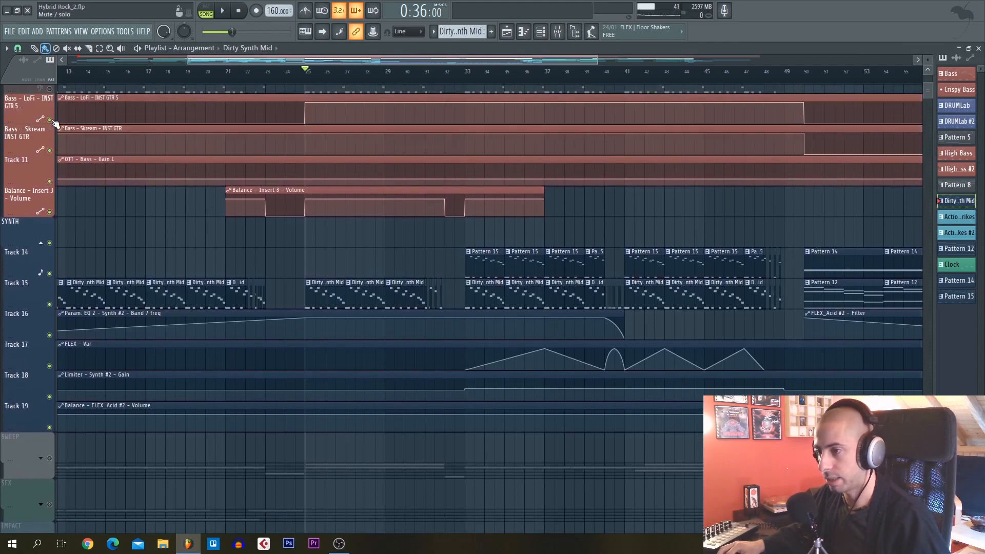
scroll(54, 154, up, 7)
key(space)
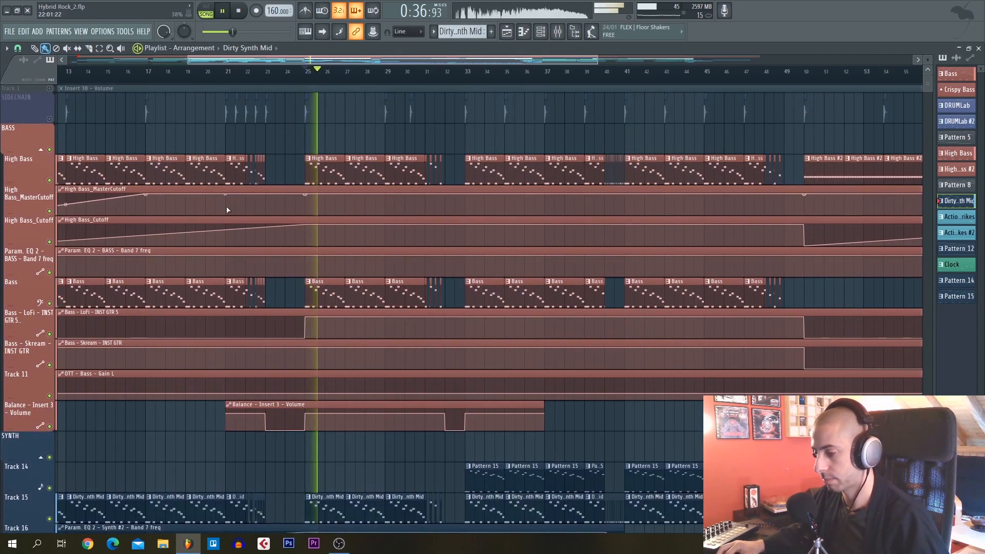
Play the Bass and Synth groups together from bar 33 and from bar 41, and stop the song
scroll(341, 216, down, 4)
click(466, 71)
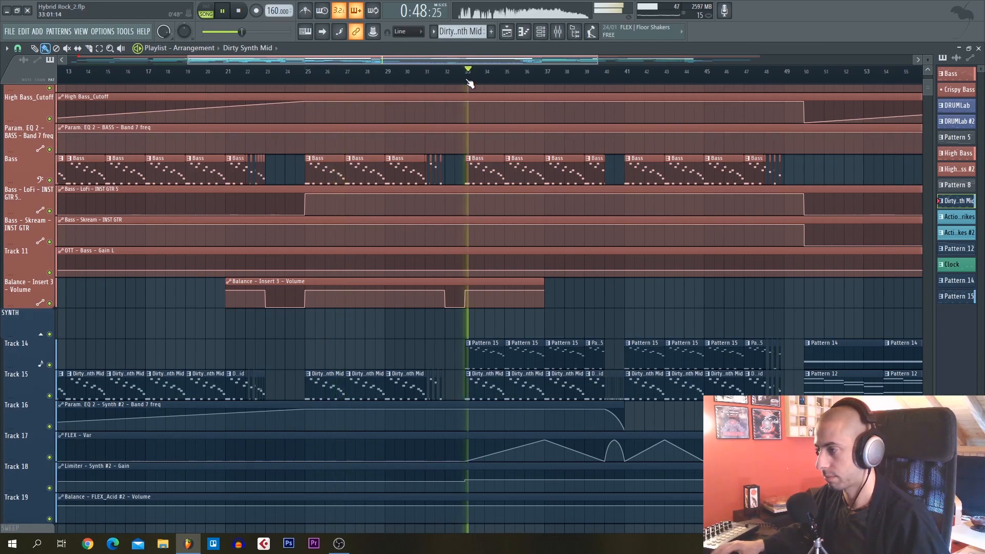
click(630, 73)
key(space)
Return the song position to the start and examine the Bass and Synth clips and automation across the whole arrangement
scroll(466, 270, down, 4)
scroll(179, 148, down, 1)
click(74, 73)
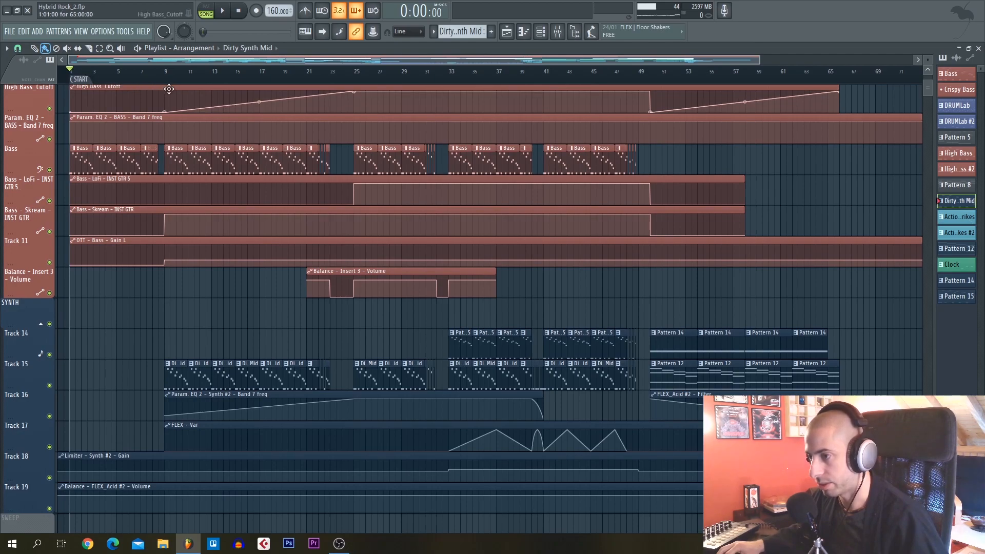
scroll(164, 88, up, 3)
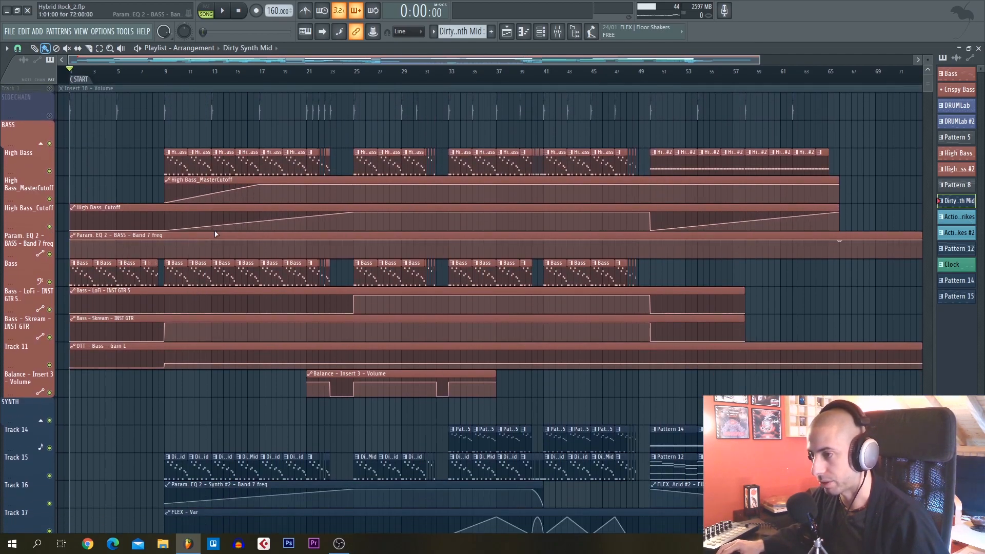
scroll(215, 231, down, 3)
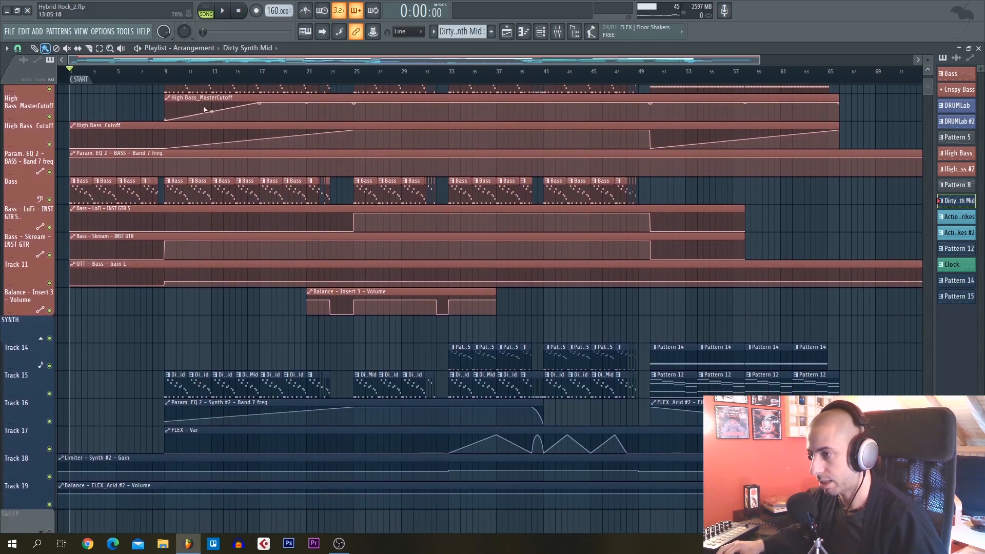
scroll(204, 105, up, 3)
scroll(187, 258, down, 7)
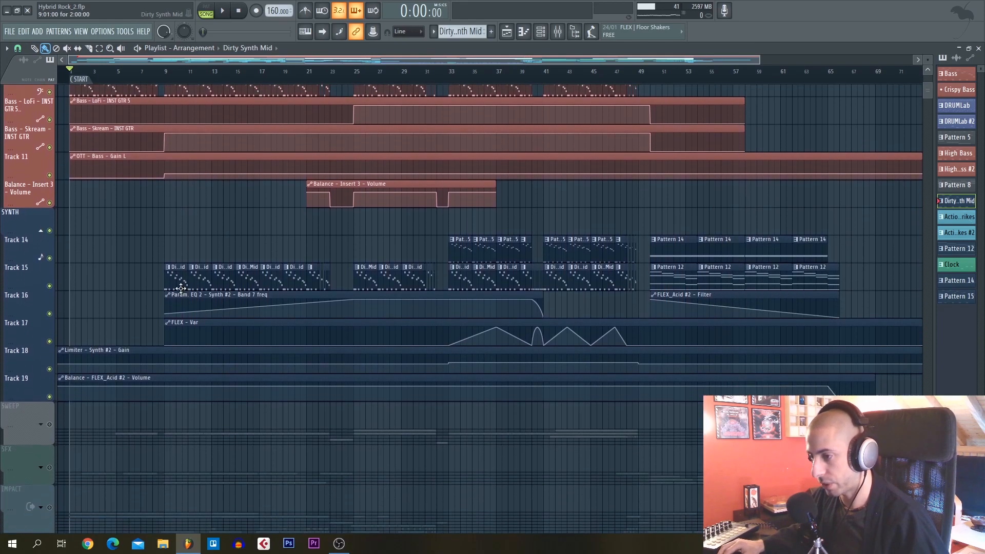
View the Dirty Synth Mid notes, play the soloed Synth group around bars 20 to 22, and turn the solo off
double_click(180, 272)
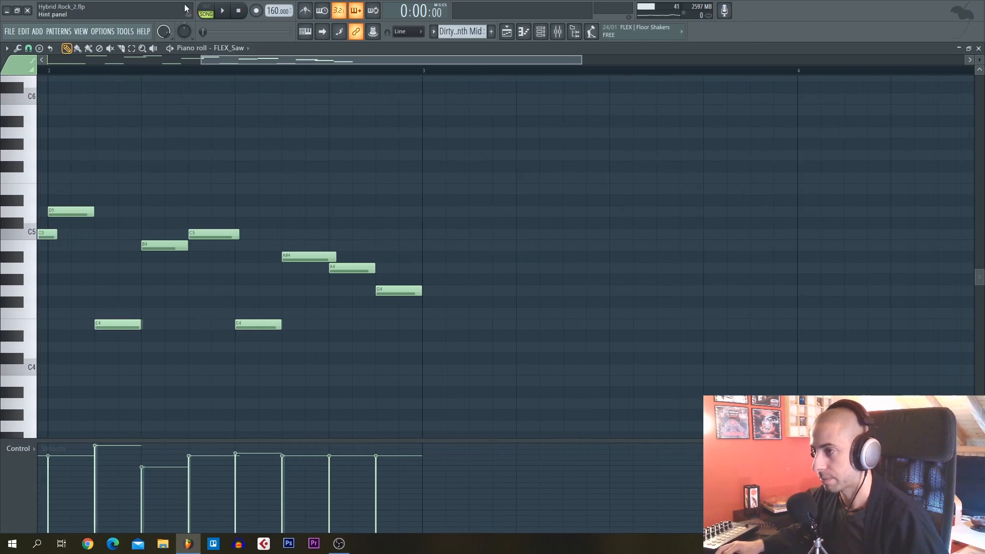
key(space)
click(507, 32)
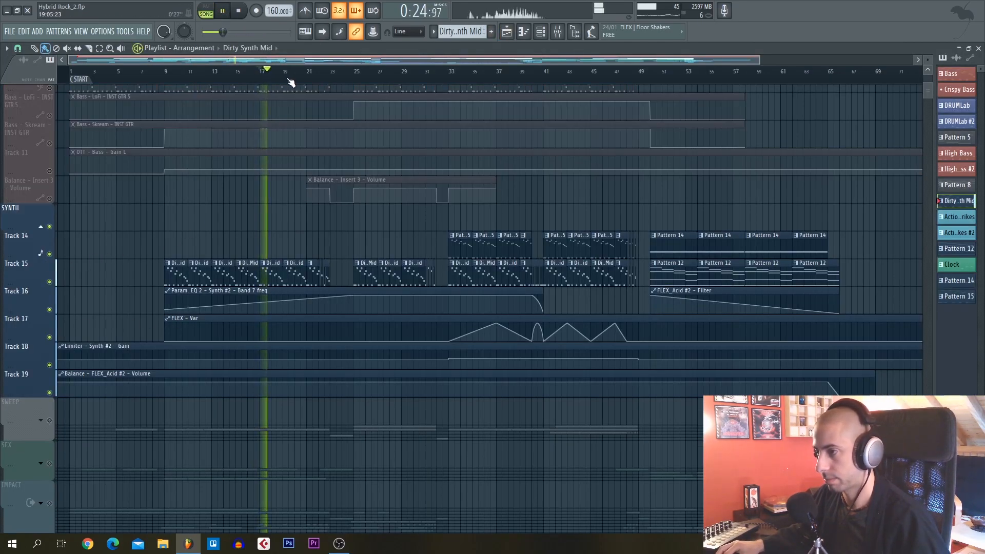
click(294, 80)
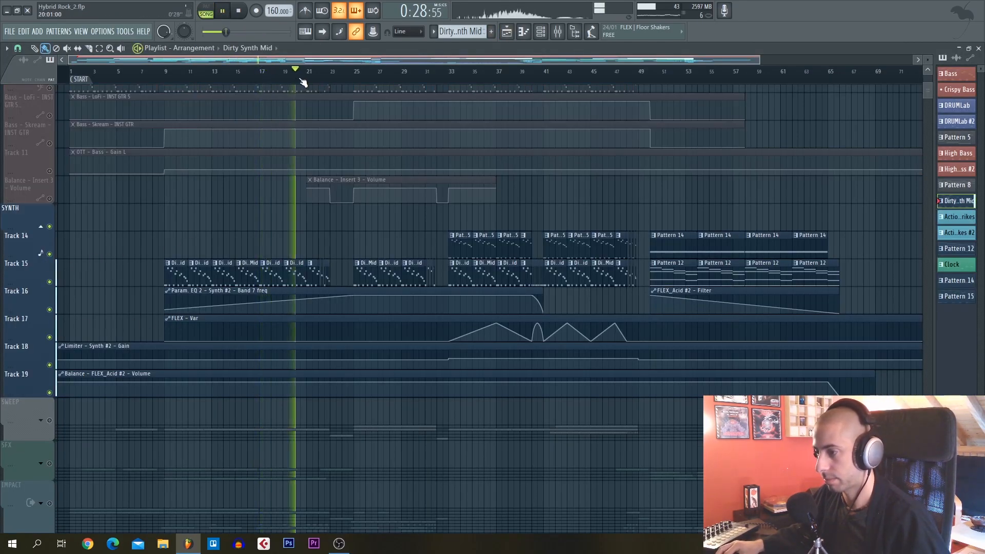
click(324, 80)
right_click(50, 227)
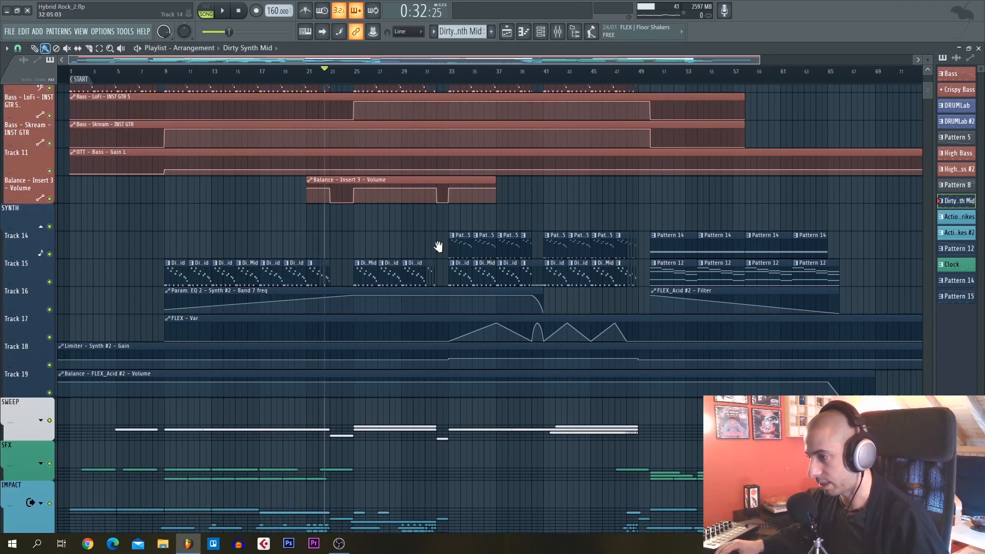
View the FLEX notes of Pattern 15 at bar 33 in the piano roll and return to the playlist
drag(444, 248, 398, 254)
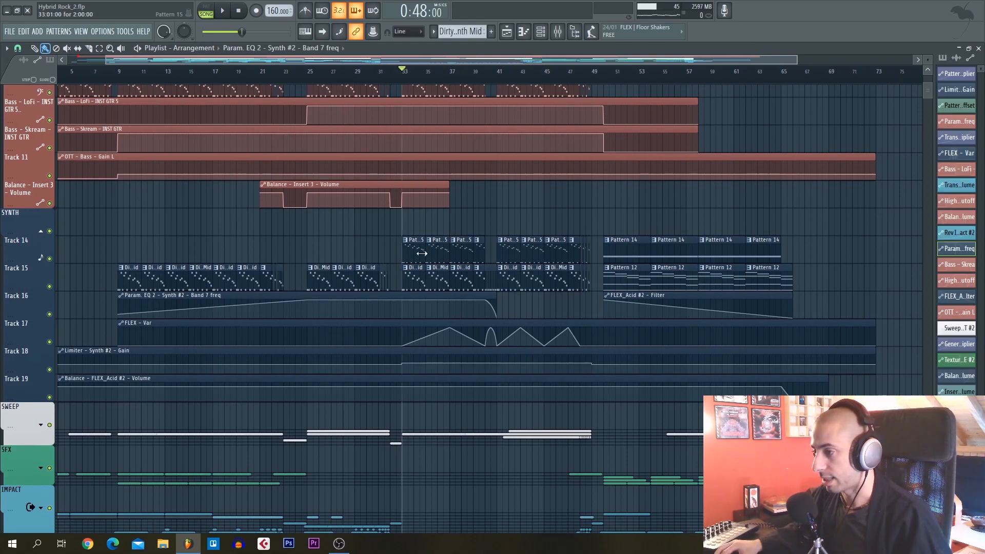
double_click(420, 256)
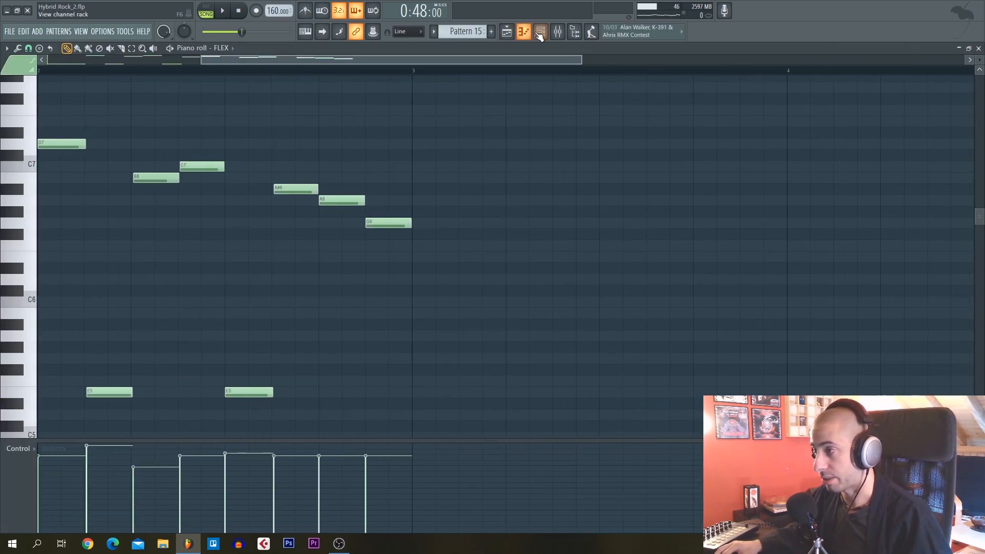
click(539, 34)
click(506, 33)
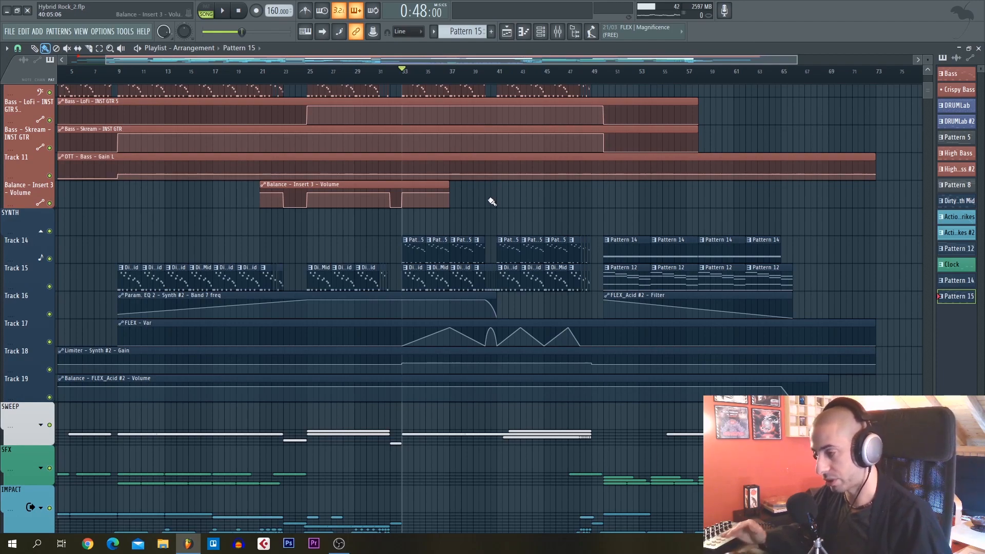
Reopen the first Pattern 15 clip's notes in the piano roll and play it in pattern mode
scroll(491, 201, down, 10)
scroll(422, 313, up, 4)
scroll(429, 296, up, 5)
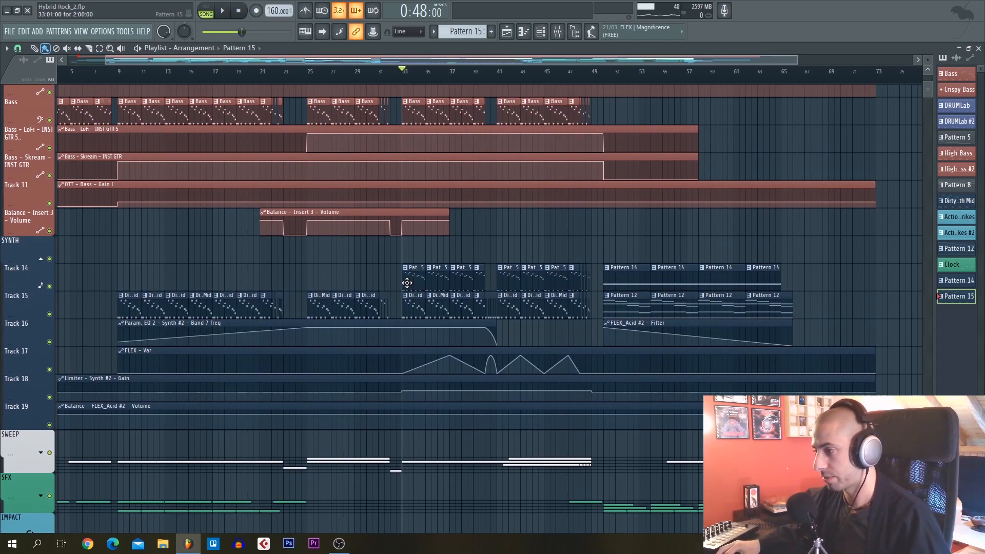
double_click(407, 282)
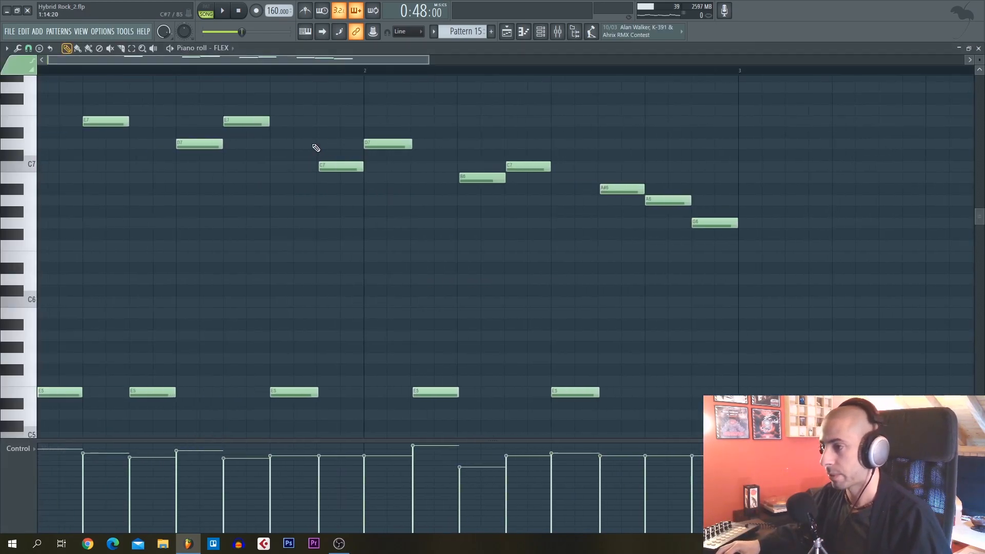
click(226, 16)
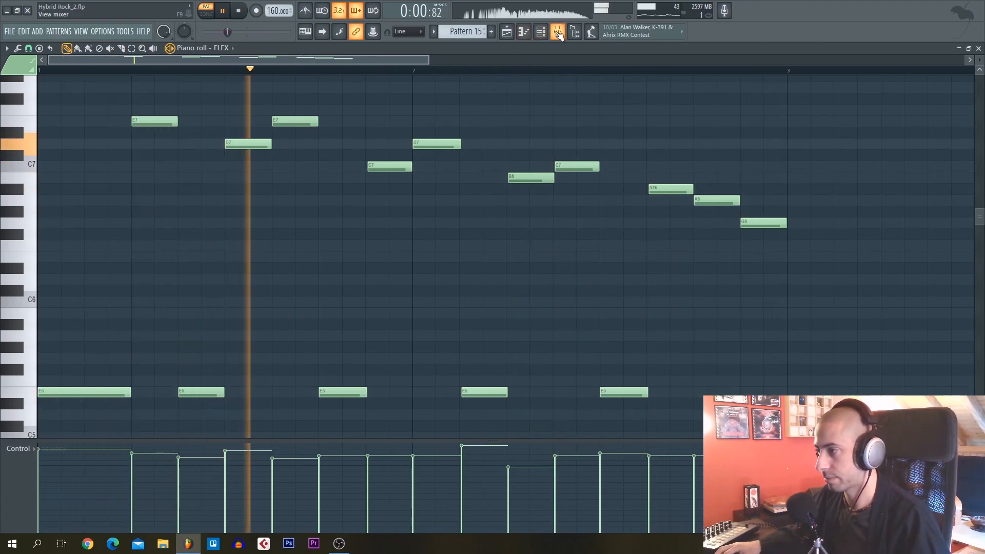
Inspect the FLEX_Acid #3 mixer track during playback, stop, and compare its effects with the Synth #2 track's
key(F9)
click(548, 143)
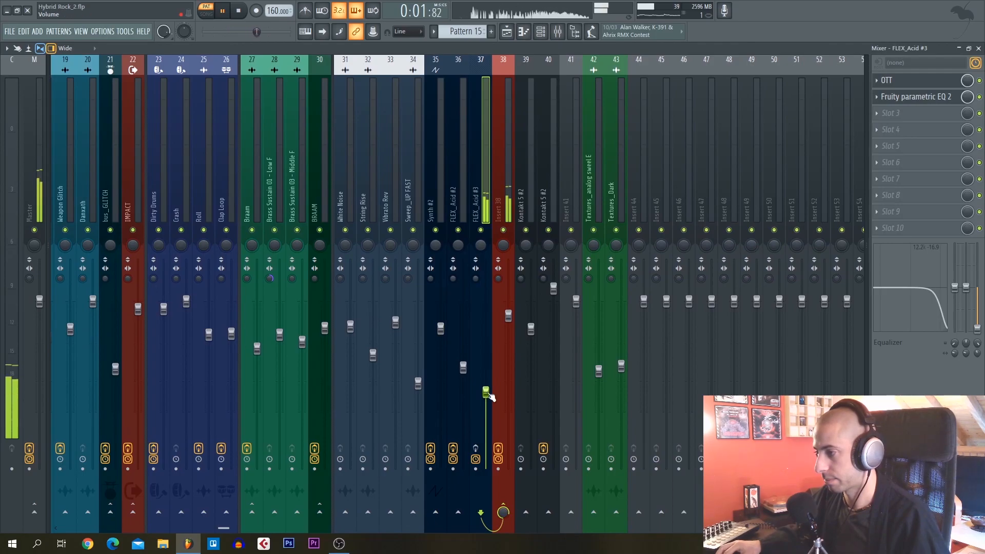
key(space)
click(455, 189)
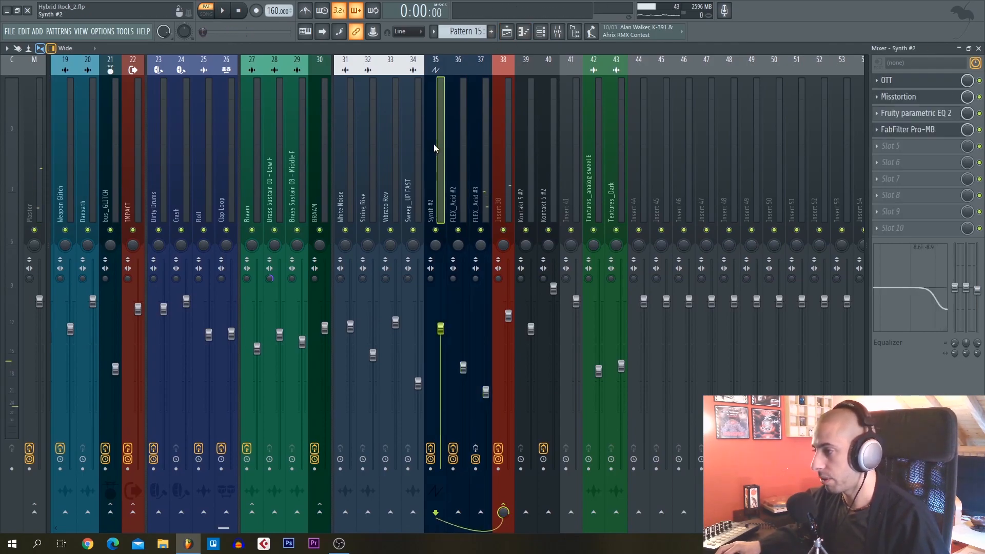
Solo playlist Track 14 and unmute Tracks 15 through 19 so the synth clips and their automation stay active
click(507, 31)
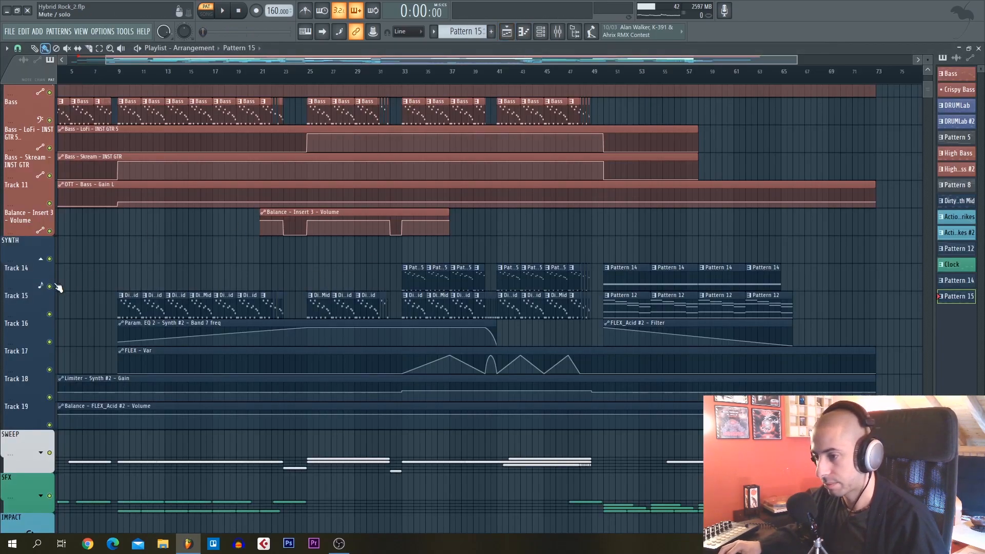
ctrl+click(49, 286)
mouse_move(50, 314)
mouse_down()
mouse_move(53, 400)
mouse_move(43, 436)
mouse_up()
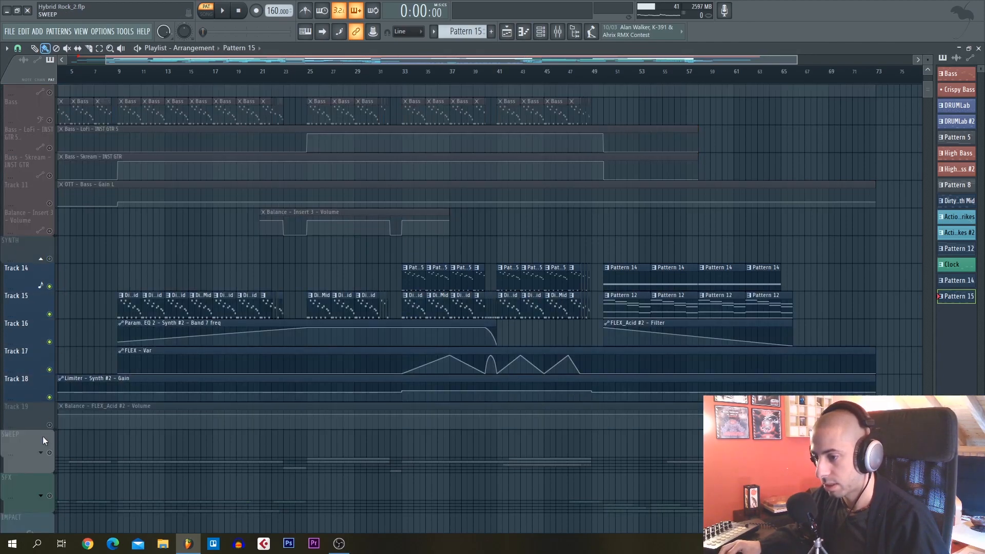
click(49, 425)
Select the Insert 38 bus in the mixer, play Pattern 15, and solo the bus with its synth inputs
click(557, 31)
click(504, 179)
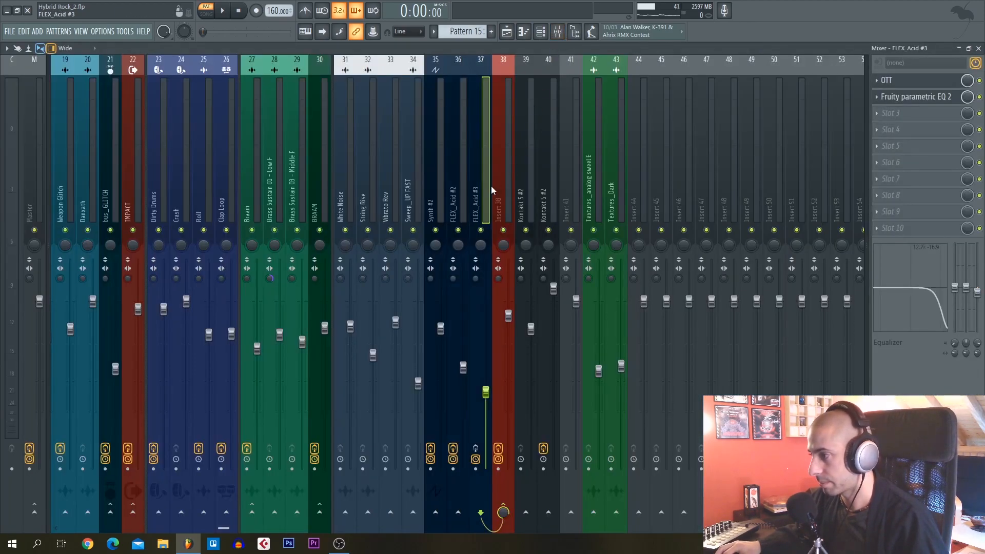
click(529, 165)
click(505, 171)
key(space)
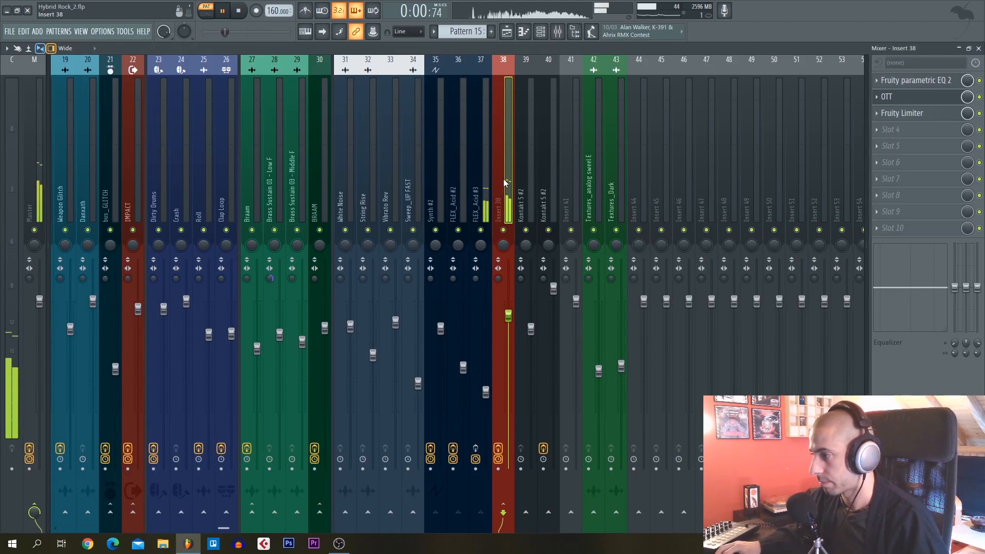
right_click(503, 230)
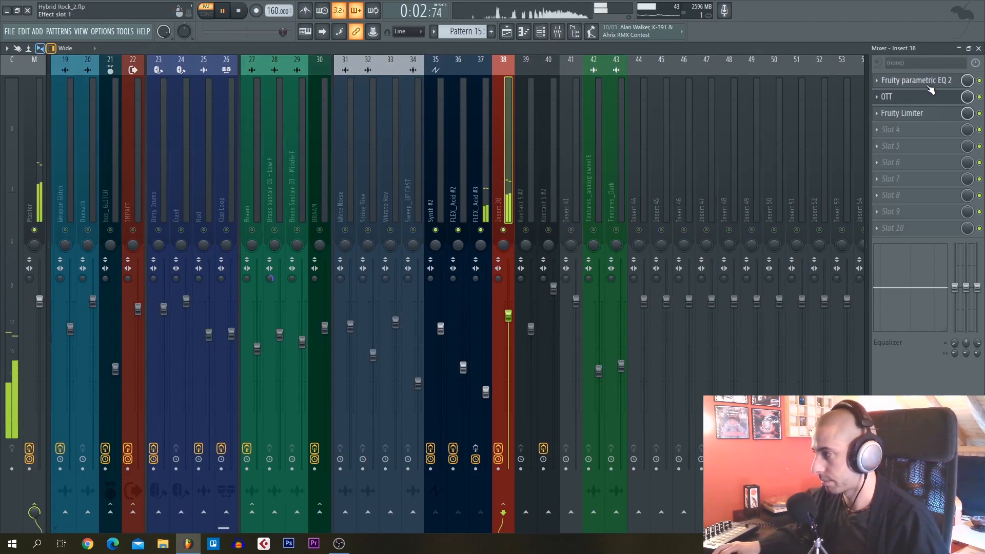
View the FLEX_Acid #3 mixer track, check the FLEX_Acid channel in the channel rack, and view the Synth #2 track's effects
click(488, 186)
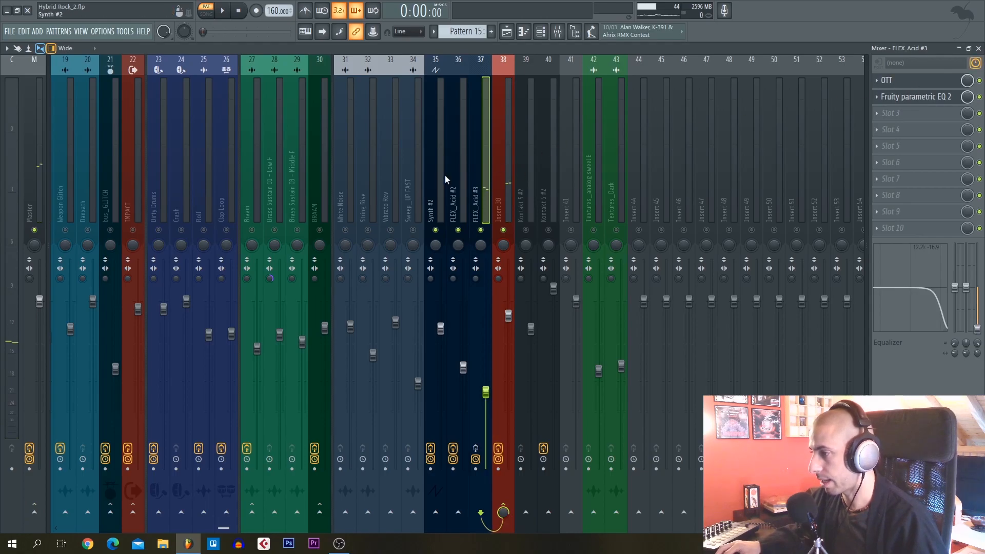
click(540, 31)
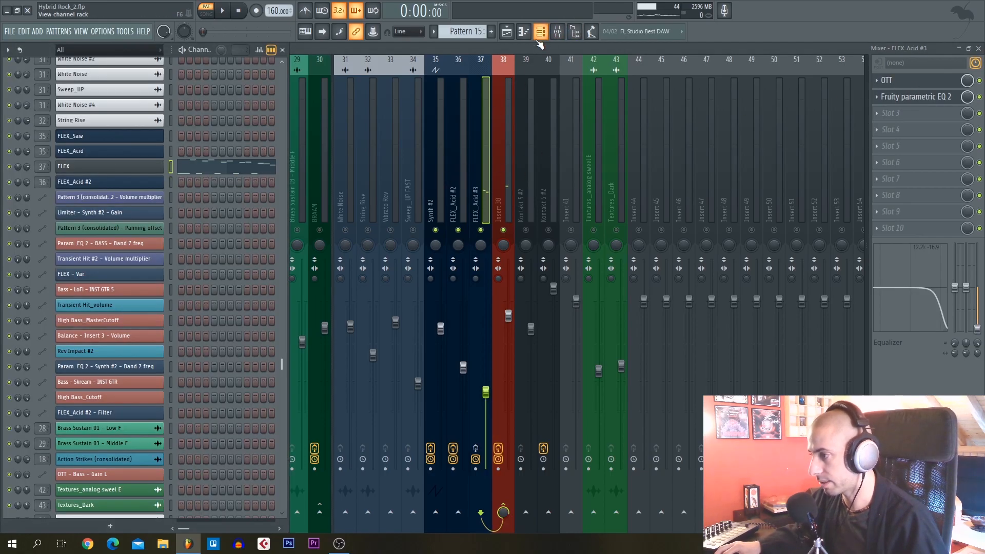
click(133, 152)
click(491, 112)
click(442, 128)
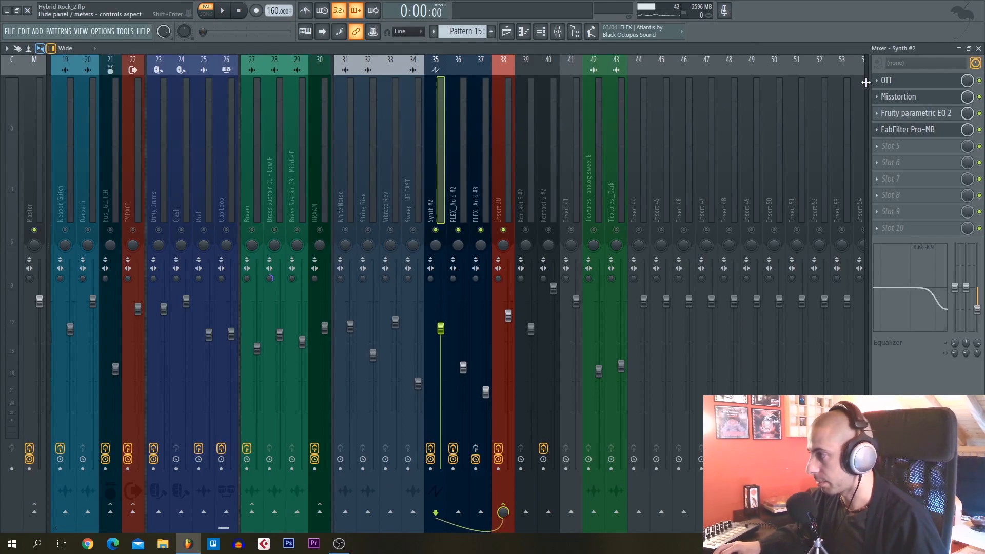
Compare the effect chains of the FLEX_Acid #2, FLEX_Acid #3 and Insert 38 tracks, and briefly play Pattern 15 through FLEX_Acid #3
click(458, 154)
click(474, 155)
click(503, 152)
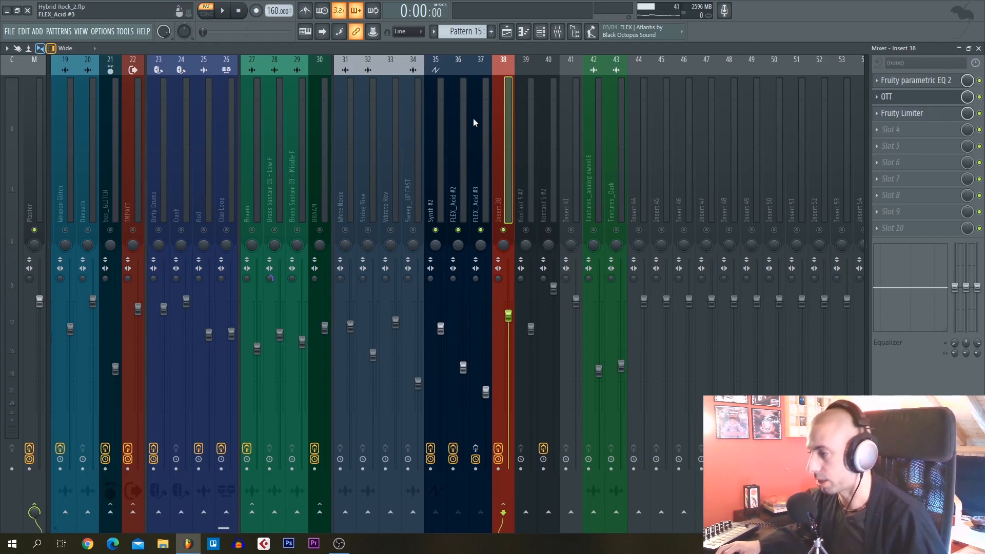
click(444, 168)
click(477, 170)
click(465, 173)
click(477, 172)
key(space)
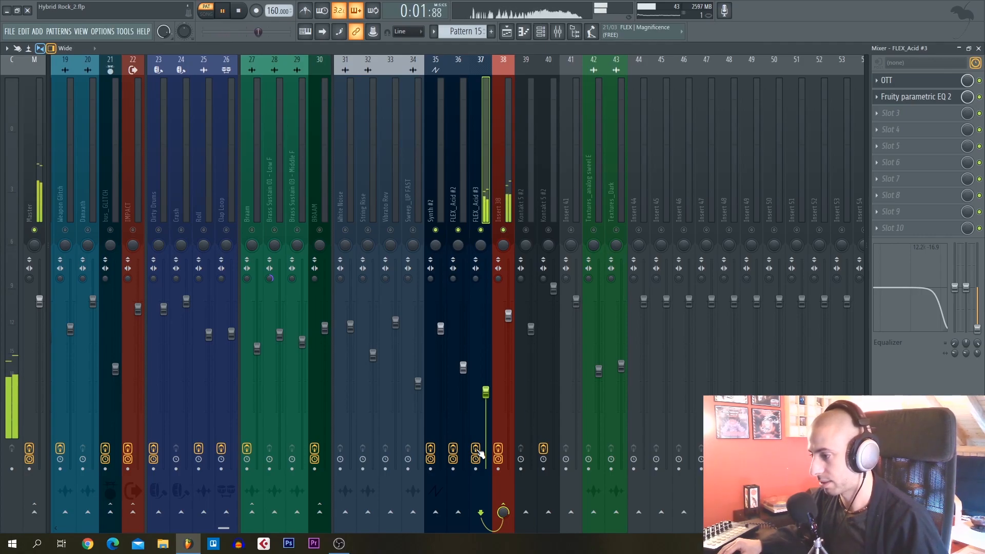
key(space)
Open Misstortion on the Synth #2 track and play the Dirty Synth Mid pattern while toggling the effect for comparison
click(441, 208)
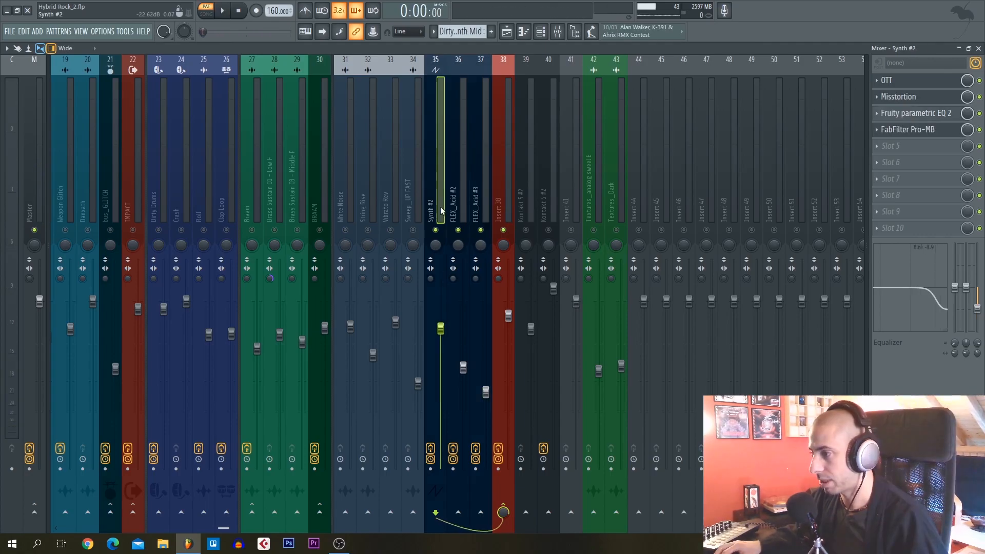
click(927, 80)
click(923, 96)
drag(112, 169, 407, 166)
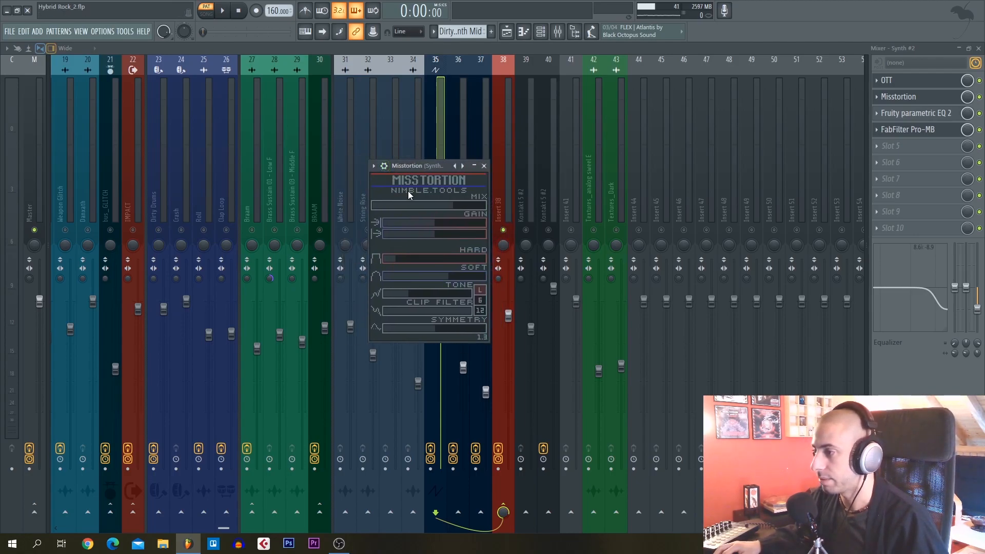
key(space)
click(980, 97)
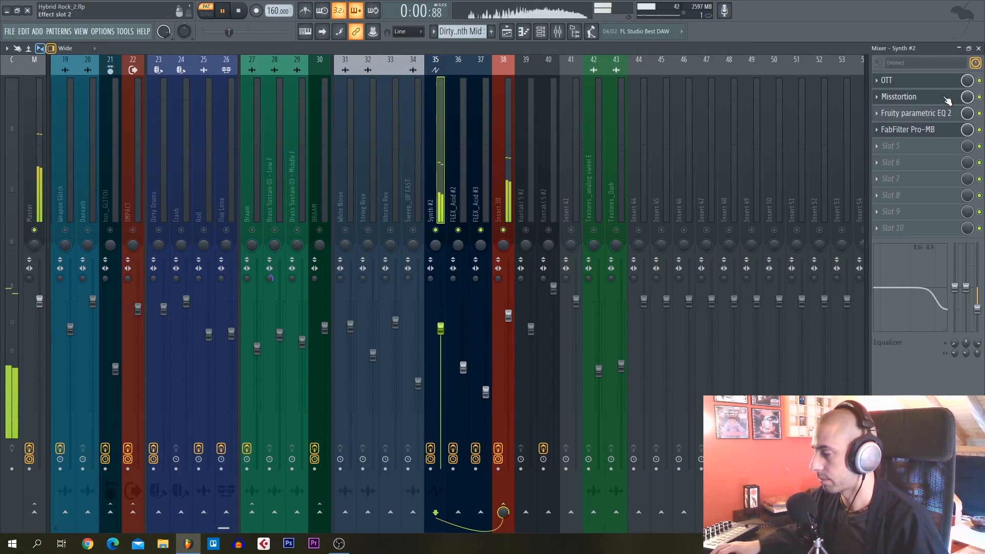
Examine the Fruity parametric EQ 2 curve on the Synth #2 track during playback, stop, check band 6, and close it
click(916, 113)
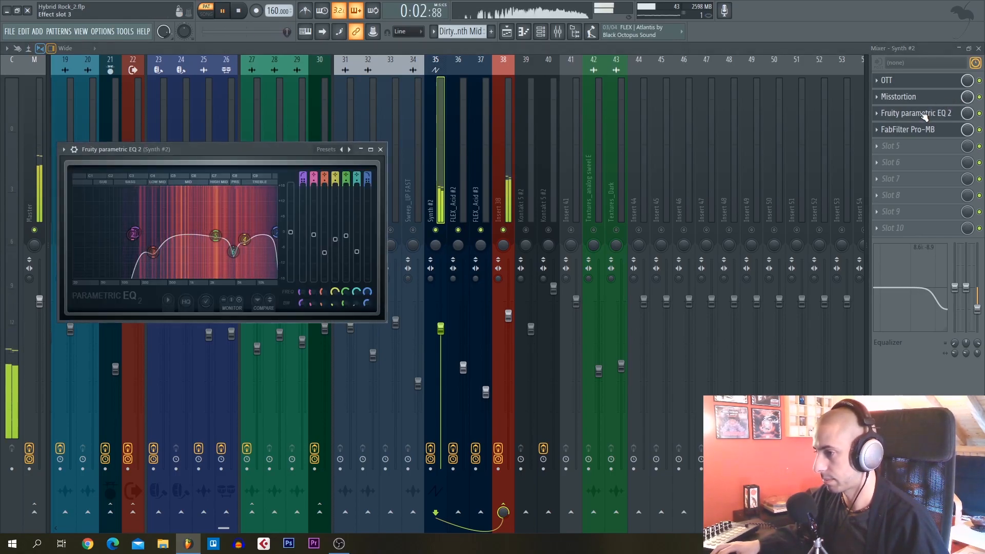
key(space)
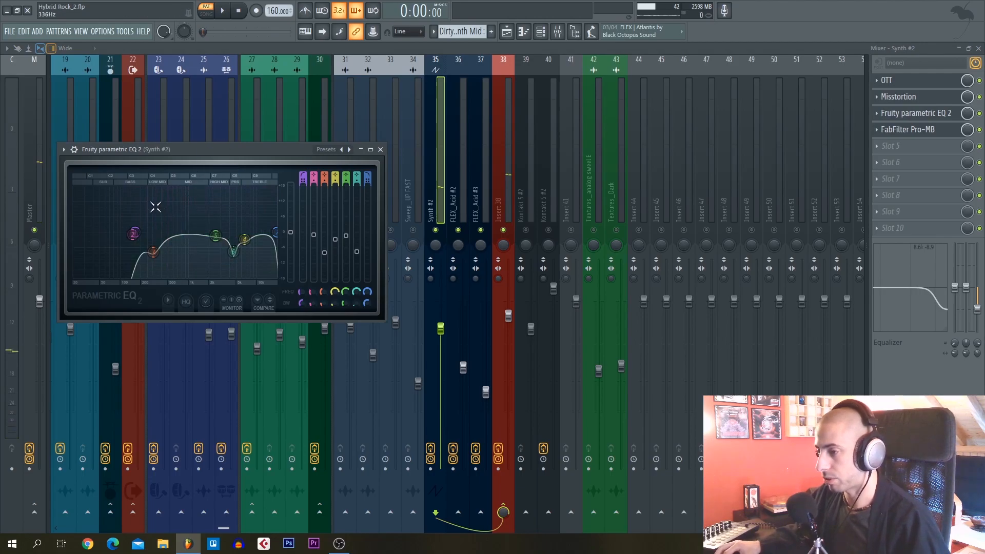
drag(200, 156, 236, 161)
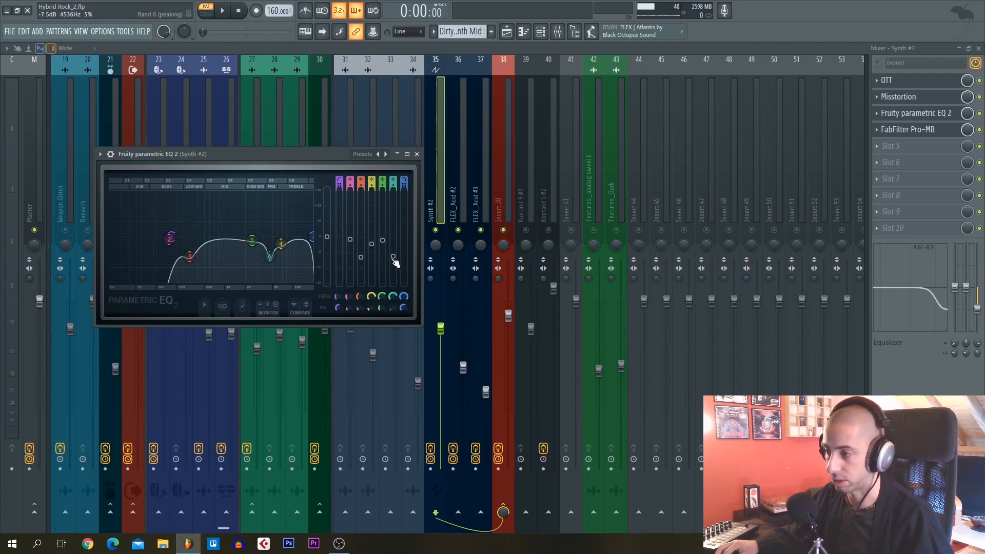
drag(393, 258, 393, 258)
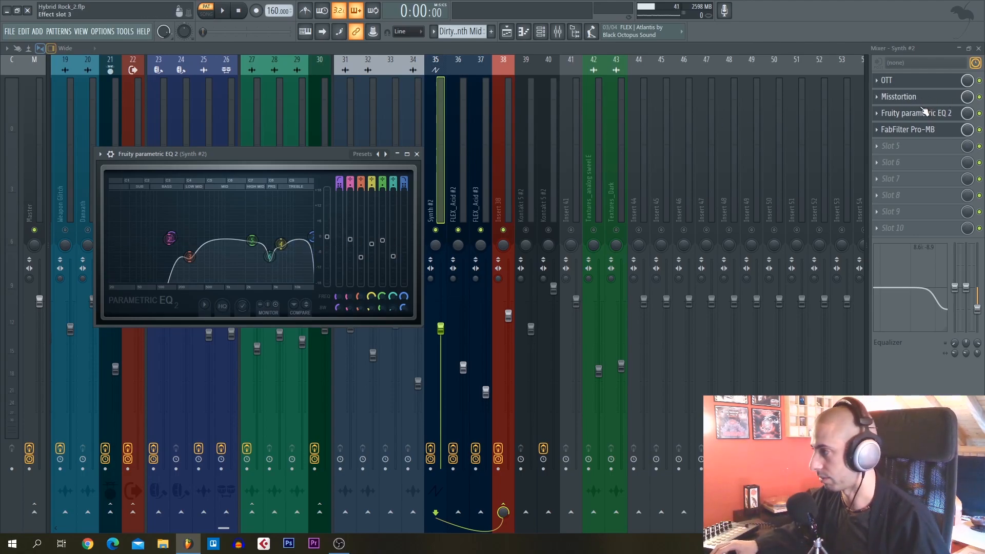
click(416, 153)
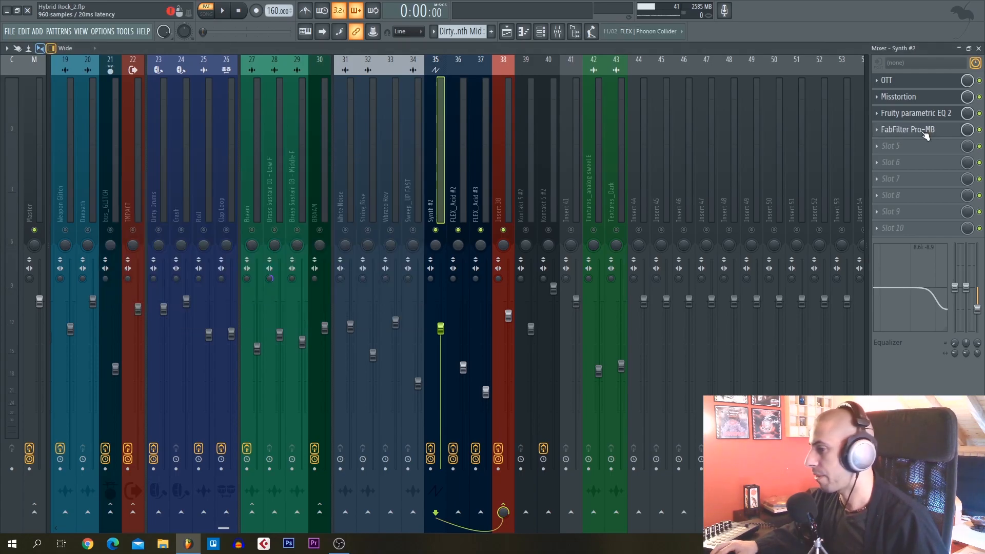
Inspect the low band's compression settings in FabFilter Pro-MB on the Synth #2 track, and close the plugin
click(903, 130)
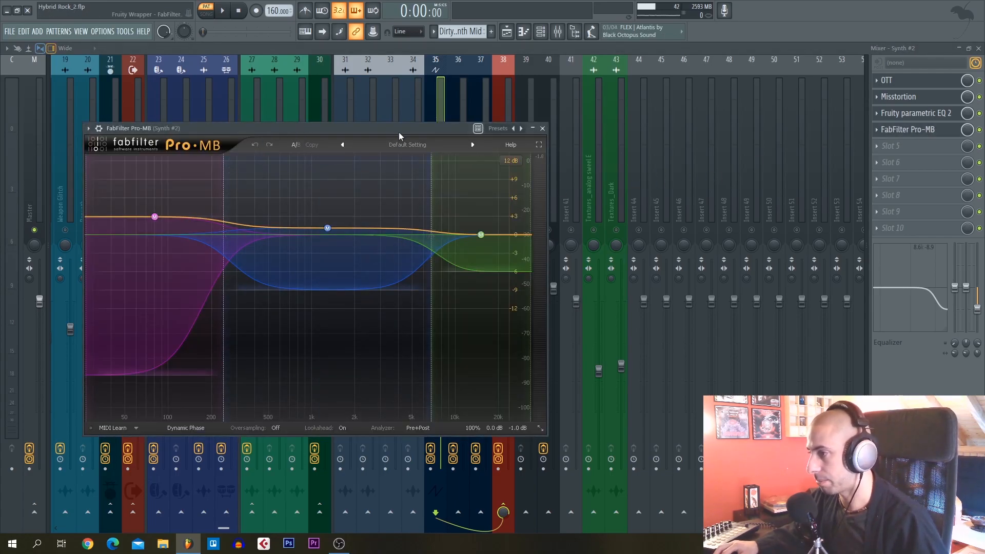
click(147, 306)
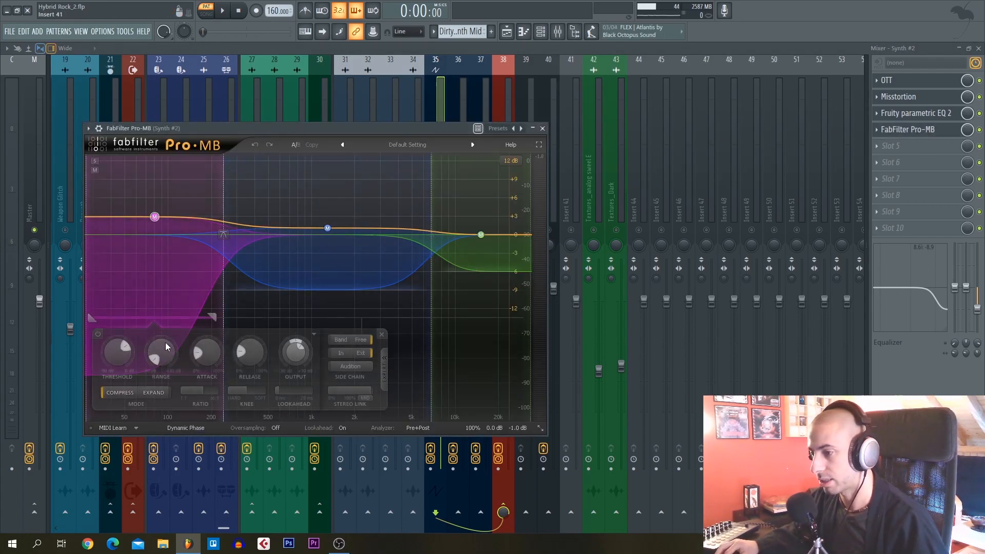
click(100, 128)
click(100, 129)
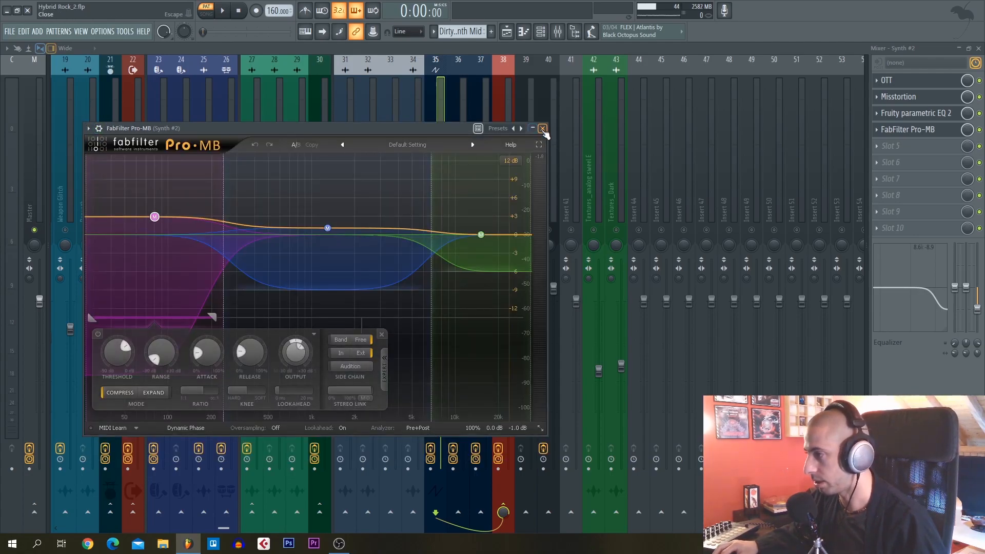
click(542, 129)
View the FLEX_Acid #2 track's effects, and inspect the OTT compressor on the Insert 38 bus in song mode
click(458, 169)
click(540, 32)
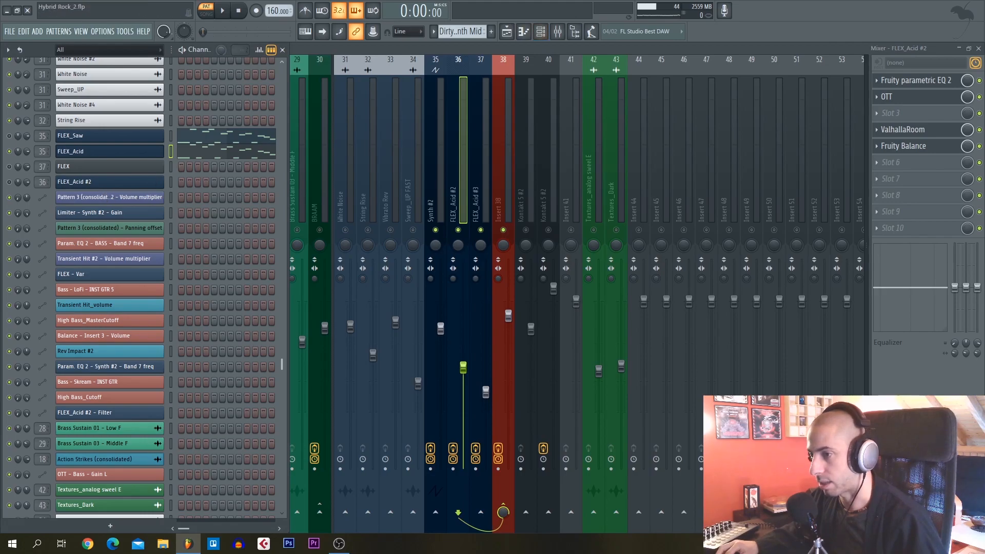
click(507, 32)
click(558, 32)
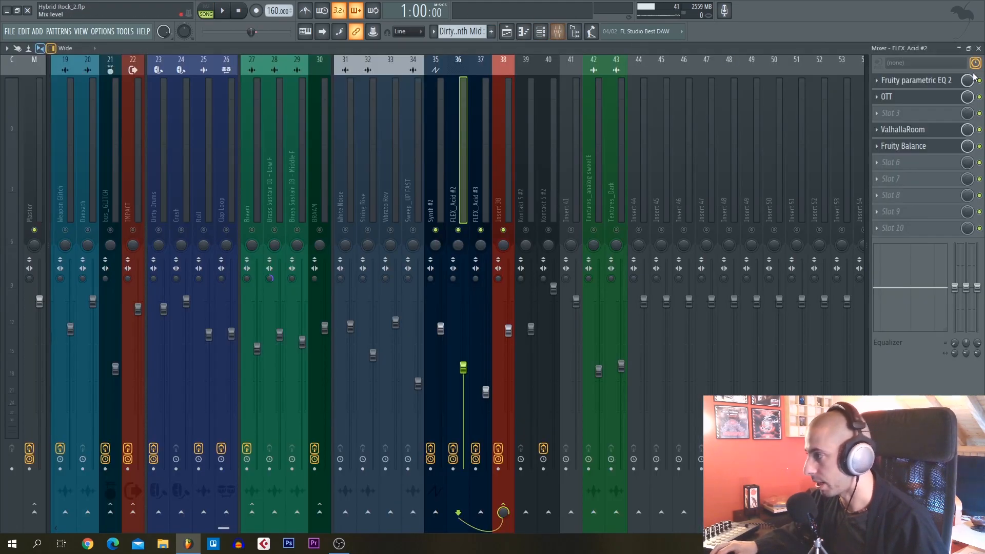
click(895, 97)
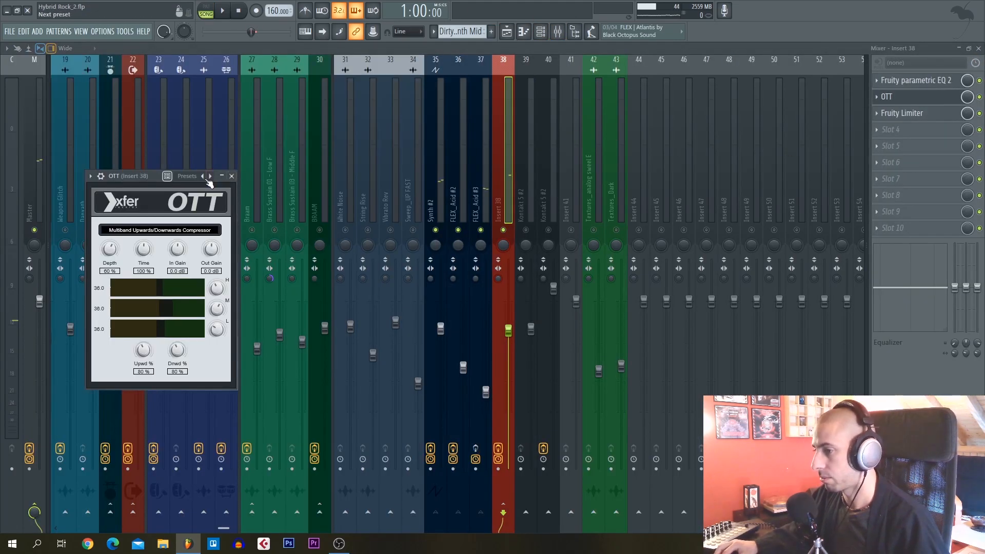
drag(132, 174, 304, 155)
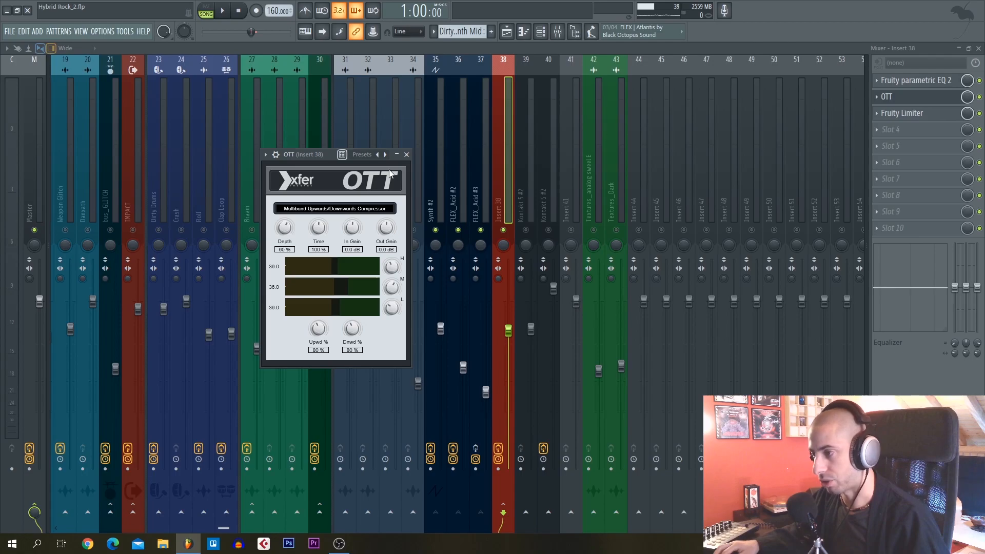
click(406, 154)
Return to the playlist and solo the DRUMS group with all of its drum tracks
key(F9)
scroll(158, 305, down, 6)
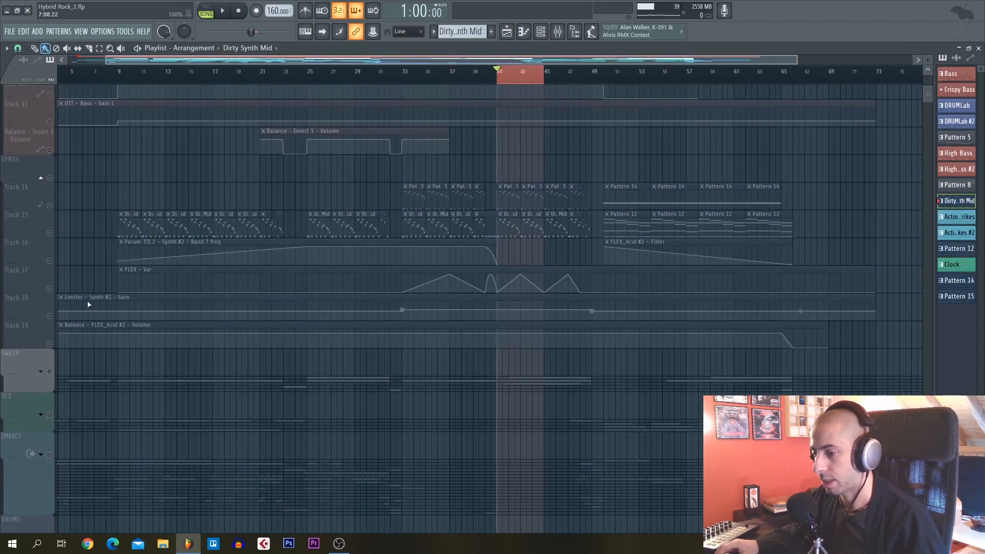
scroll(158, 306, down, 3)
click(41, 286)
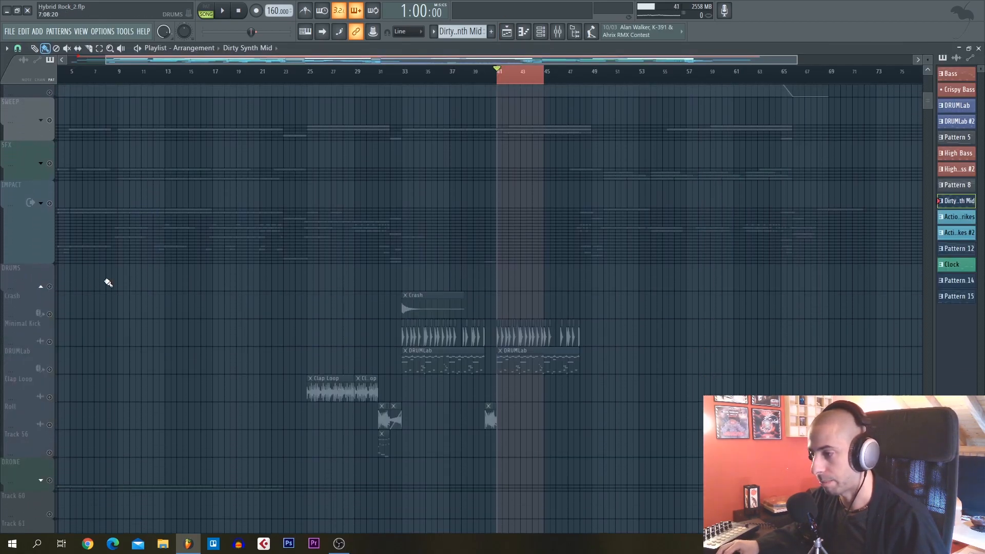
click(49, 286)
Set the playlist time selection over the drum section from bar 32 to bar 49
click(407, 73)
ctrl+click(406, 75)
drag(586, 88, 590, 78)
scroll(423, 218, down, 3)
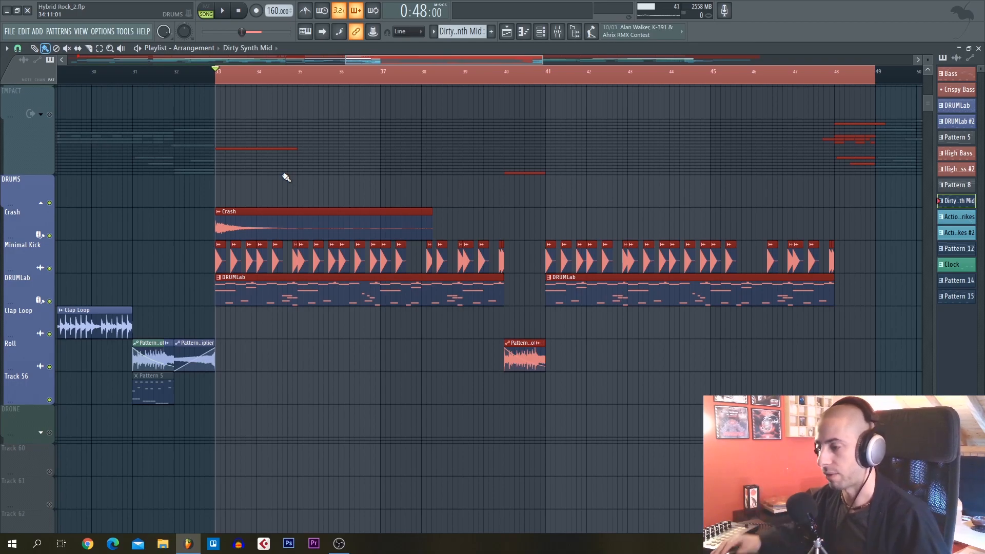
drag(216, 75, 179, 75)
click(180, 77)
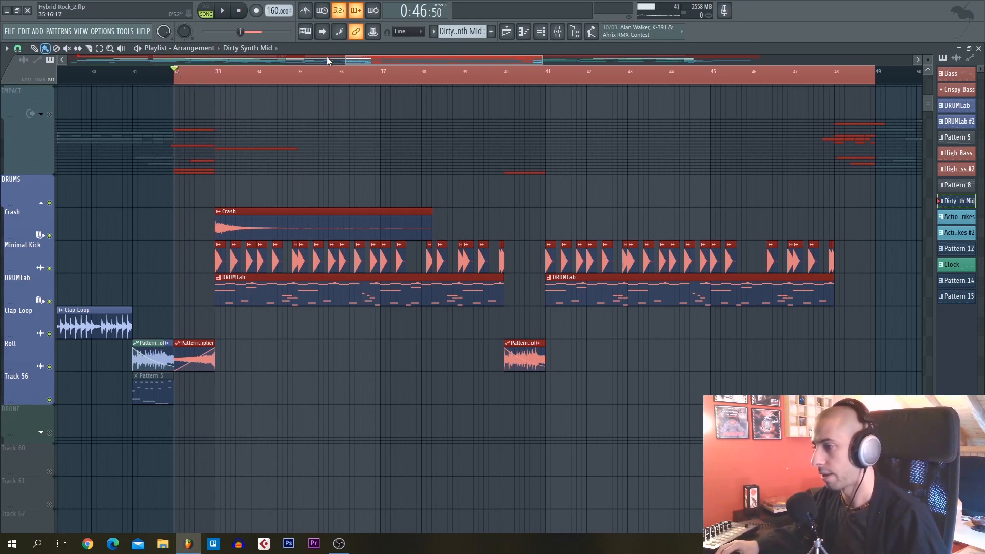
Play the selected drum section, stop, open the DRUMLab pattern in the piano roll, and audition its A4 and G#4 sounds
click(224, 14)
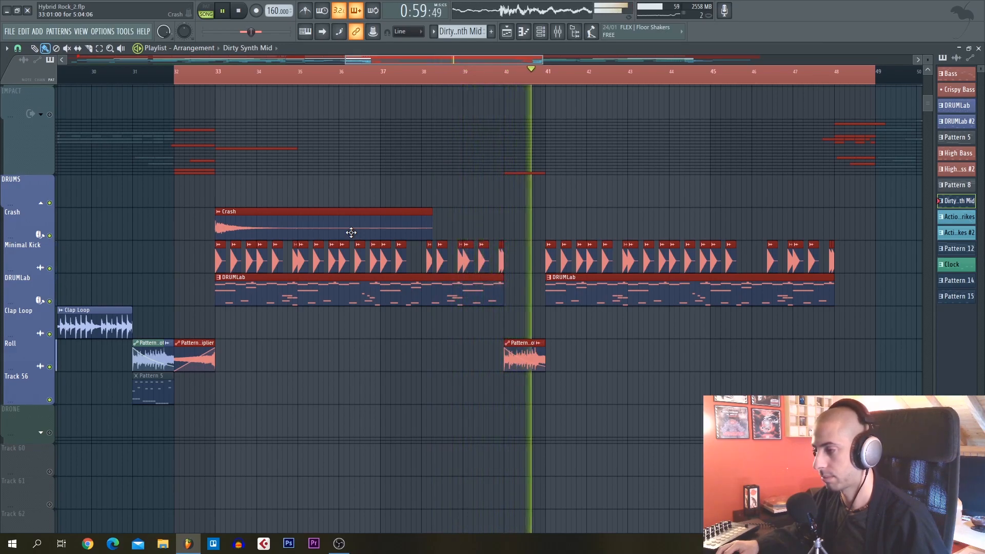
key(space)
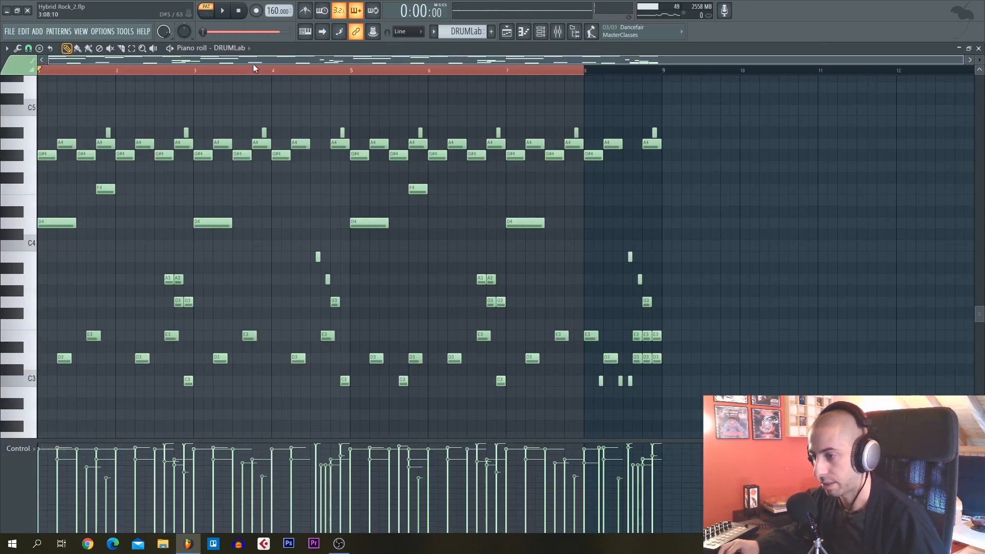
click(24, 144)
click(21, 154)
click(25, 145)
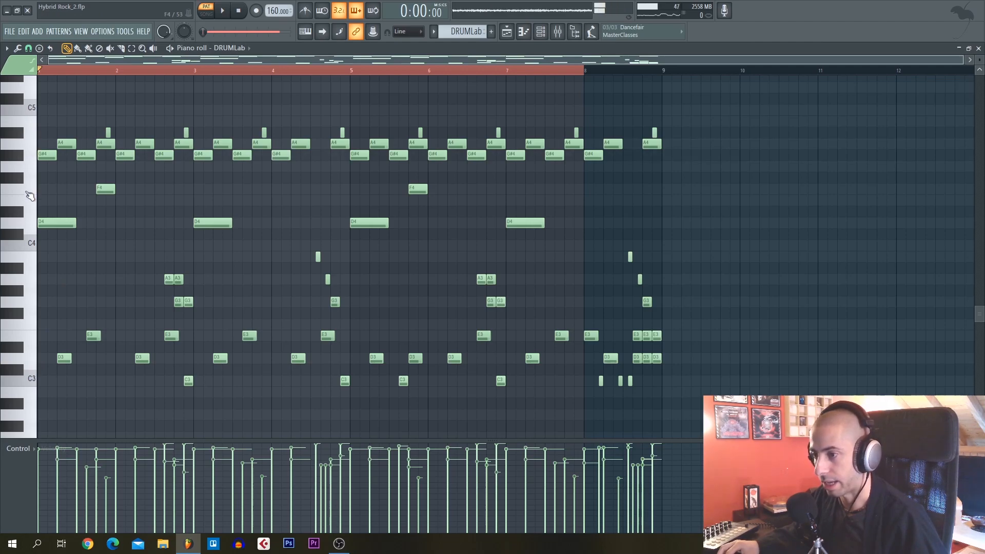
Open the DRUMLab channel's Kontakt instrument and review the Drum Lab kit and its source settings
click(545, 32)
scroll(132, 292, up, 10)
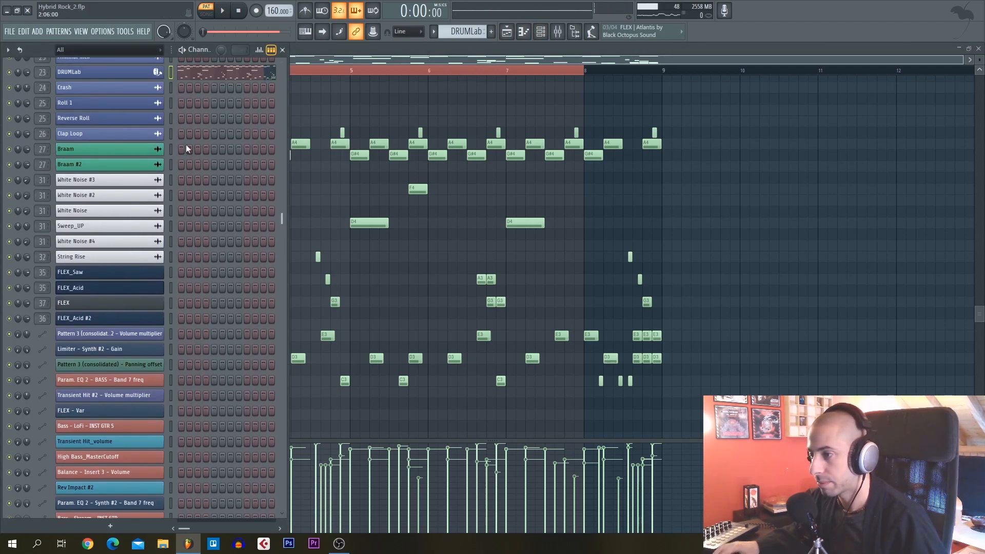
click(118, 399)
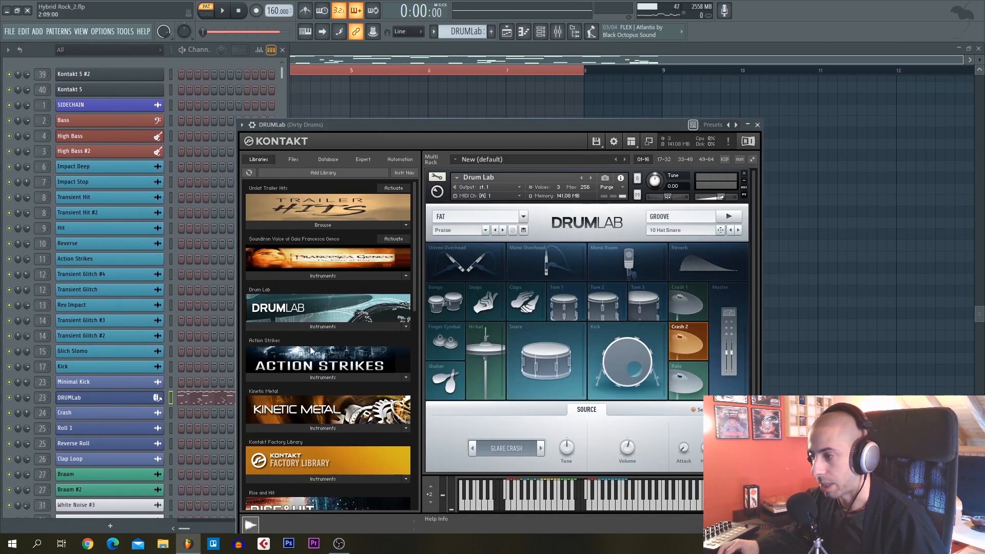
drag(426, 124, 307, 37)
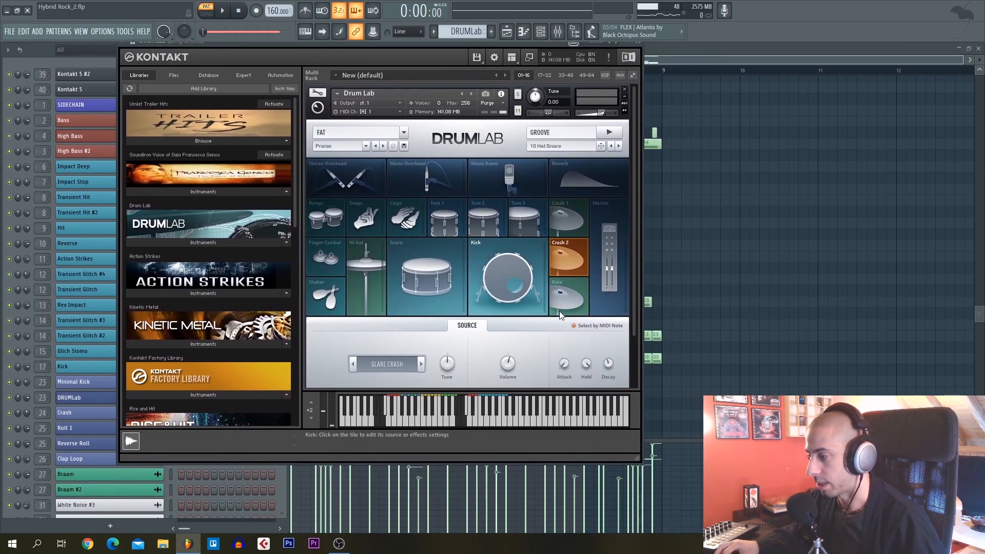
scroll(633, 217, down, 2)
scroll(632, 193, up, 2)
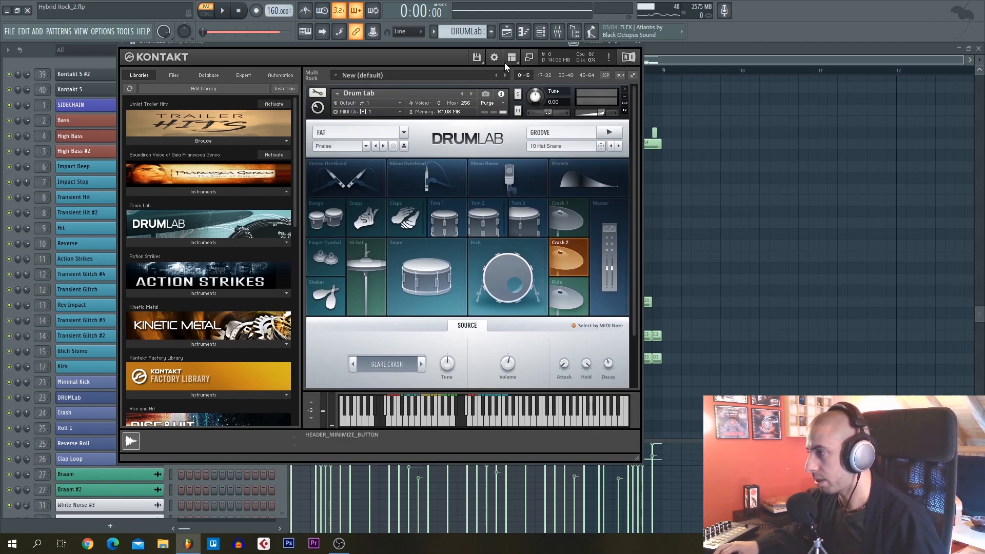
drag(421, 49, 415, 75)
Solo the Dirty Drums mixer track, play the DRUMLab pattern while viewing its Kontakt instrument, and return to the mixer
click(558, 32)
right_click(374, 230)
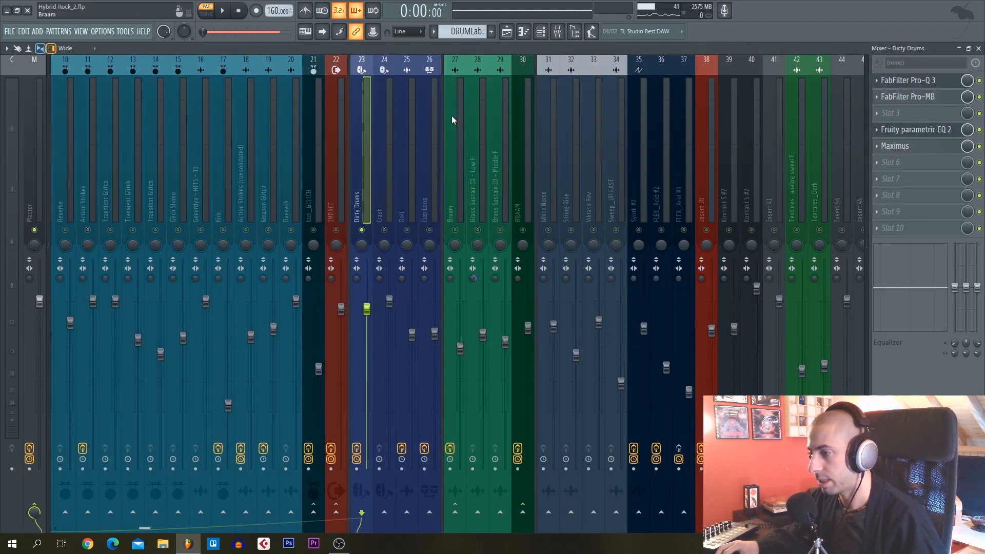
click(550, 34)
key(space)
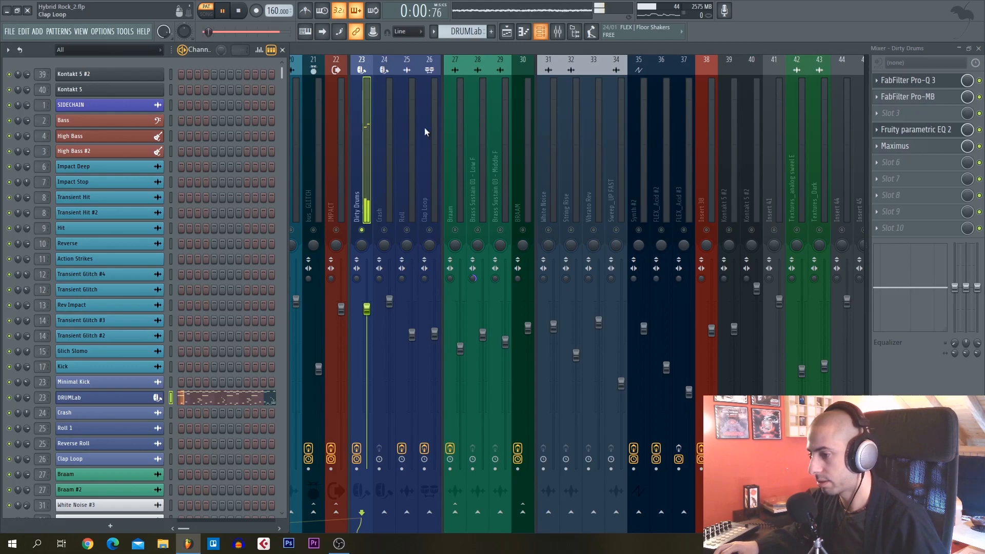
click(132, 403)
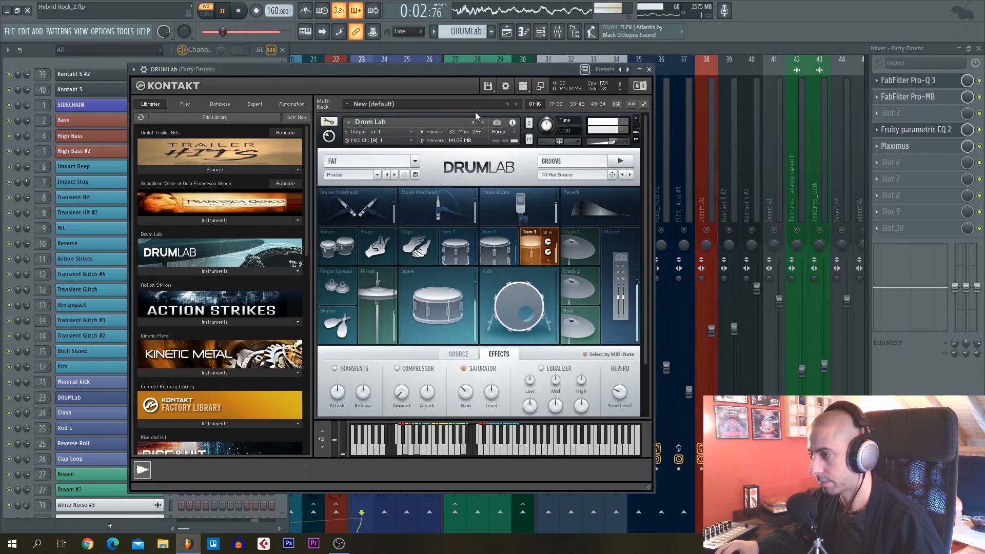
key(F9)
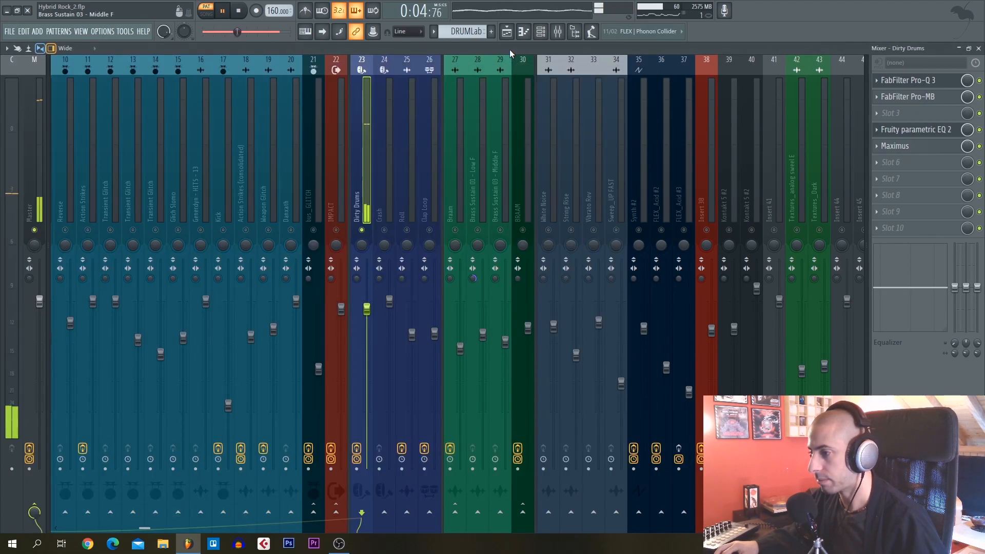
Stop playback and open the DRUMLab channel's Kontakt instrument to review the Drum Lab kit's effects settings
key(space)
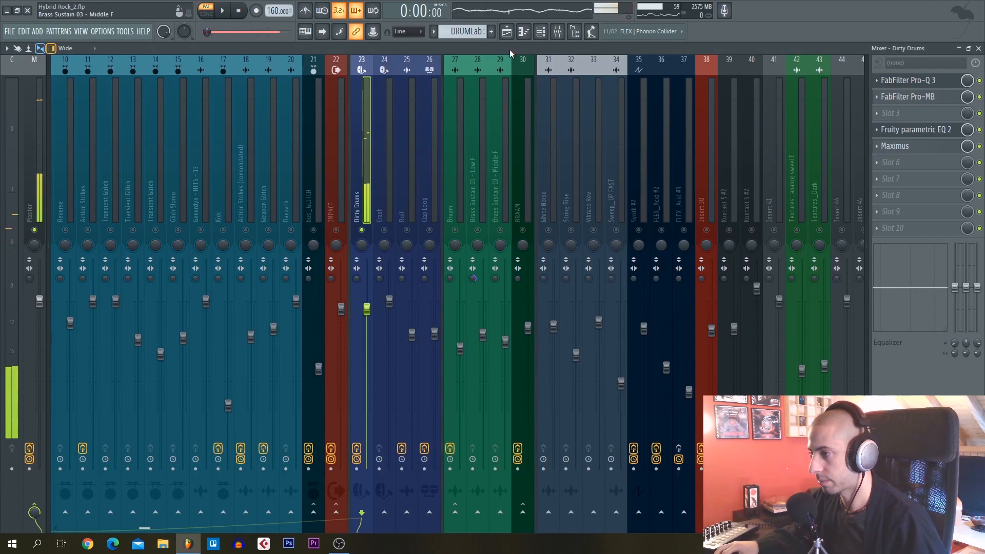
click(540, 31)
click(126, 397)
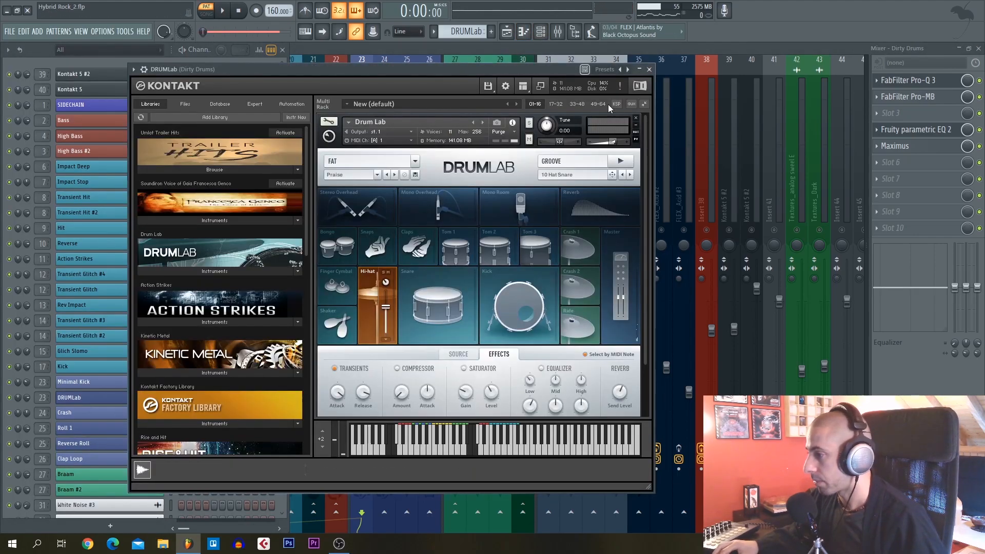
mouse_move(482, 72)
mouse_down()
mouse_move(522, 68)
mouse_move(495, 69)
mouse_up()
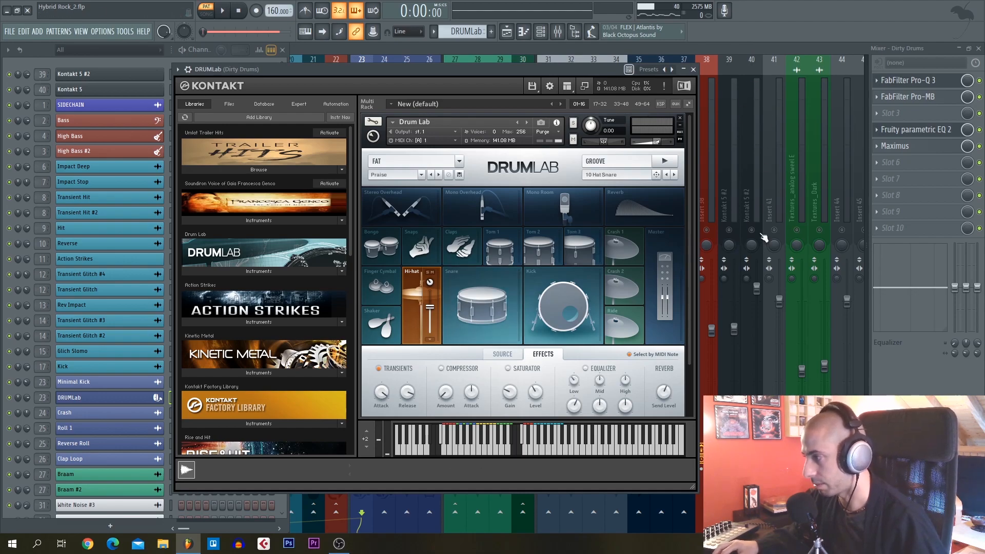
Open FabFilter Pro-Q 3 on the Dirty Drums track and select its EQ bands to examine the dynamic curve
click(923, 81)
drag(266, 108, 402, 113)
mouse_move(322, 213)
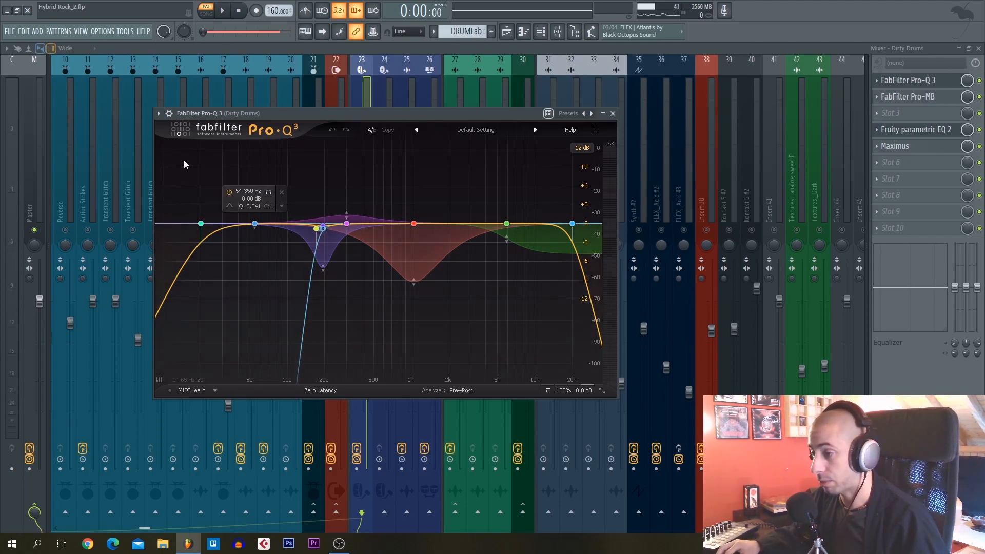
drag(176, 166, 581, 309)
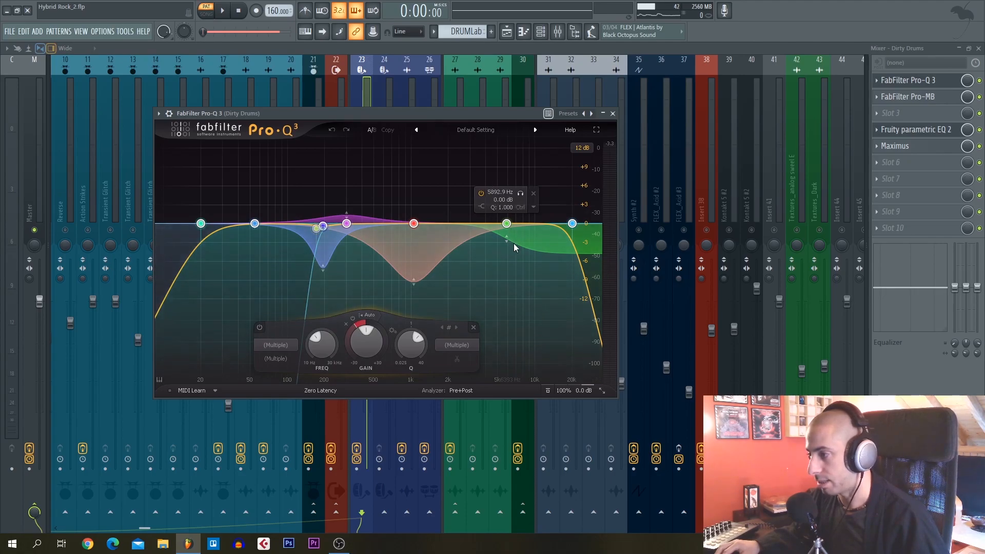
drag(567, 286, 195, 211)
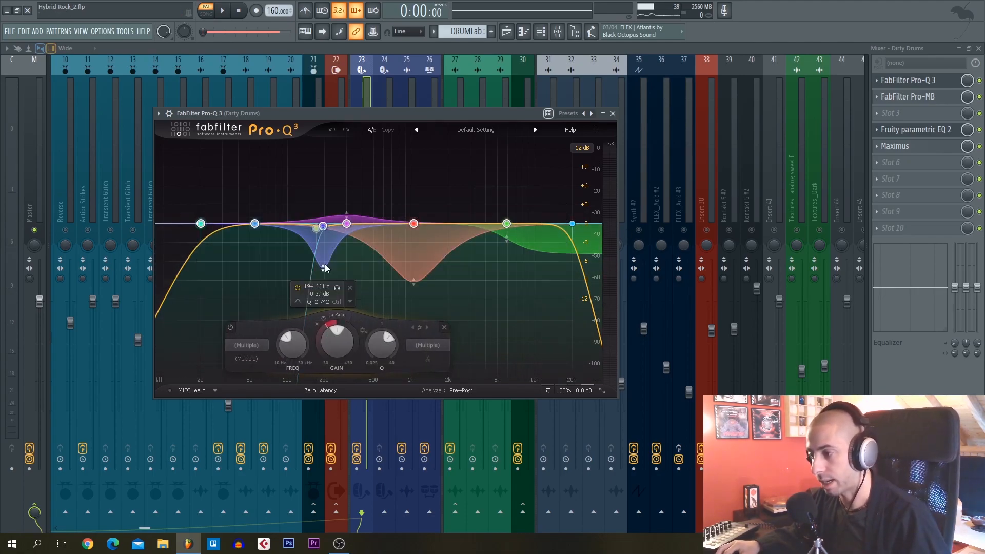
Play the drums while soloing the 194.66 Hz, 1049.4 Hz and 5892.9 Hz Pro-Q 3 bands in turn, then stop and reopen the equalizer
click(325, 264)
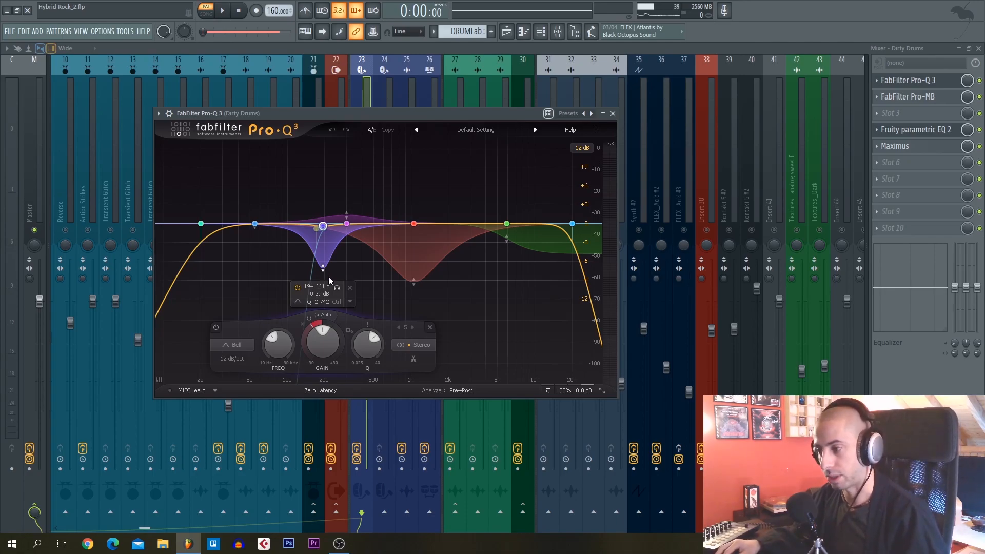
click(336, 288)
key(space)
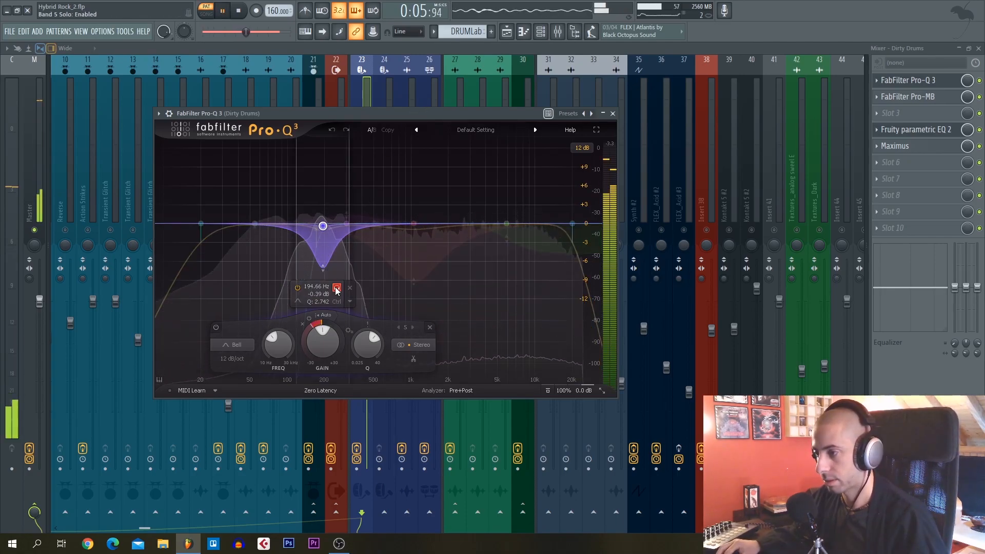
click(427, 193)
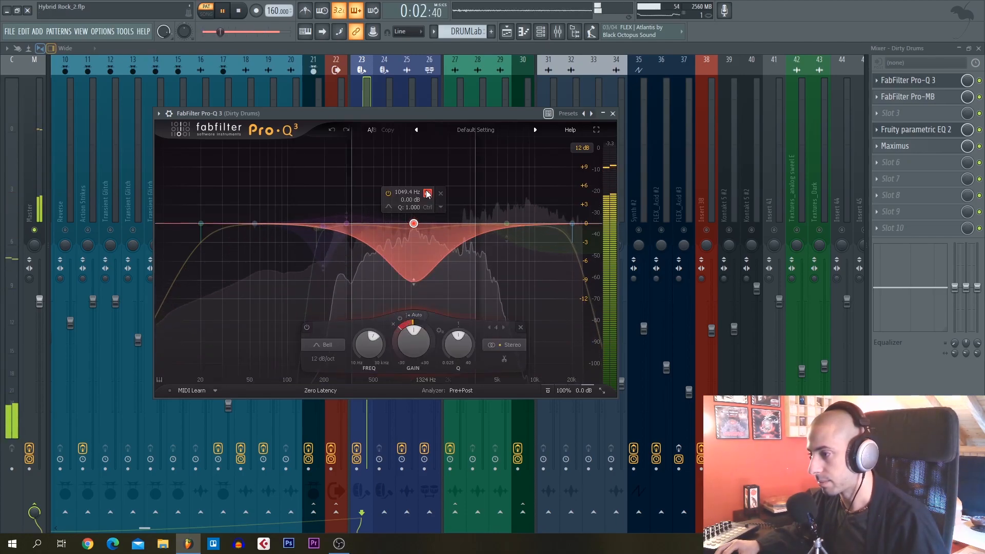
click(520, 193)
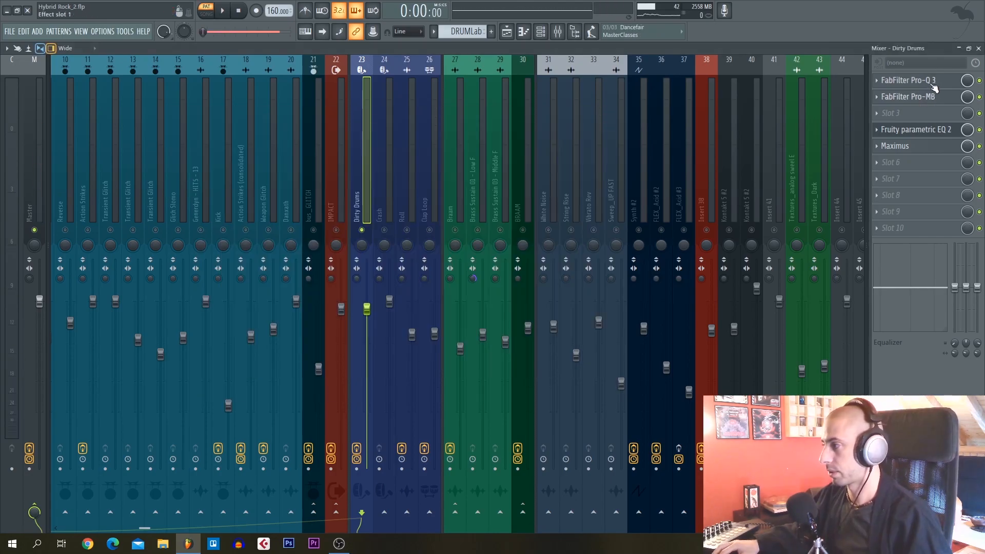
click(933, 83)
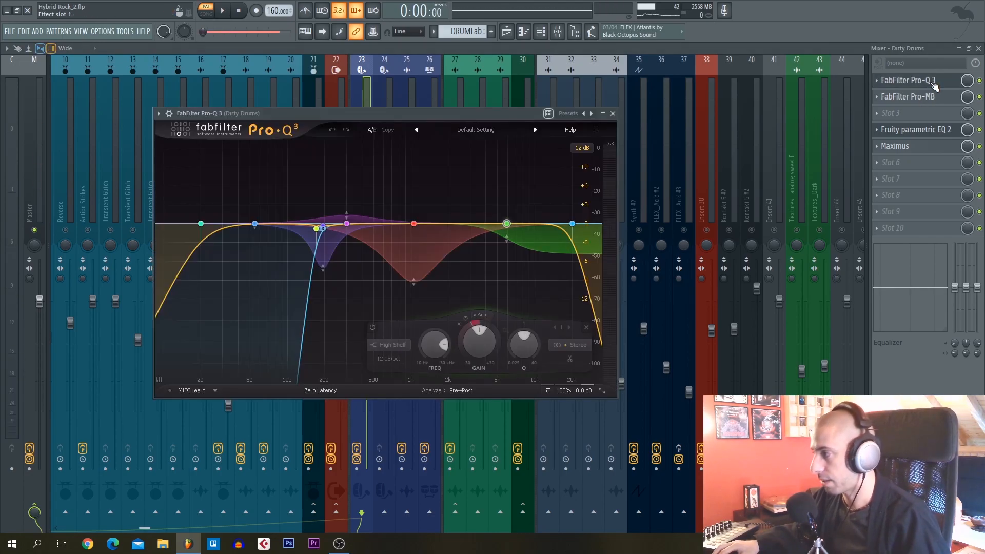
Open FabFilter Pro-MB on the Dirty Drums track and play the song section to examine its multiband compression
click(934, 97)
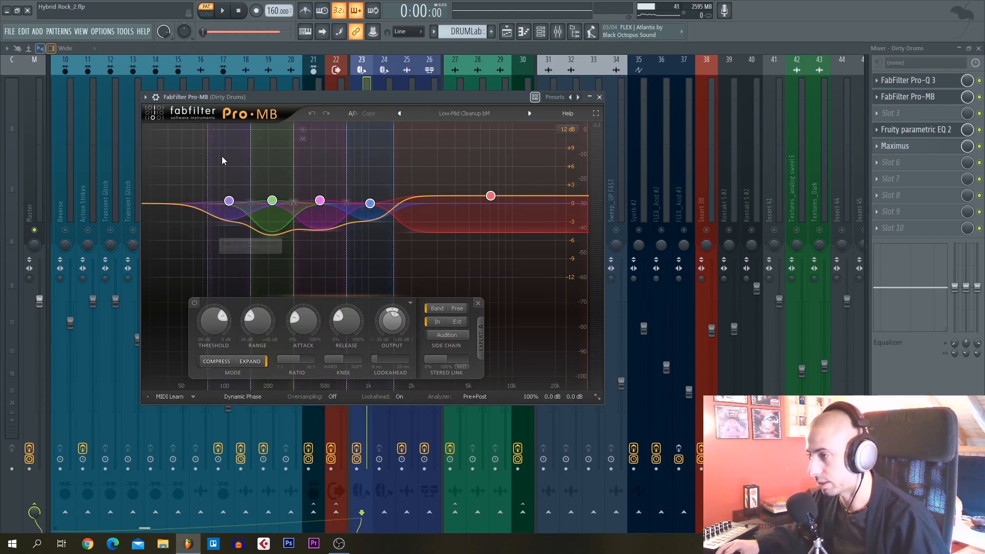
key(space)
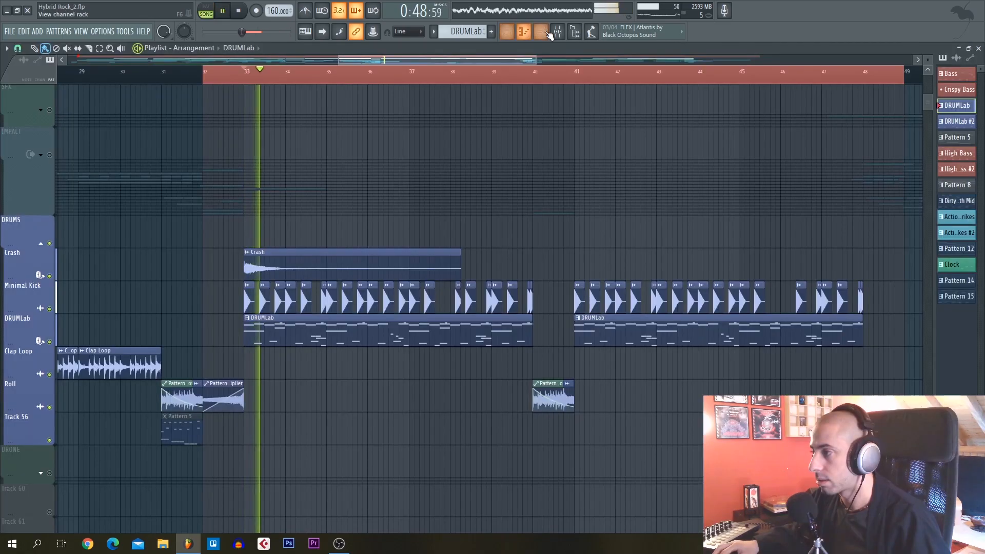
click(558, 31)
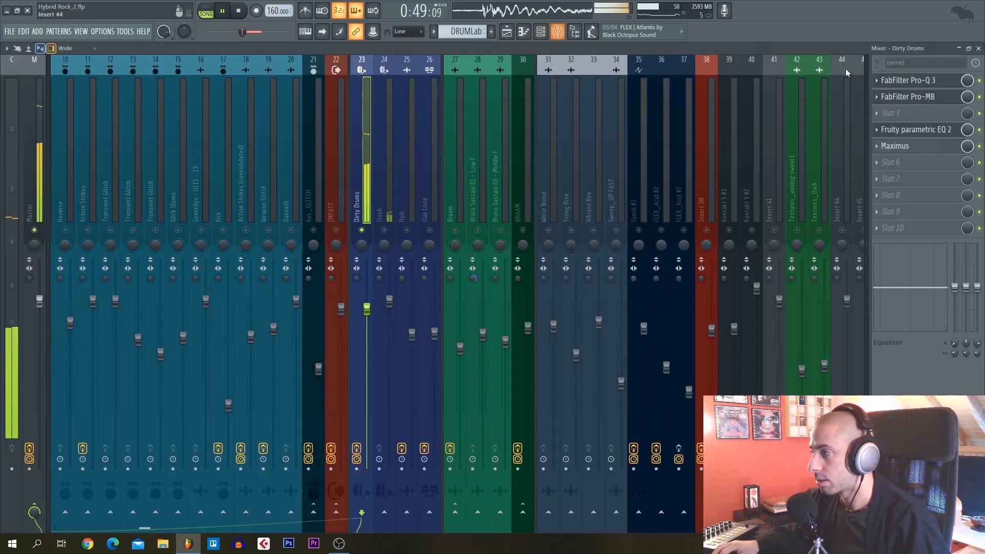
click(922, 97)
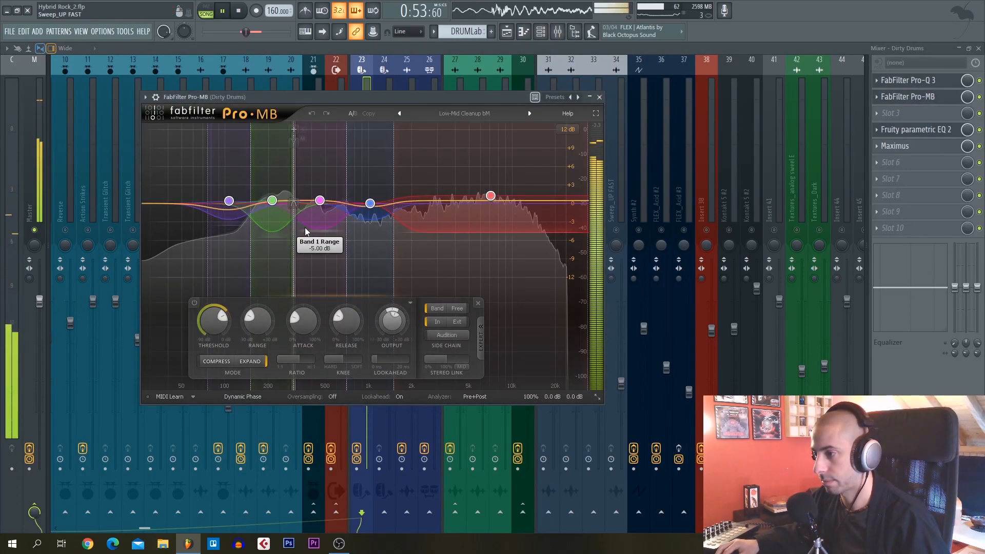
key(space)
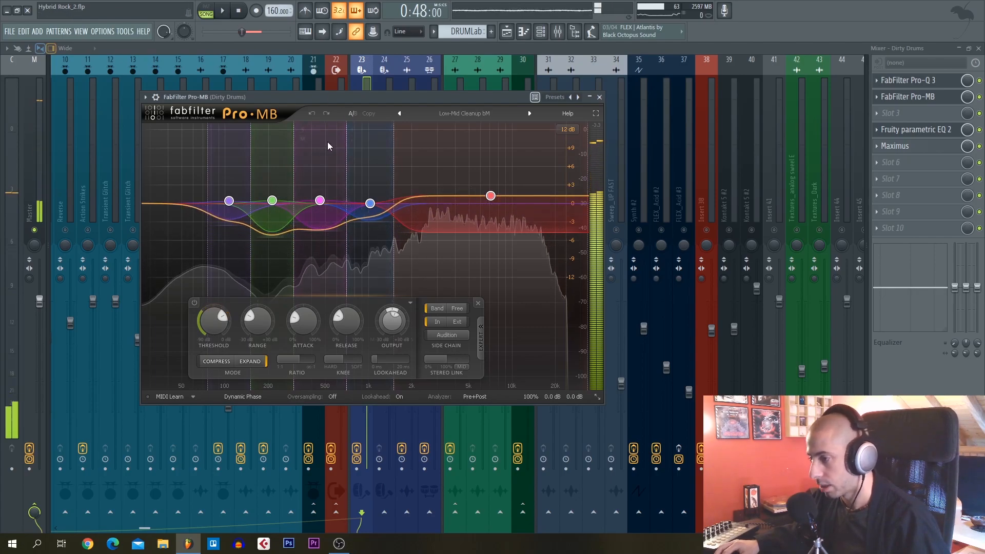
drag(426, 98, 464, 102)
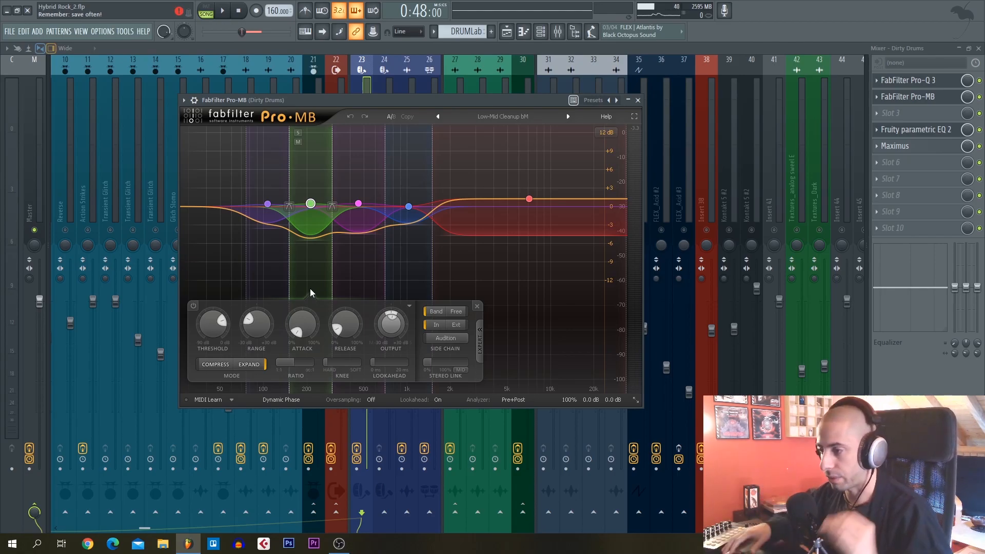
Open Fruity parametric EQ 2 on the Dirty Drums track, examine its bands, and close it
click(928, 132)
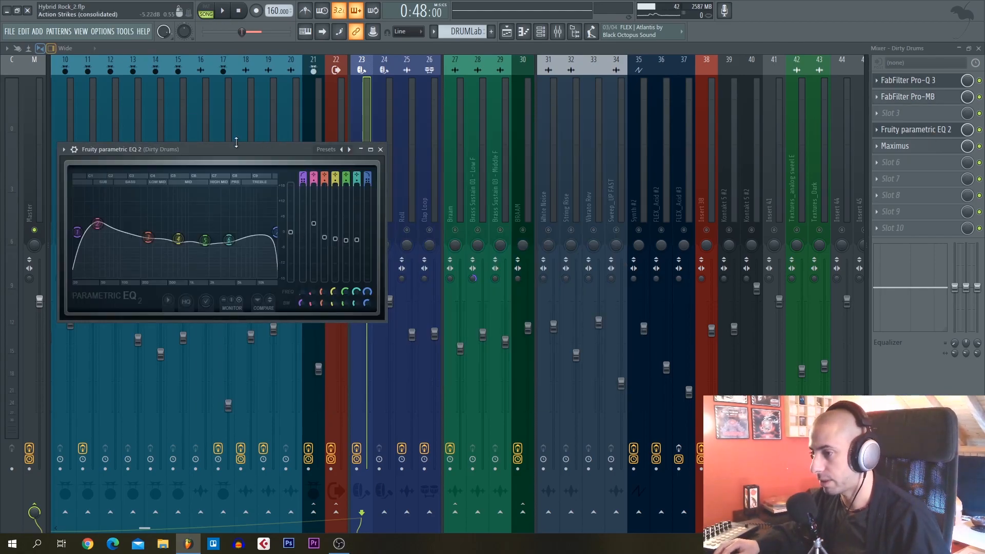
drag(116, 149, 218, 158)
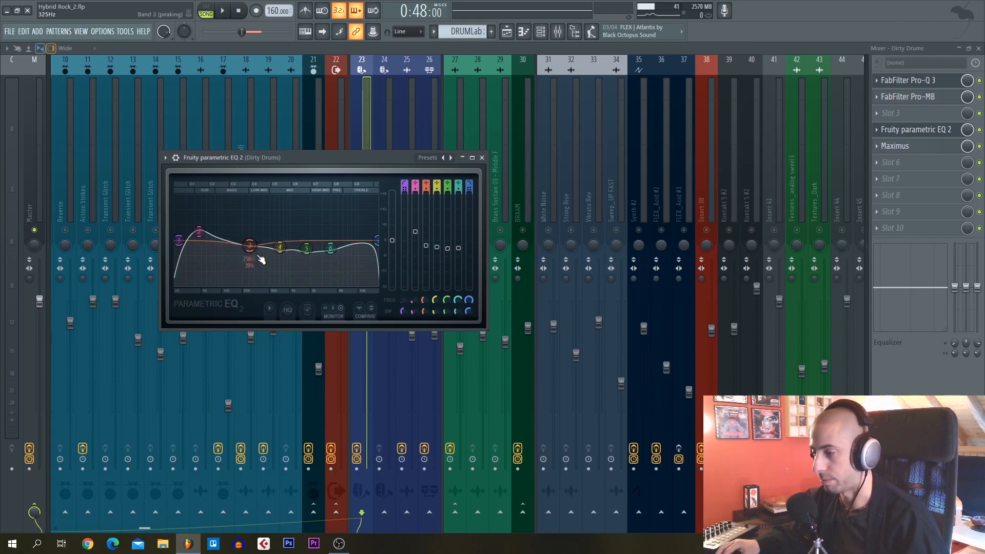
click(482, 158)
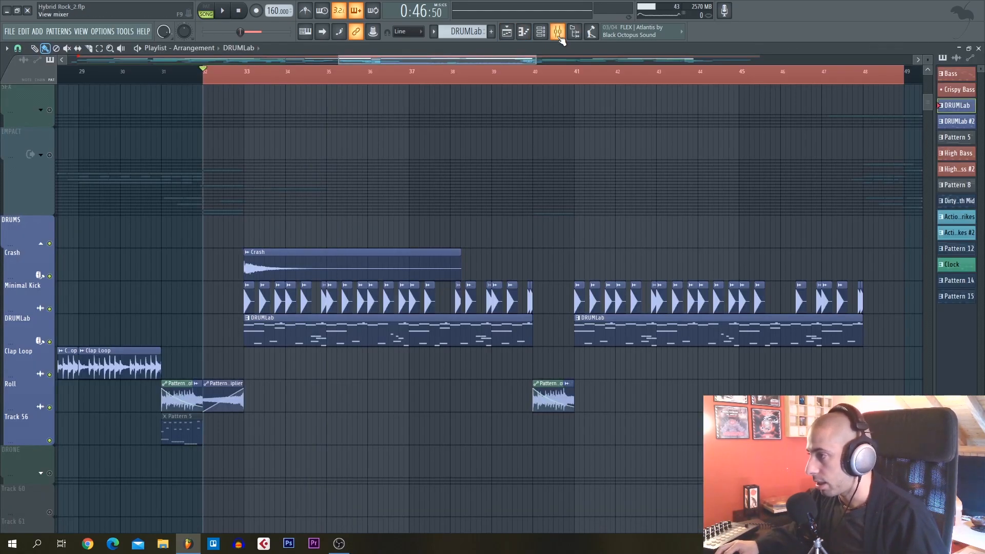
Return to the mixer and compare the effects and routing of the Dirty Drums and High Bass tracks
click(559, 36)
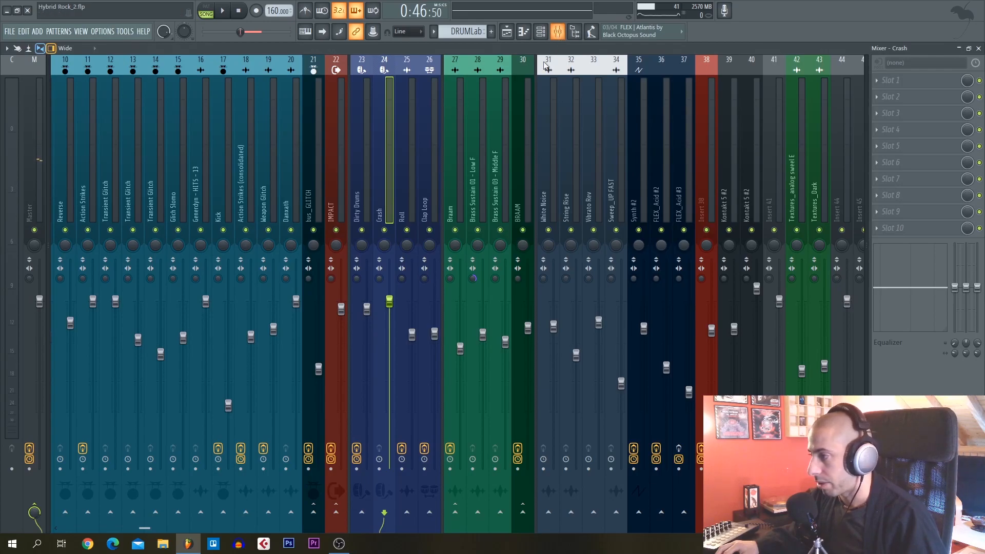
scroll(439, 152, up, 5)
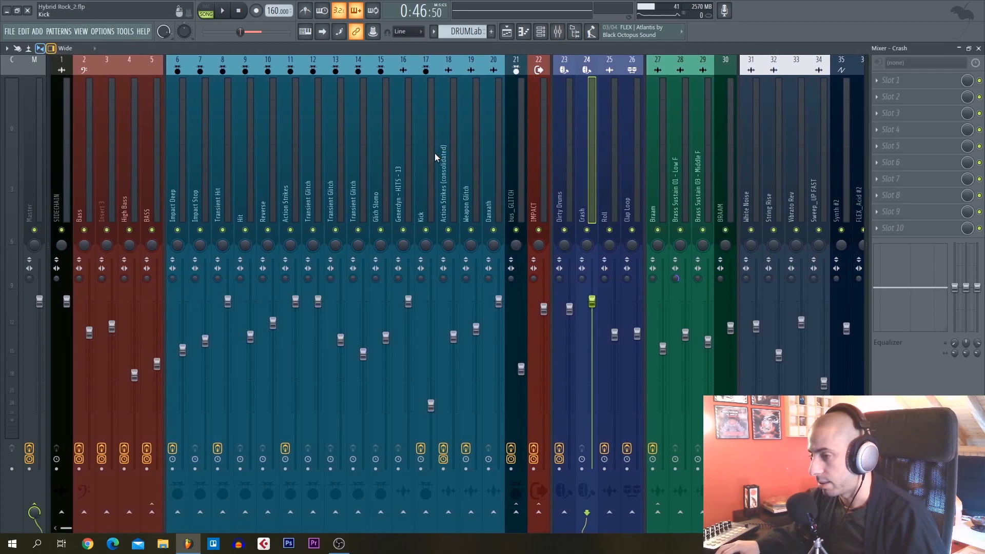
click(567, 182)
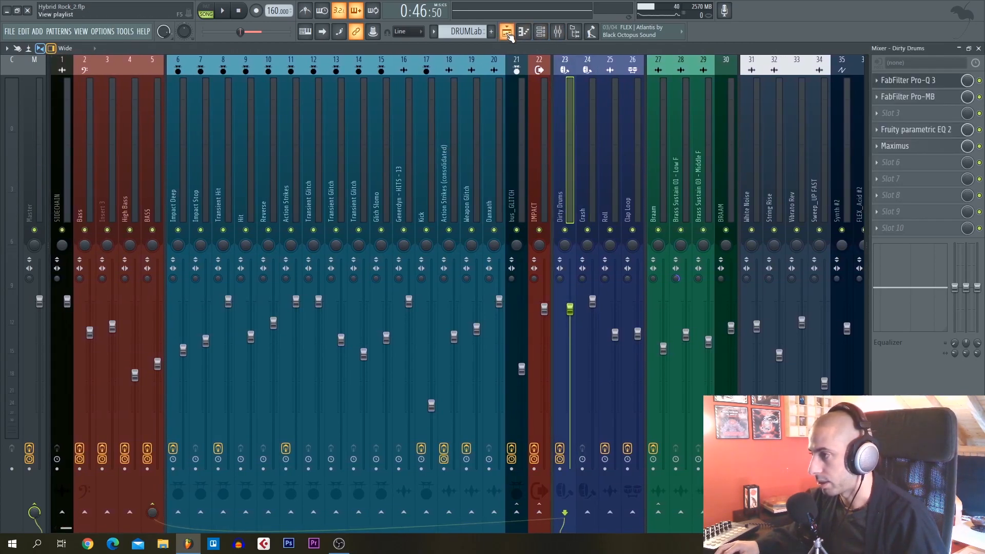
click(135, 164)
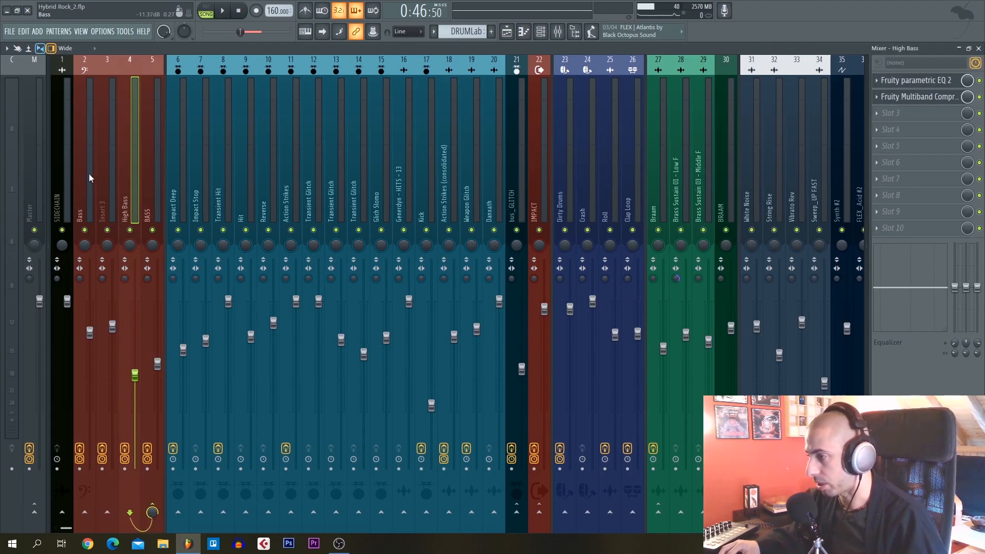
click(576, 177)
click(563, 180)
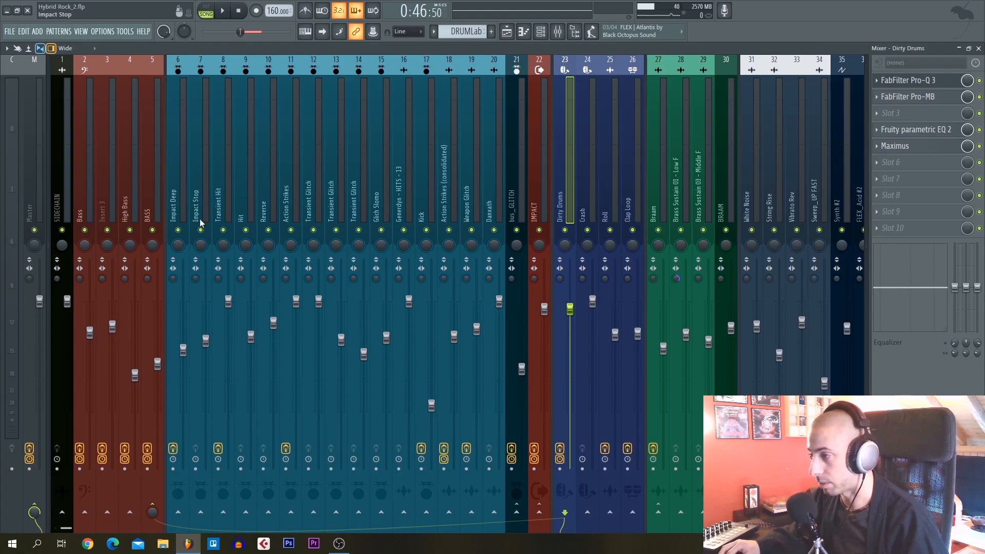
Solo the BASS bus together with Dirty Drums and play the drum section while viewing the playlist and mixer
right_click(152, 231)
key(space)
click(506, 31)
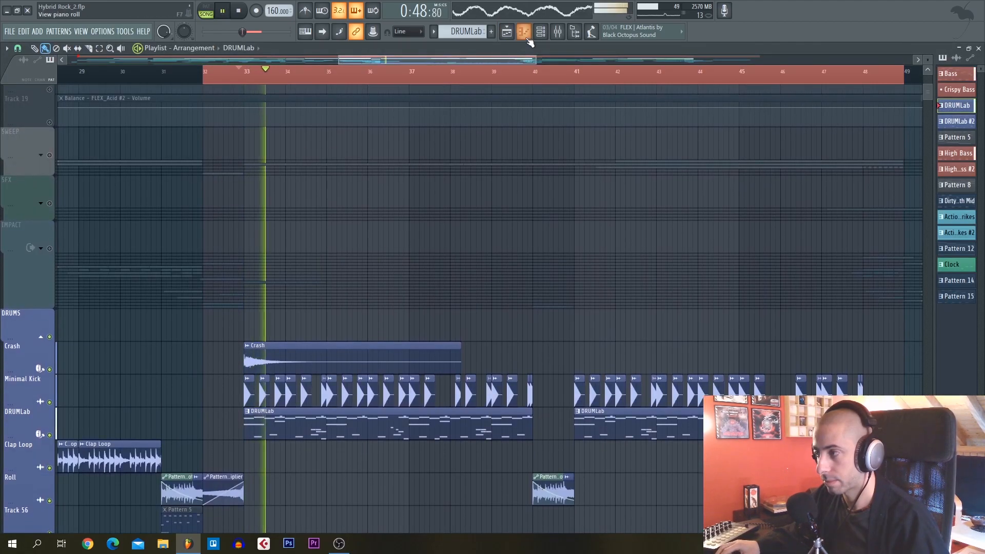
click(524, 32)
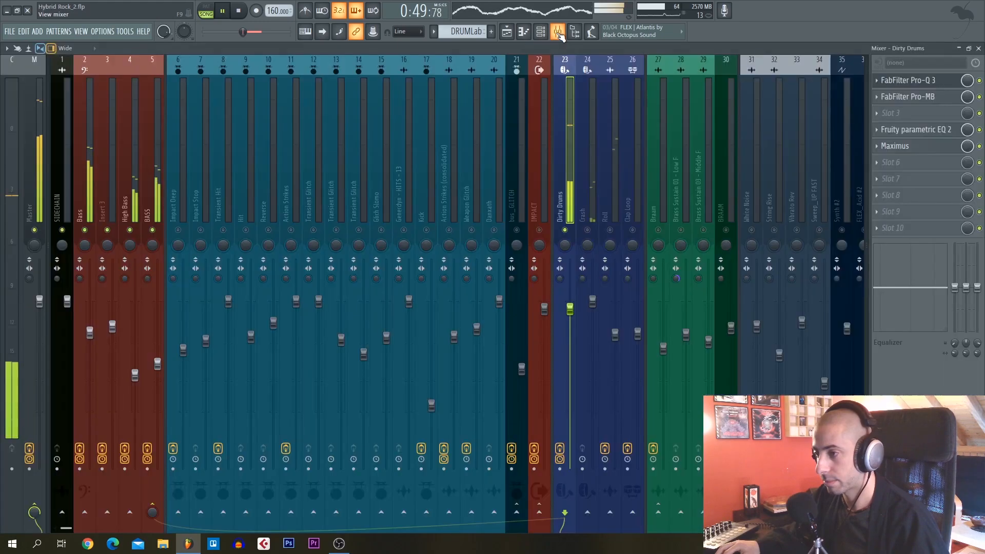
Open FabFilter Pro-MB on the BASS track, stop playback, and display the low band's compression and side chain settings
click(151, 192)
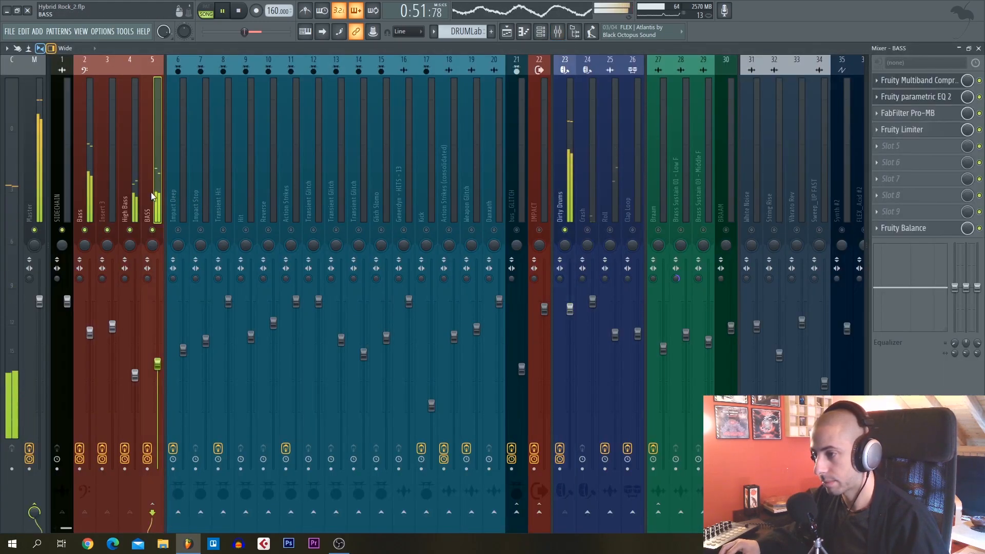
click(908, 113)
key(space)
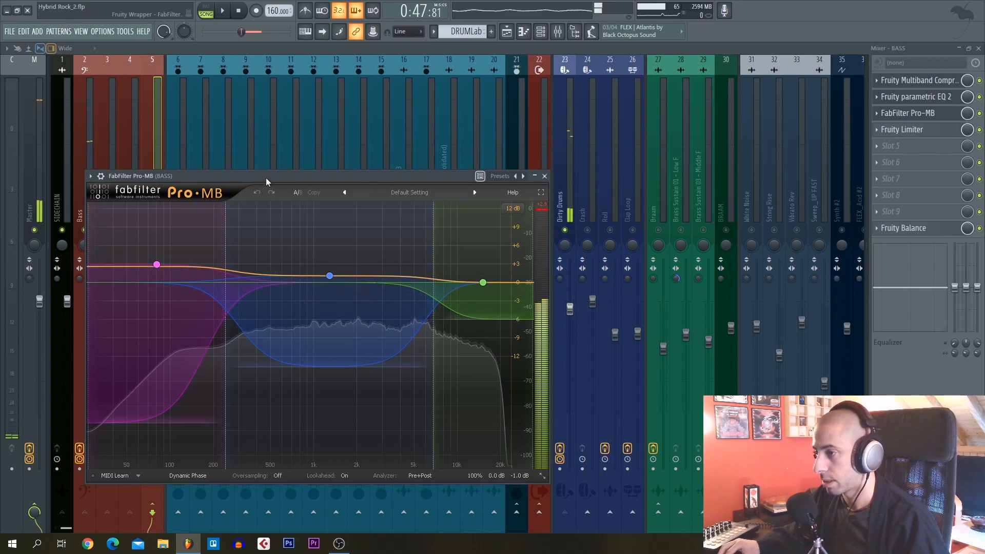
drag(266, 180, 441, 170)
drag(307, 166, 293, 117)
click(308, 326)
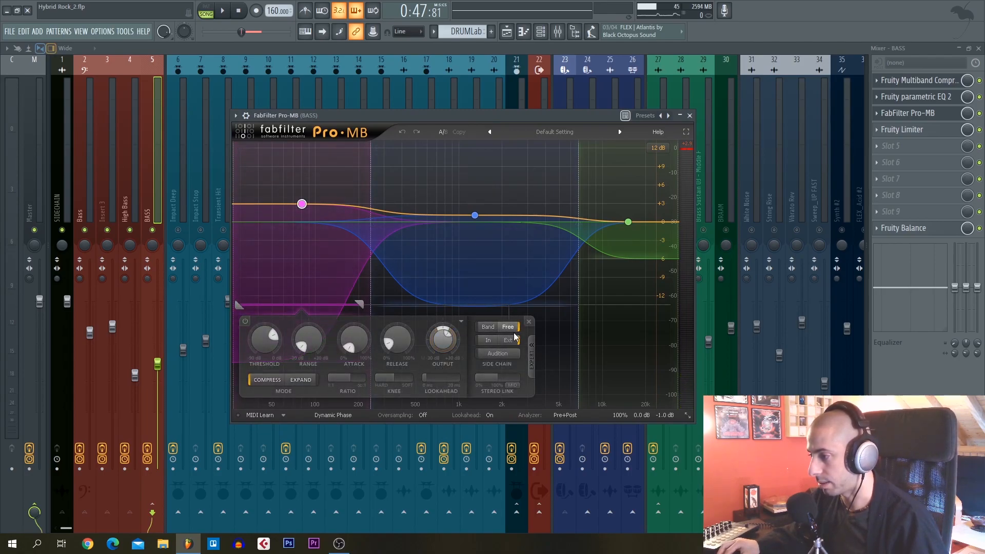
Review the available Stereo Side Chain sources, including Dirty Drums, in the BASS Pro-MB's processing settings, then close the plugin
click(248, 116)
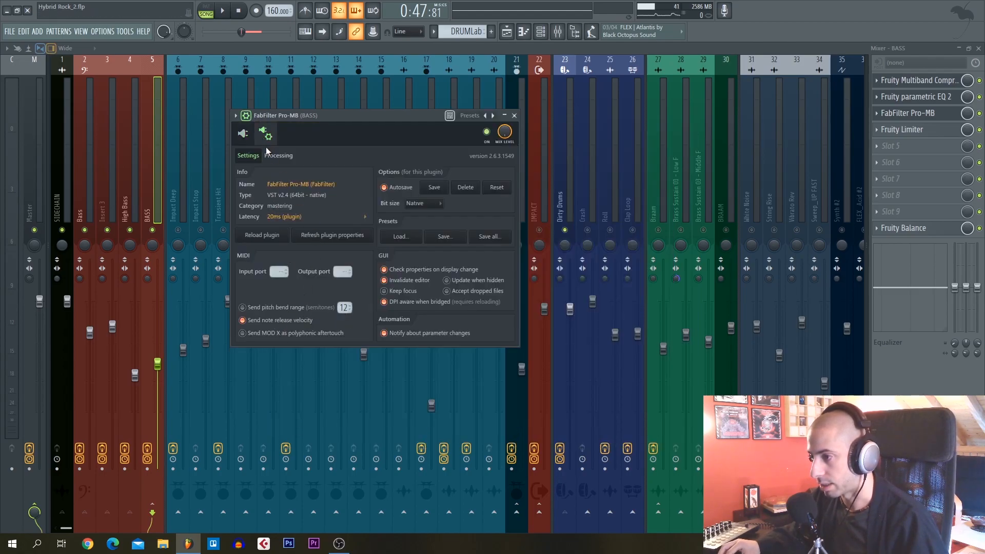
click(278, 155)
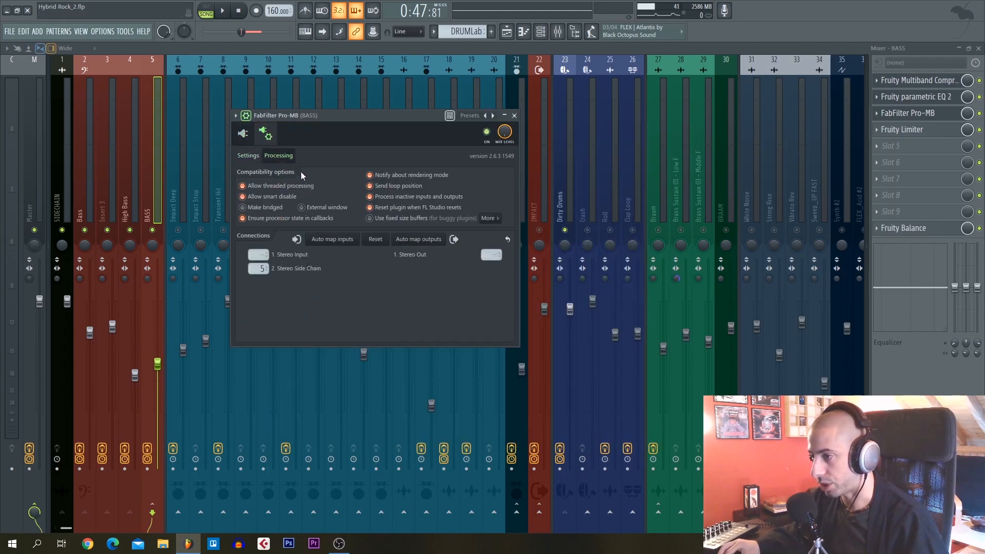
click(258, 270)
click(288, 328)
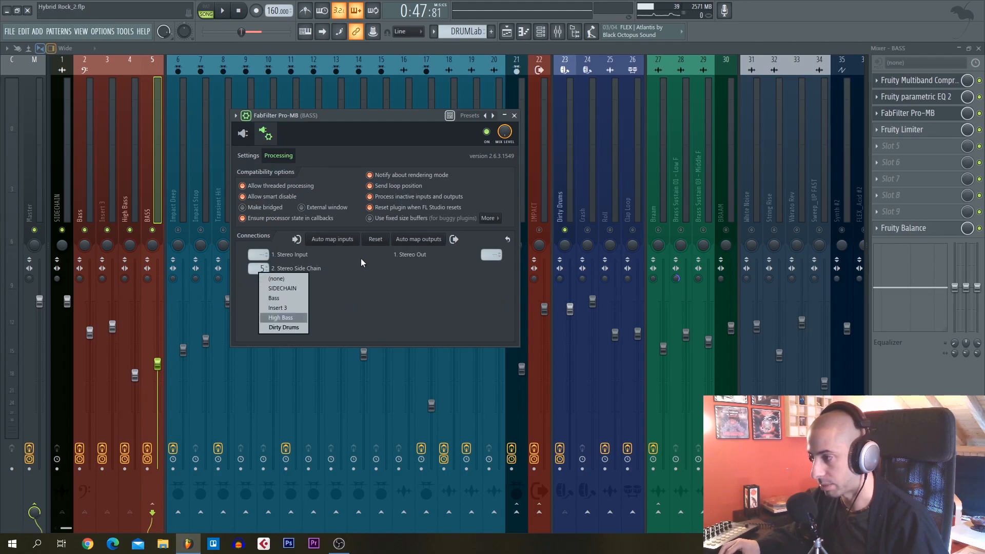
click(514, 116)
Check the Dirty Drums mixer track, then return to BASS and bring its FabFilter Pro-MB band display into clear view
click(563, 170)
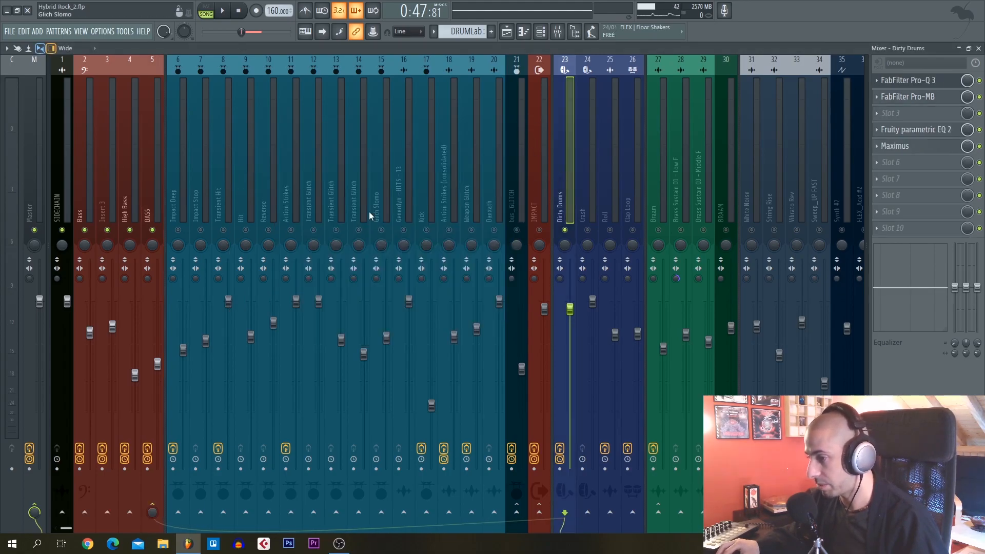
click(153, 201)
click(245, 116)
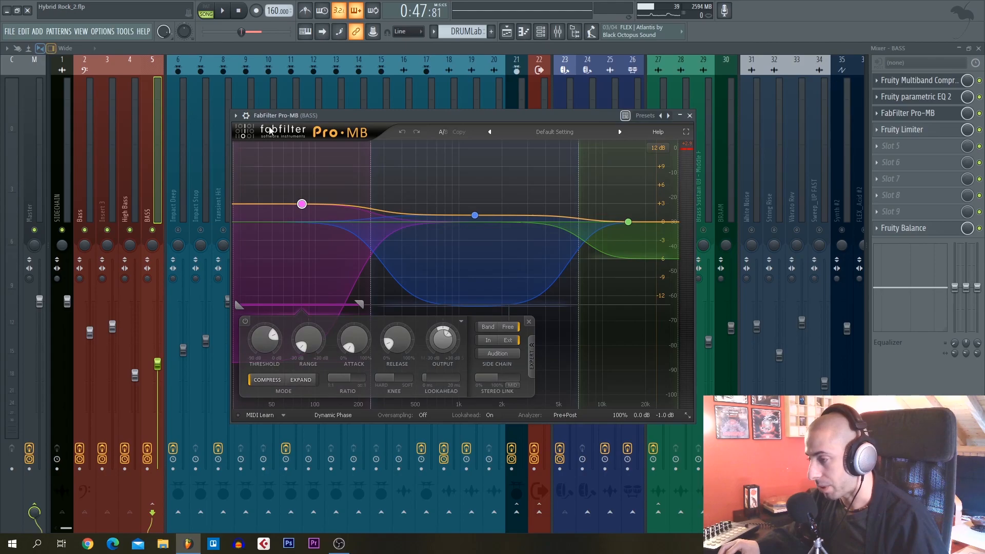
drag(377, 118, 346, 194)
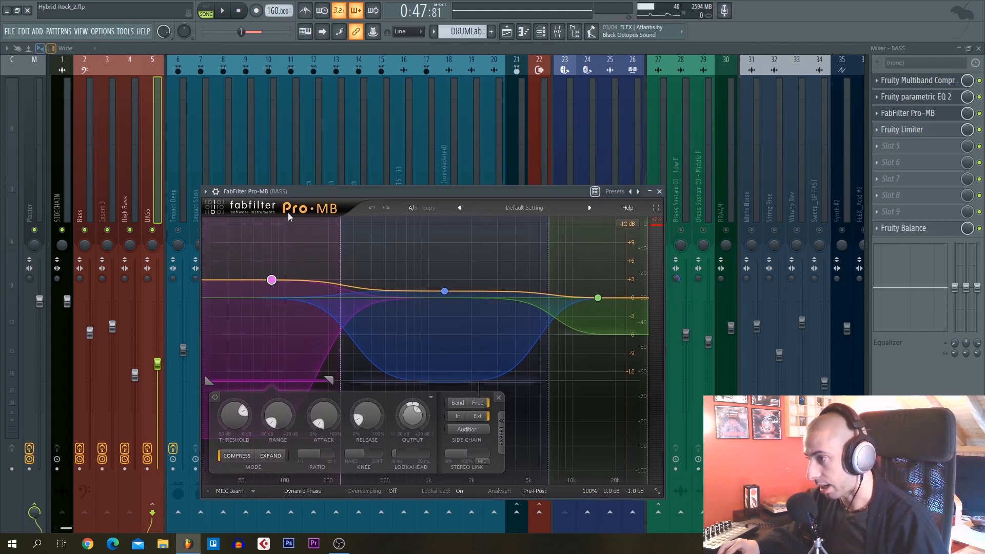
drag(493, 186, 492, 63)
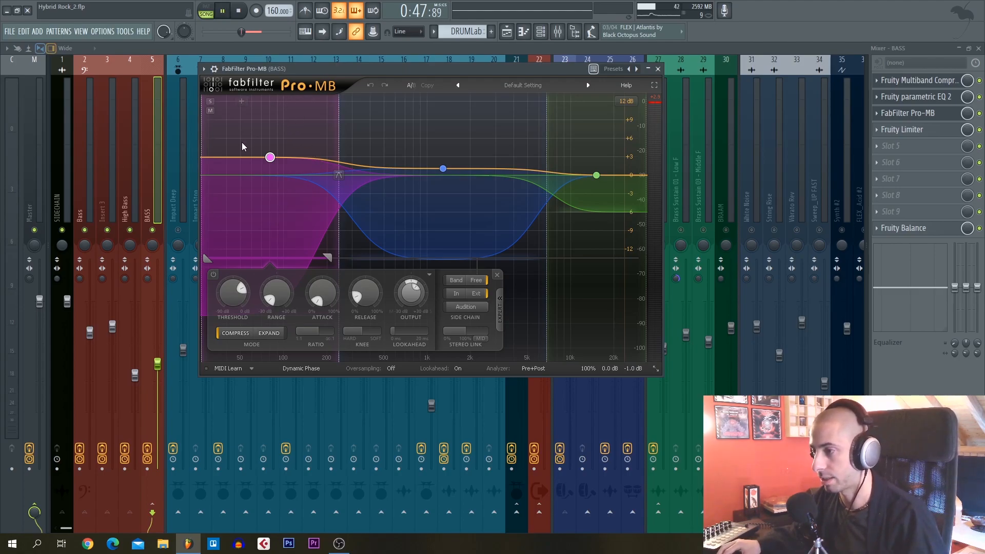
Play the soloed bass and drums while watching Pro-MB's low band react, select the middle band, stop playback and close the plugin
key(space)
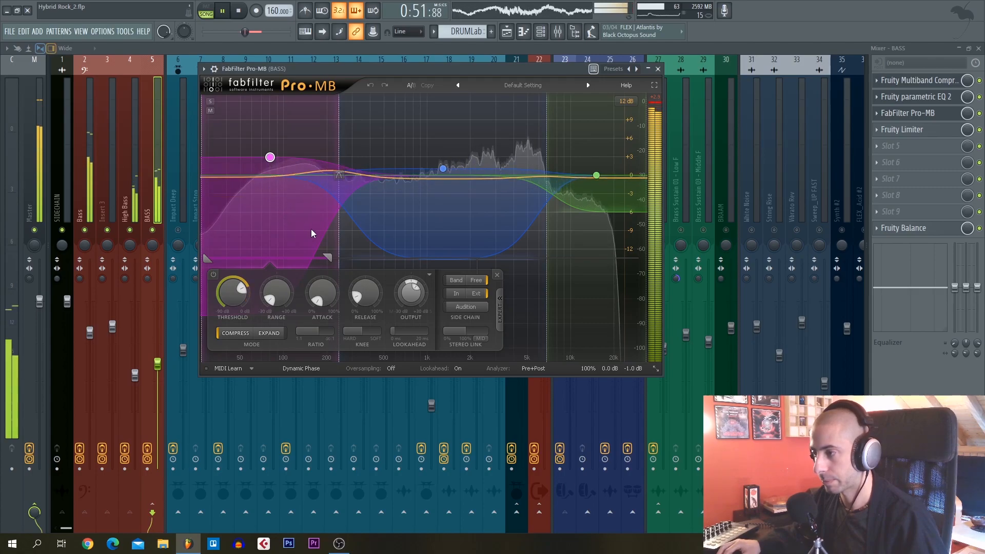
click(468, 236)
key(space)
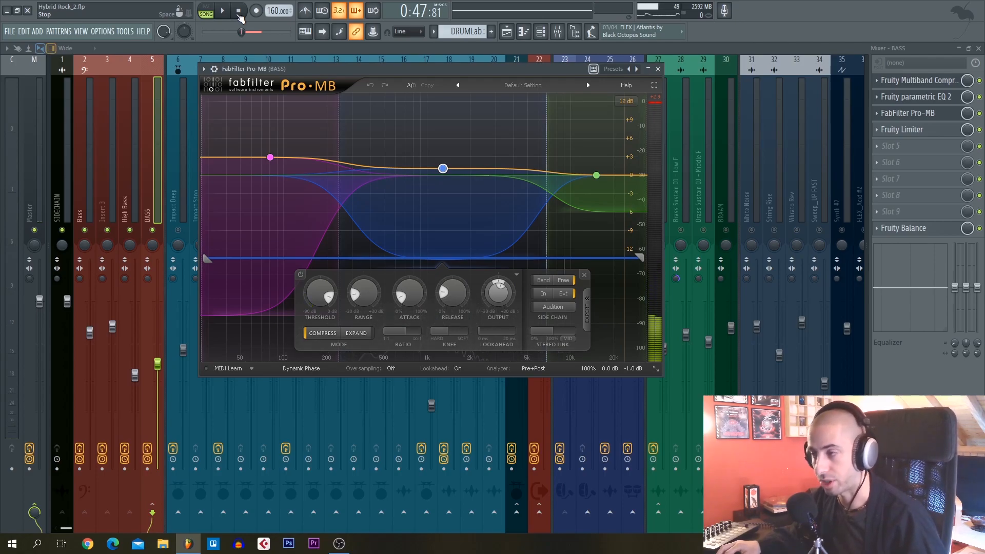
click(659, 69)
Open Fruity Limiter on the BASS track, review its compressor and sidechain settings, and close it
click(883, 133)
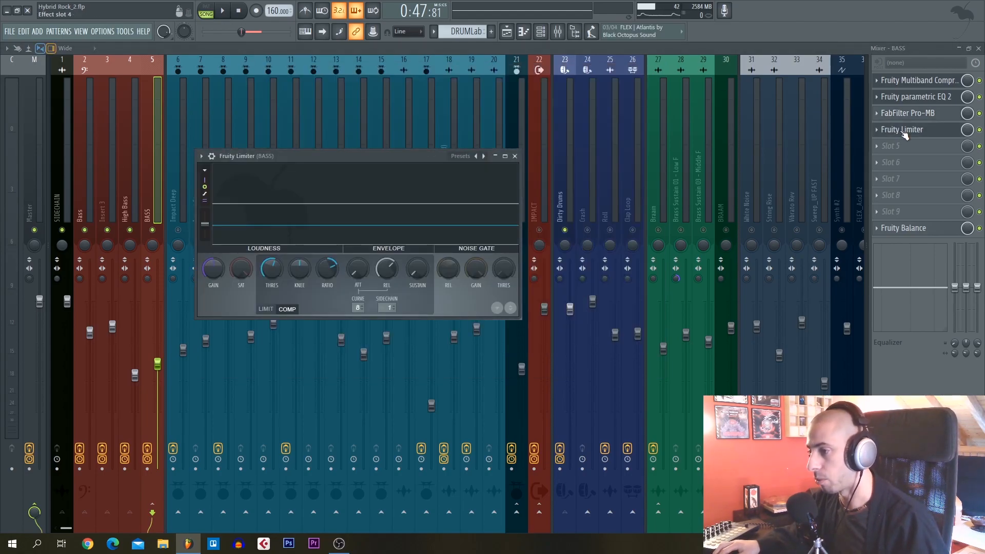
drag(303, 155, 382, 125)
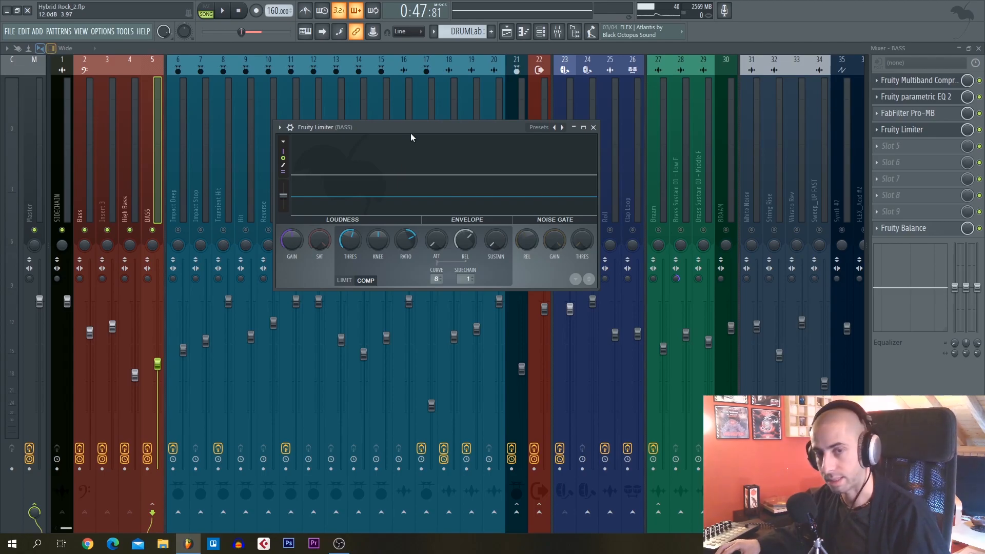
click(593, 127)
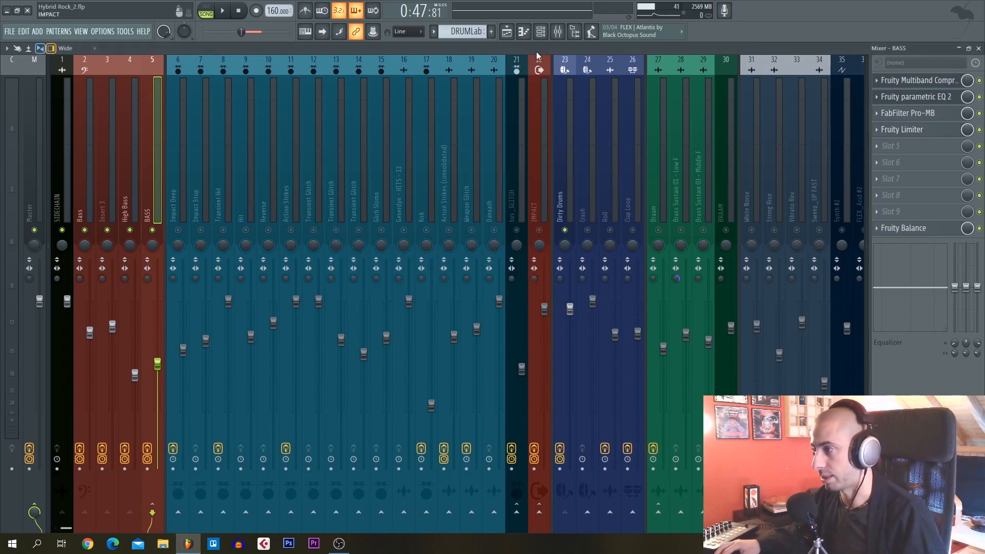
View the IMPACT clips in the playlist, then select the mixer tracks from Impact Deep through the glitch bus
click(506, 31)
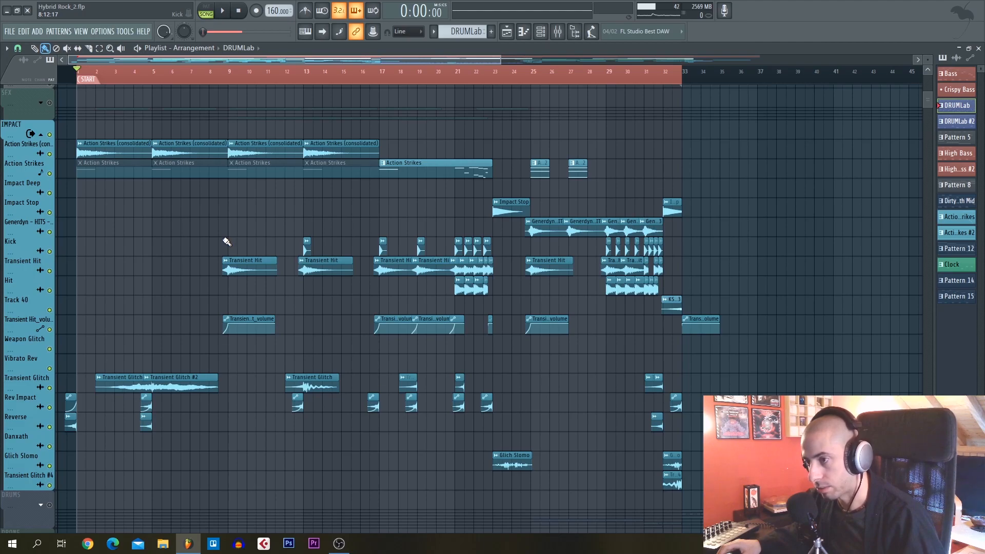
click(558, 31)
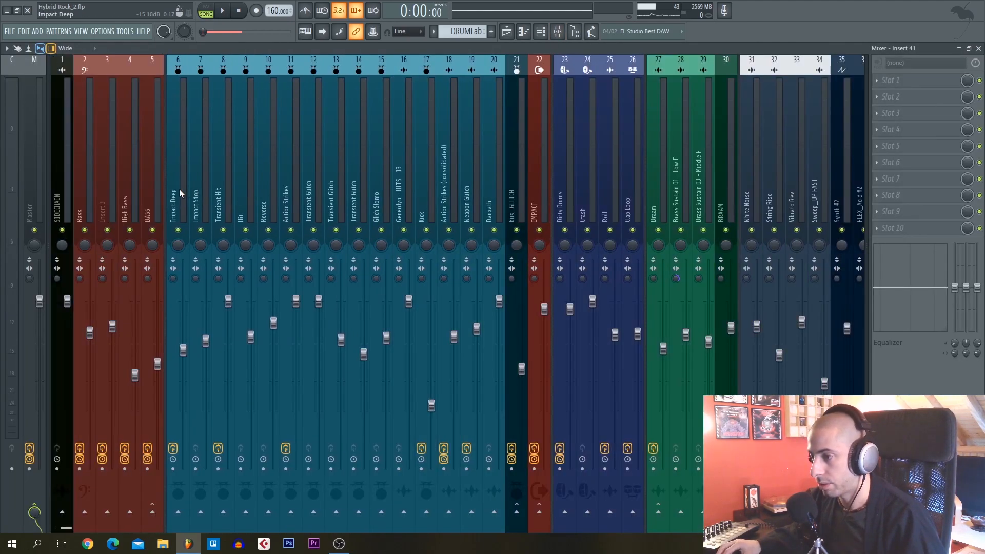
click(243, 194)
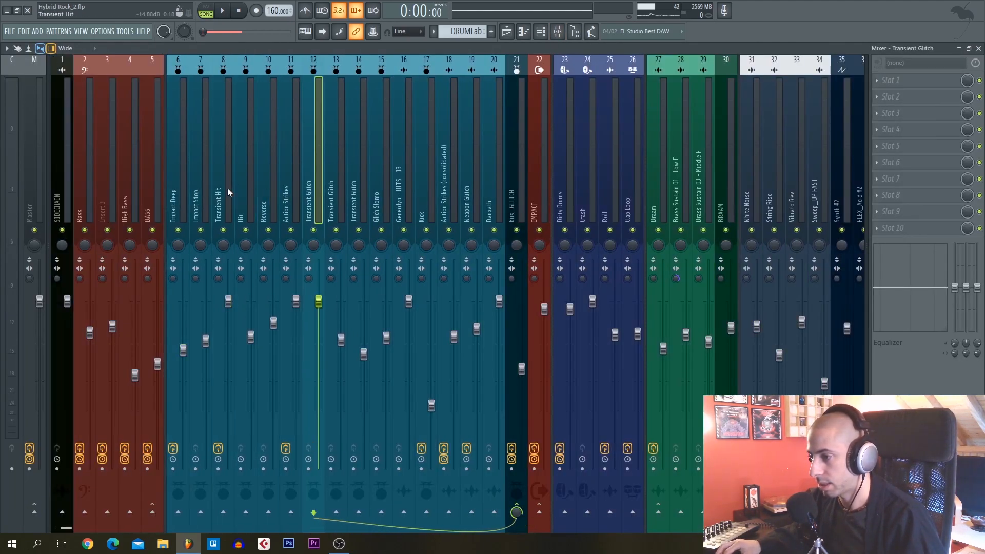
drag(180, 196, 511, 194)
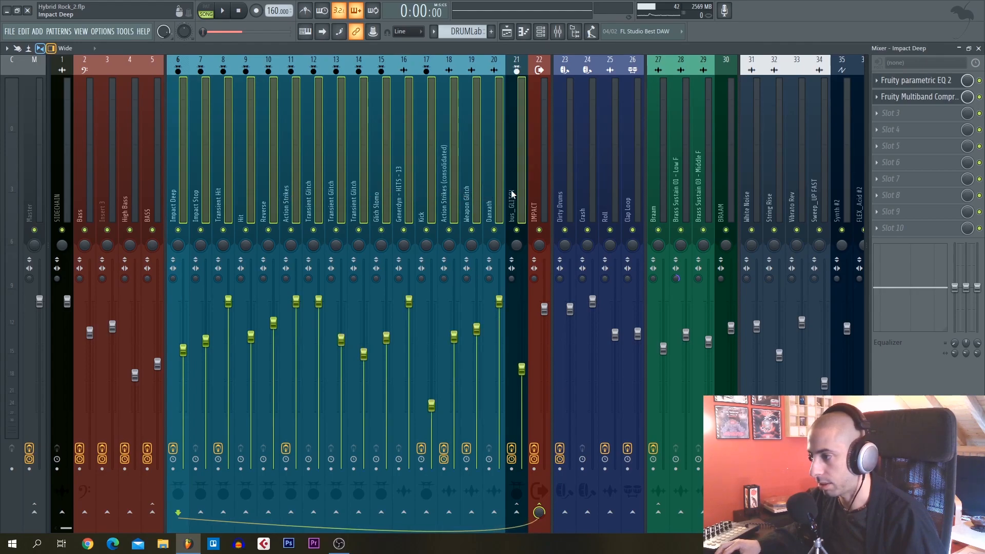
Return to the playlist and play the IMPACT group on its own through the first section
key(F9)
key(space)
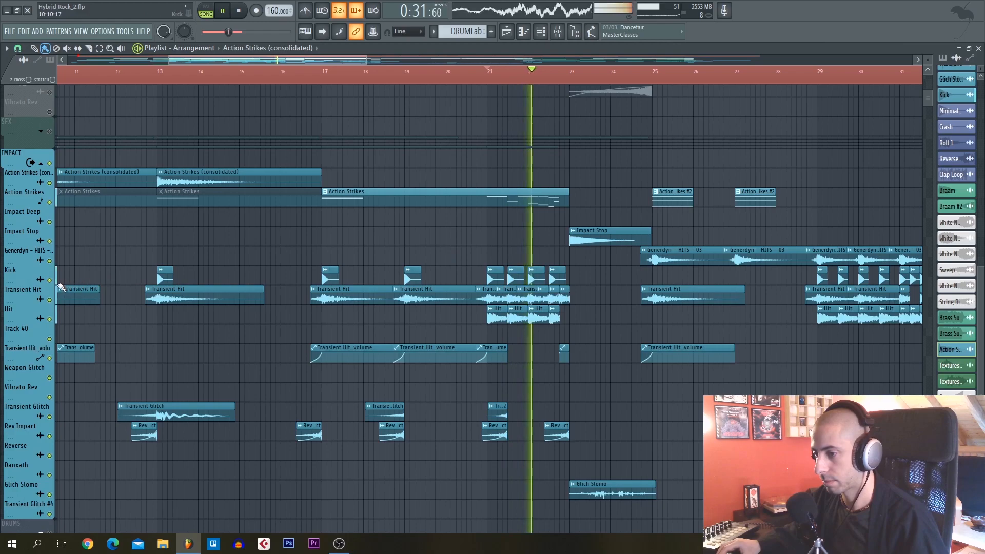
drag(147, 281, 382, 270)
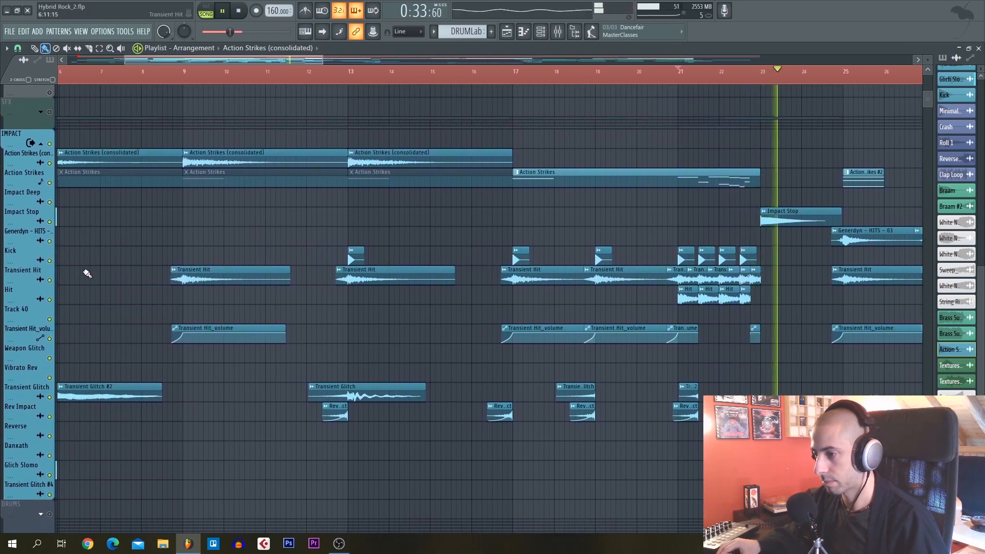
Audition the Transient Hit, Rev Impact and Hit tracks in isolation, then re-enable all the IMPACT tracks
click(46, 270)
click(178, 78)
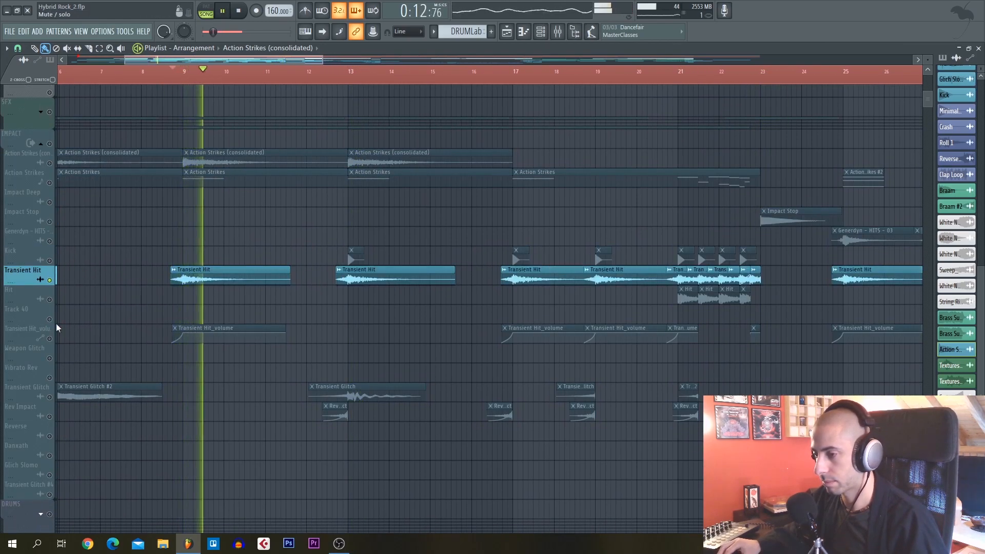
right_click(50, 183)
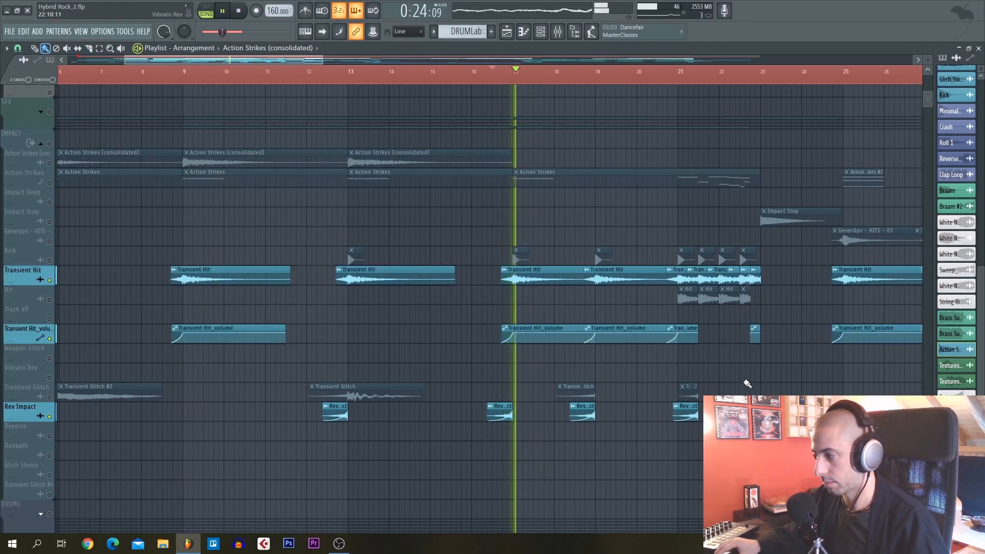
scroll(537, 266, down, 3)
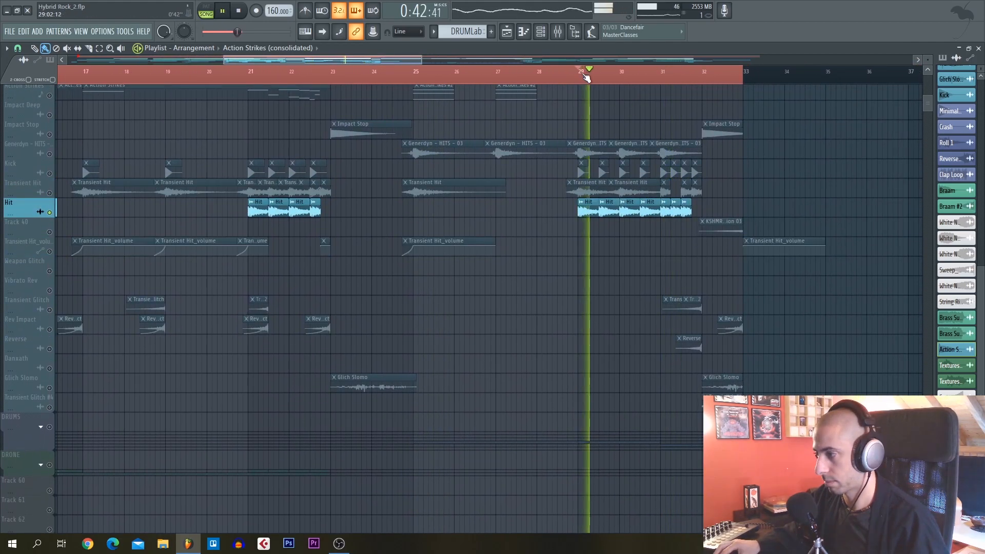
right_click(51, 155)
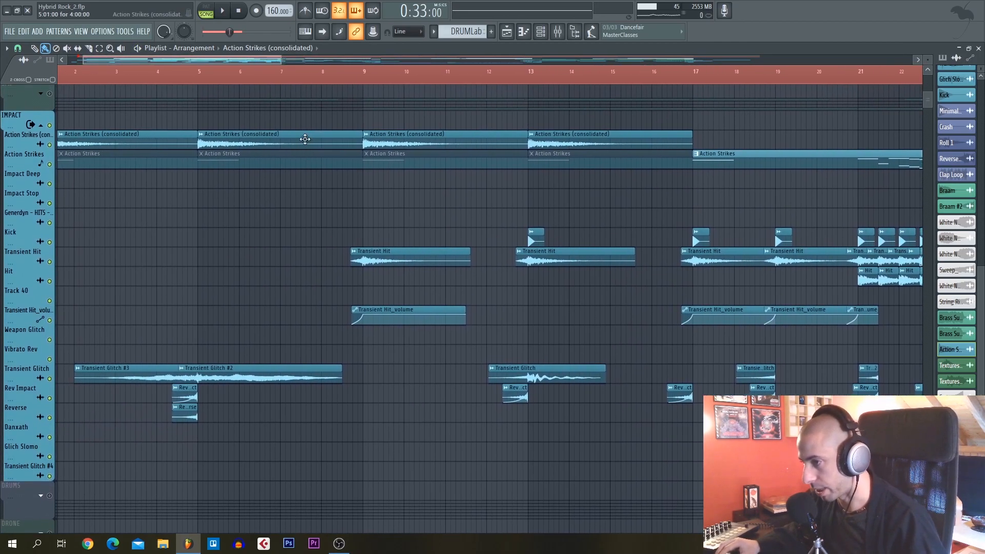
Play the full IMPACT group while viewing its clips across the arrangement, then stop and return to the song start
scroll(497, 108, down, 4)
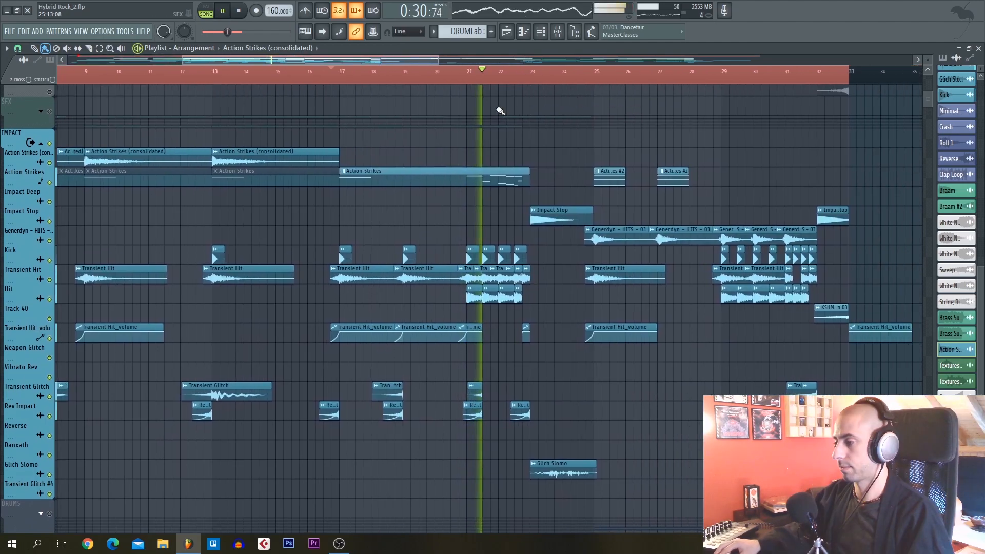
scroll(492, 112, down, 3)
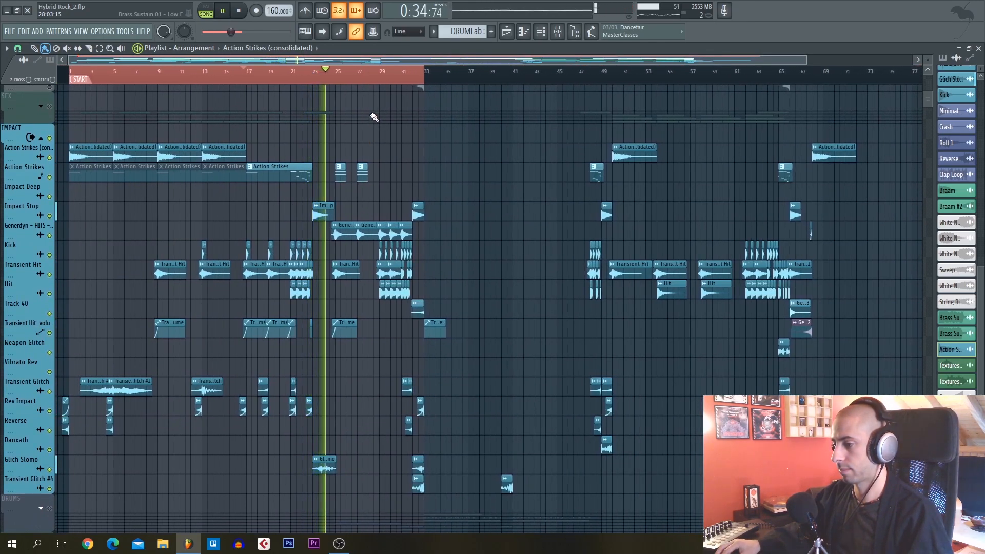
key(space)
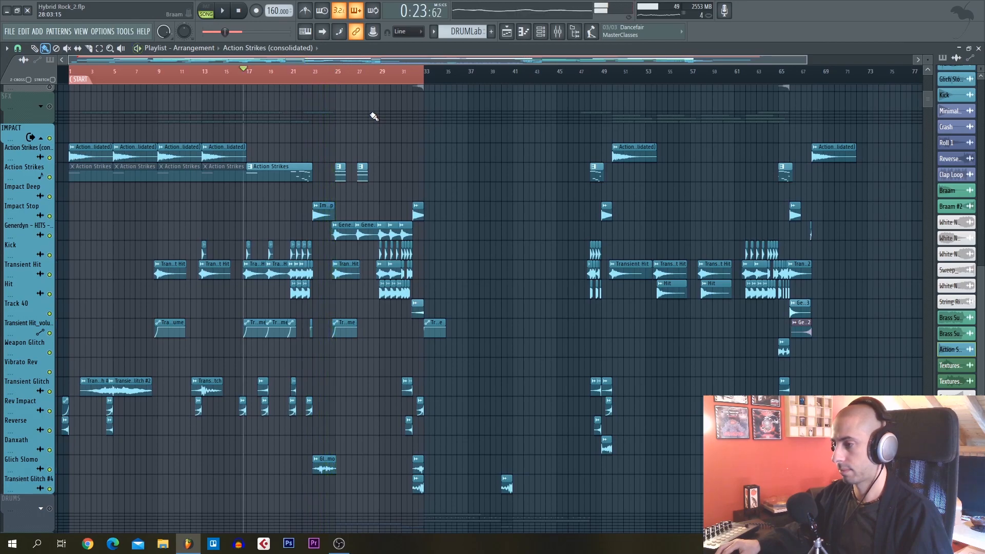
click(239, 9)
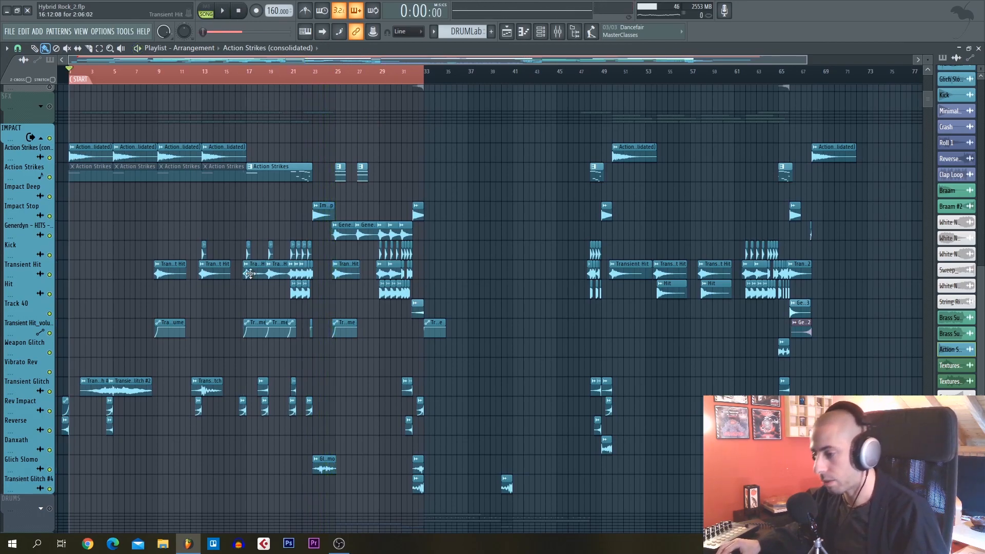
Open the Transient Glitch #2 clip's sample settings to inspect its waveform and time stretching, then close them
scroll(210, 285, up, 5)
drag(241, 289, 416, 331)
scroll(398, 358, down, 2)
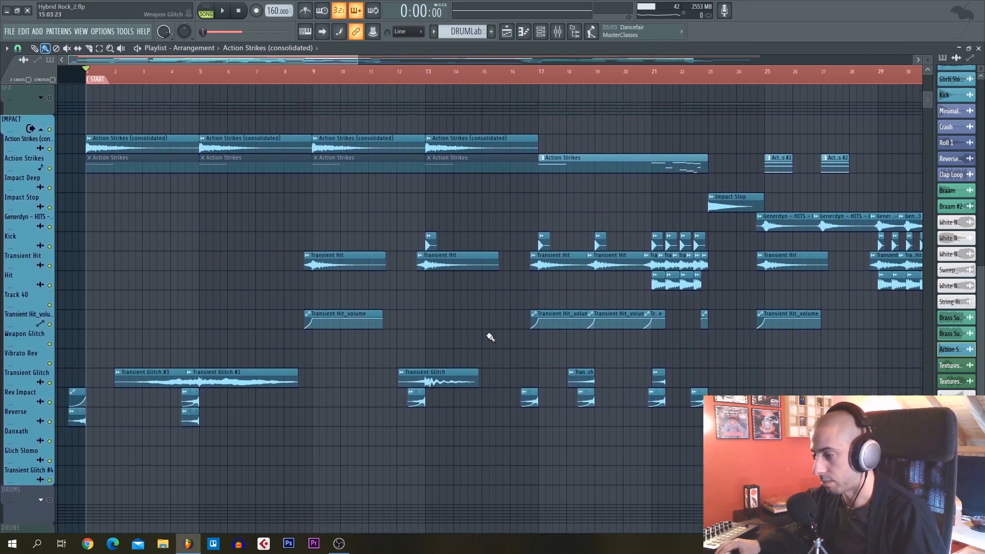
double_click(239, 376)
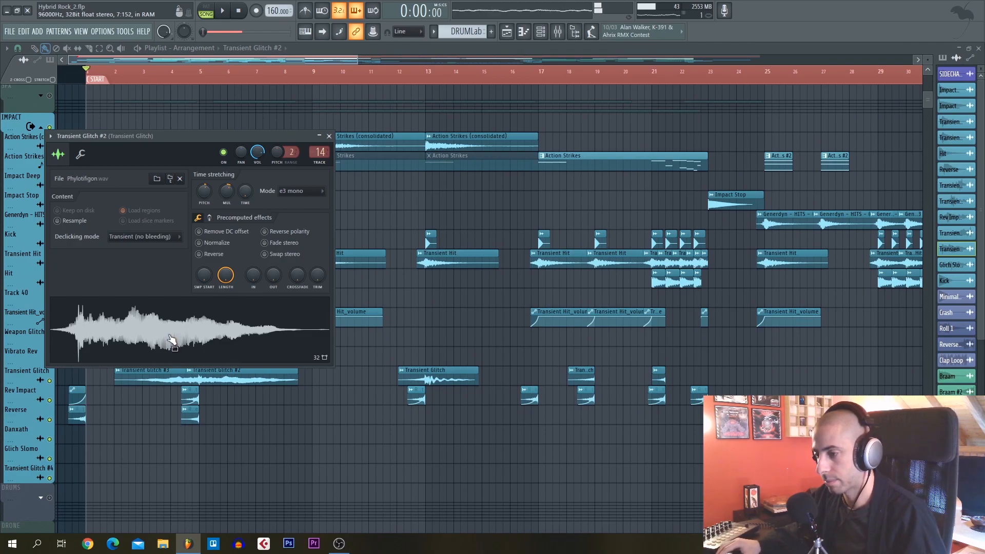
key(Escape)
Inspect and preview the Glich Slomo and Transient Glitch samples in their channel settings, then close the settings
click(734, 456)
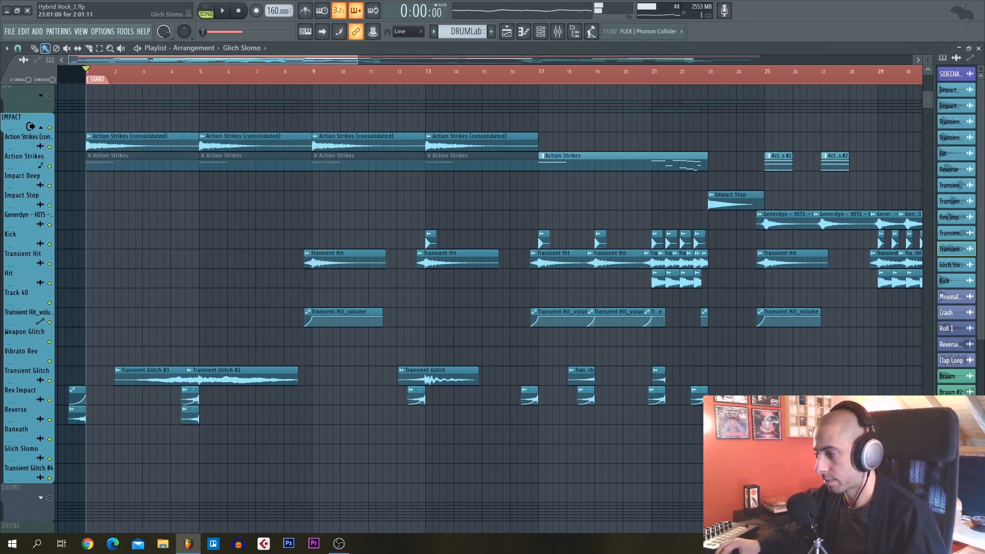
double_click(733, 456)
click(230, 368)
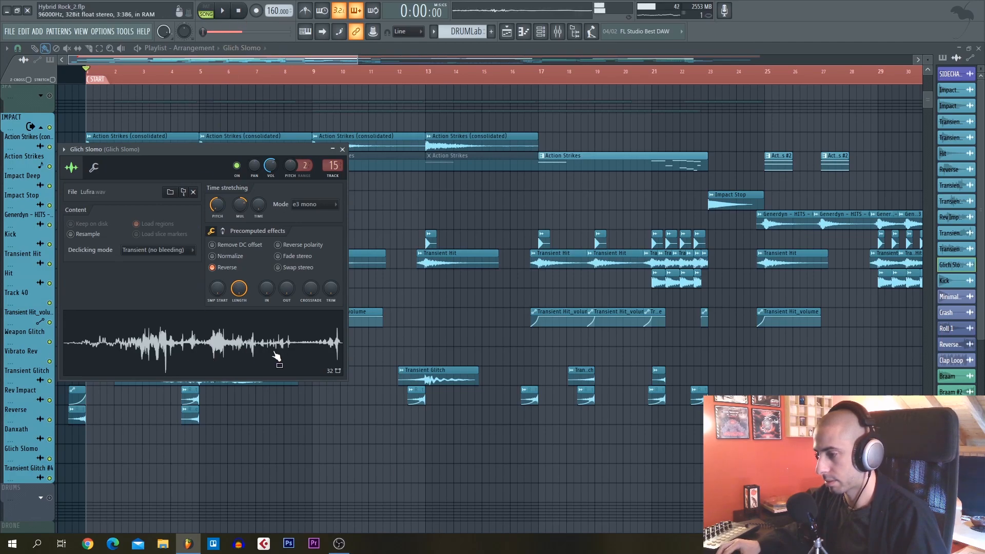
double_click(443, 378)
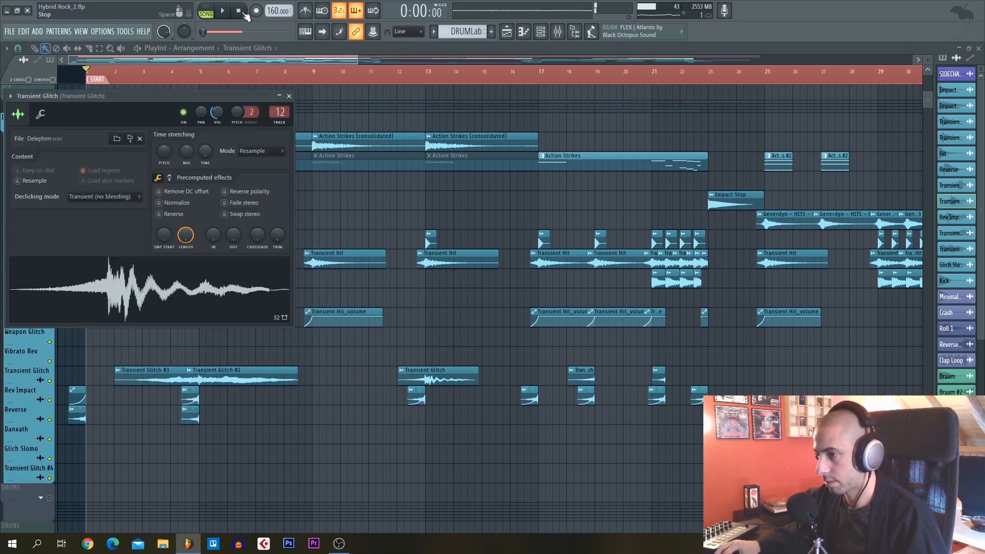
click(289, 96)
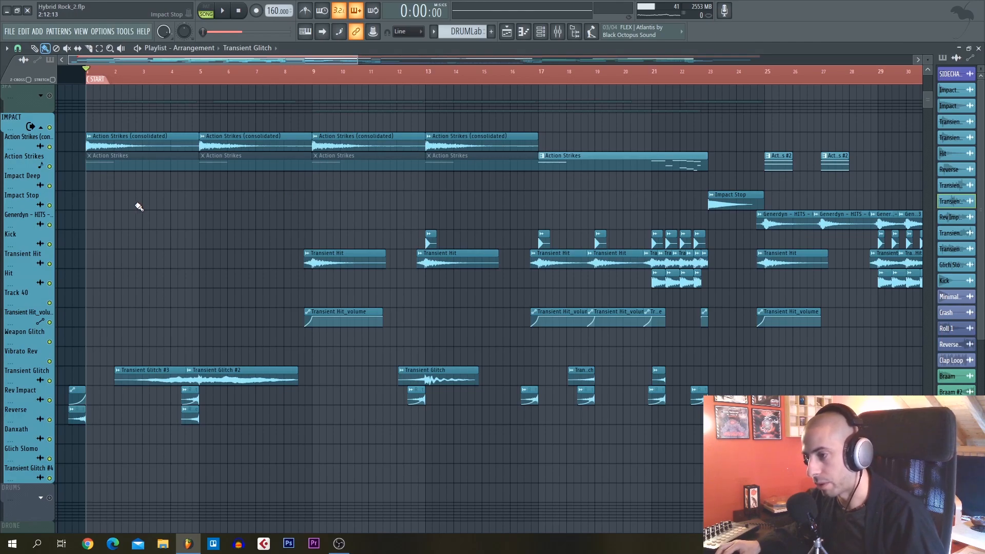
Isolate the SWEEP group in the playlist and show its String Rise, White Noise and Sweep_UP clips
scroll(205, 215, up, 1)
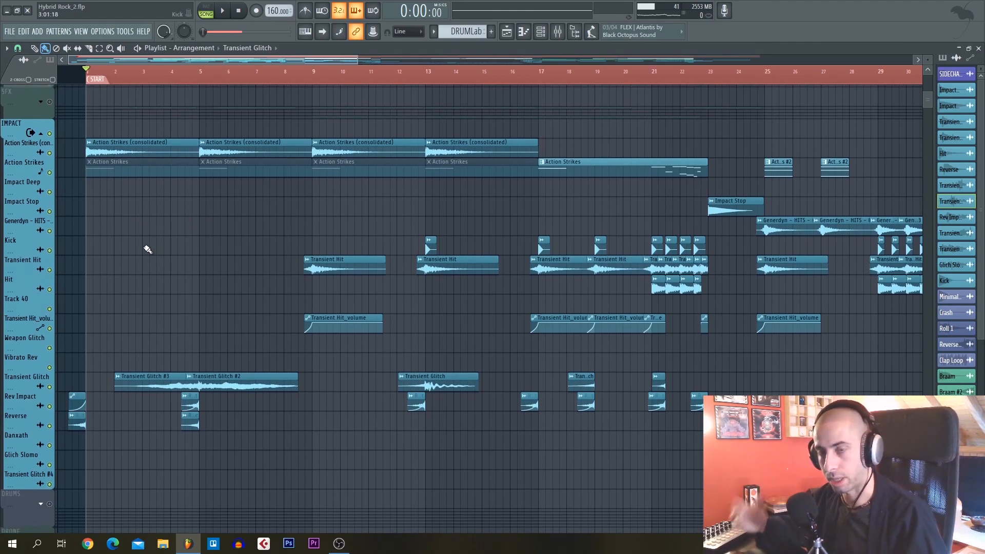
scroll(403, 156, down, 4)
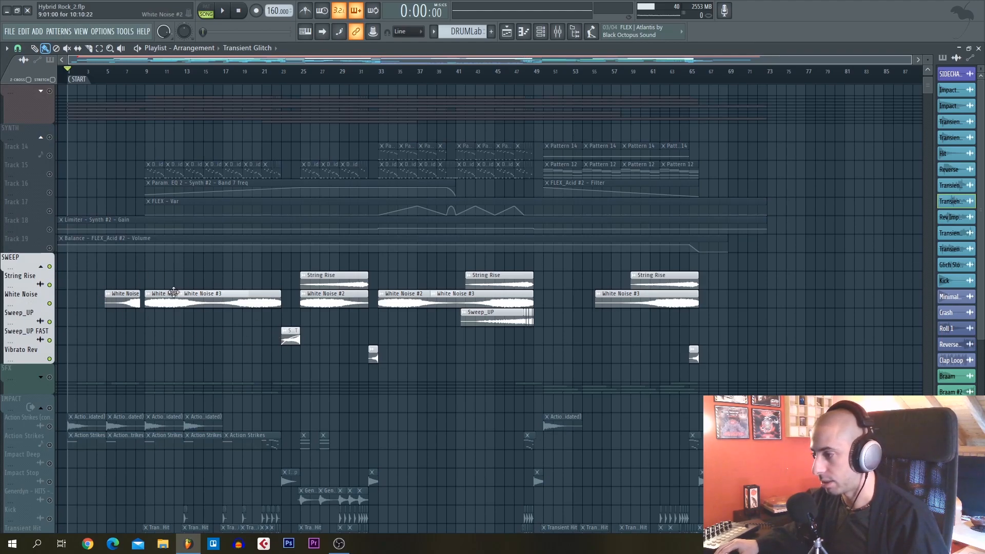
scroll(125, 334, up, 5)
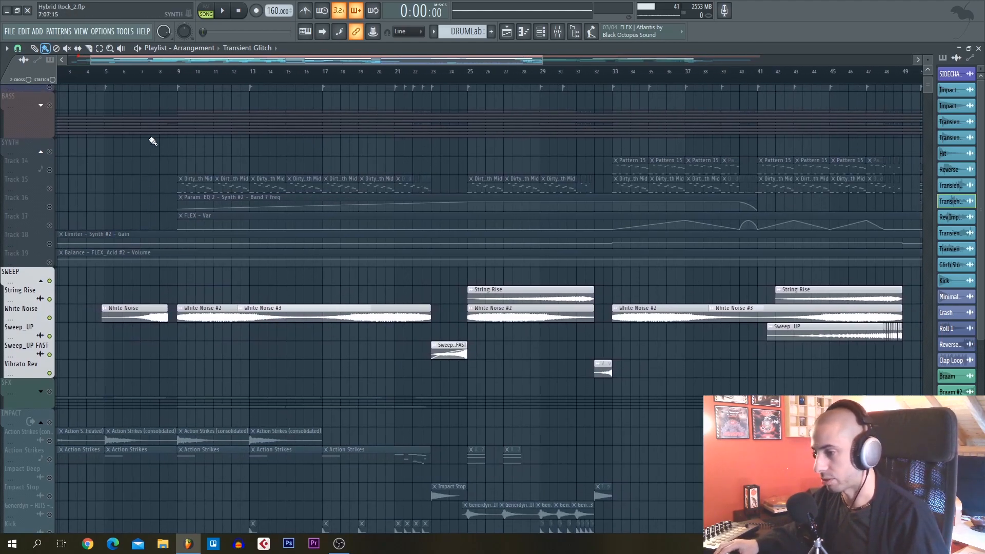
Audition the isolated sweeps from several points in the arrangement, then re-enable all playlist groups
key(space)
click(184, 77)
click(249, 80)
click(347, 79)
click(358, 80)
click(409, 79)
click(466, 80)
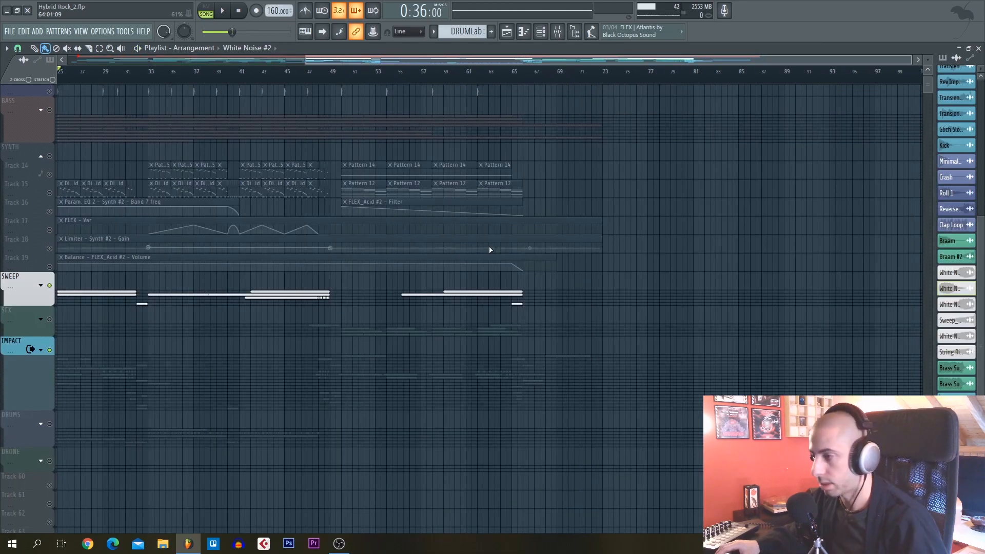
scroll(110, 297, up, 1)
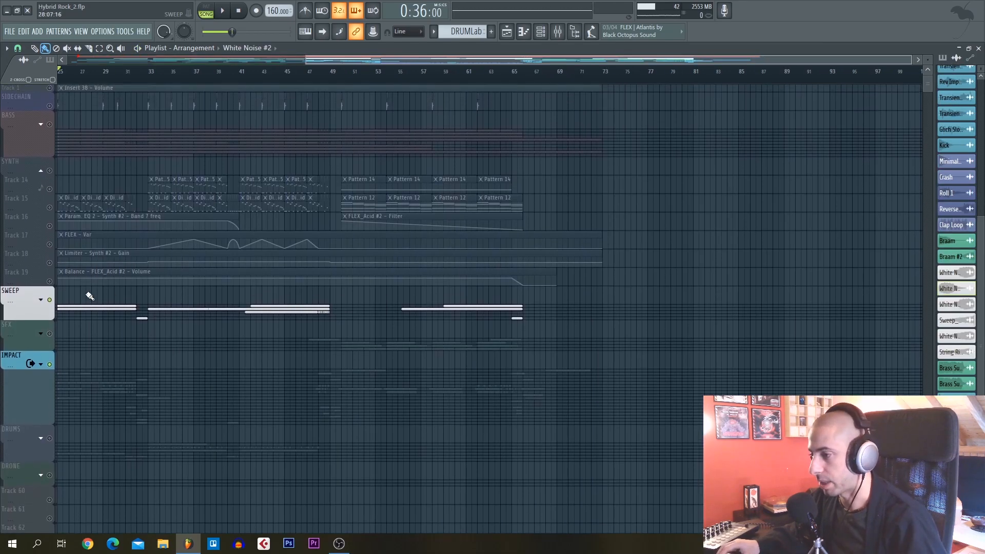
right_click(53, 304)
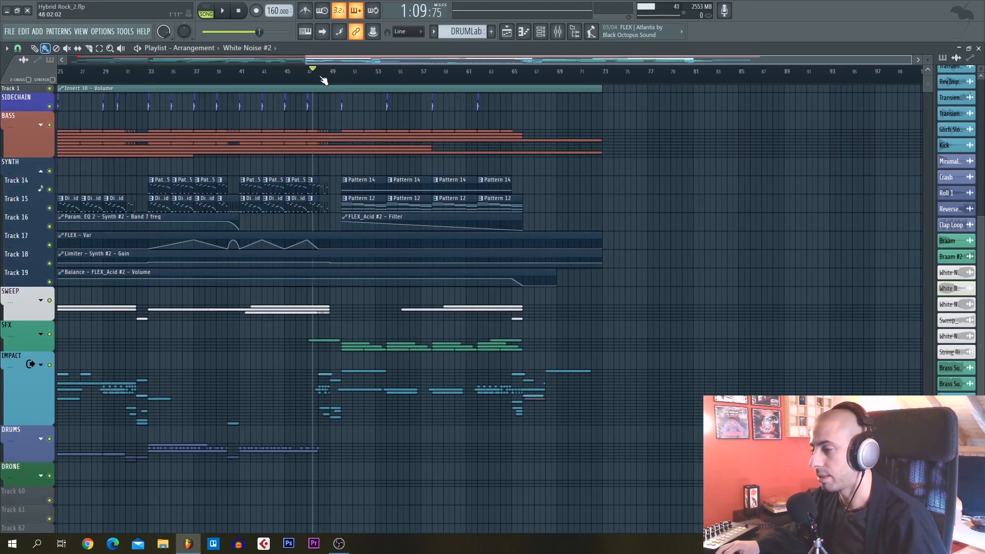
Play the full mix from about bar 47 into the Pattern 14 and Pattern 12 section, then stop playback
key(space)
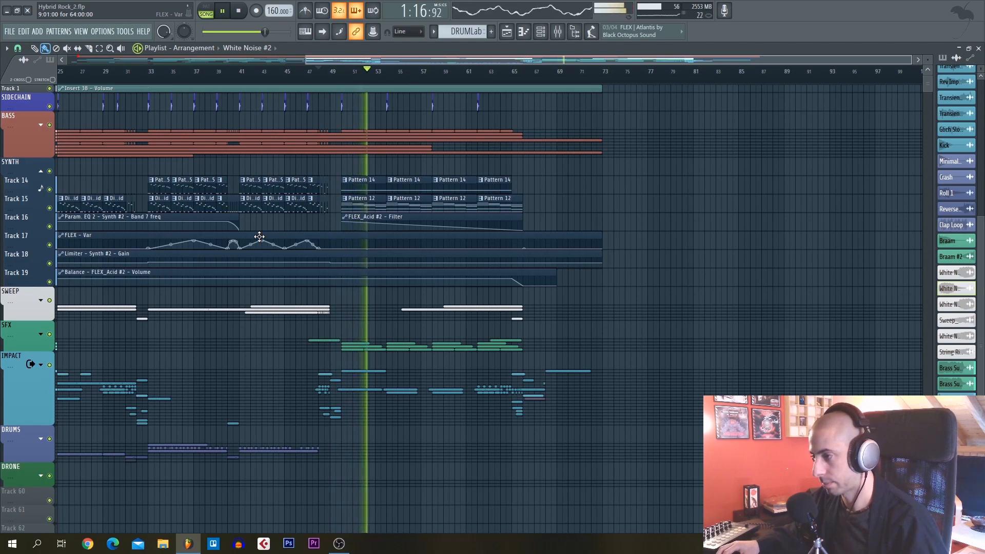
scroll(420, 227, up, 1)
scroll(420, 229, up, 1)
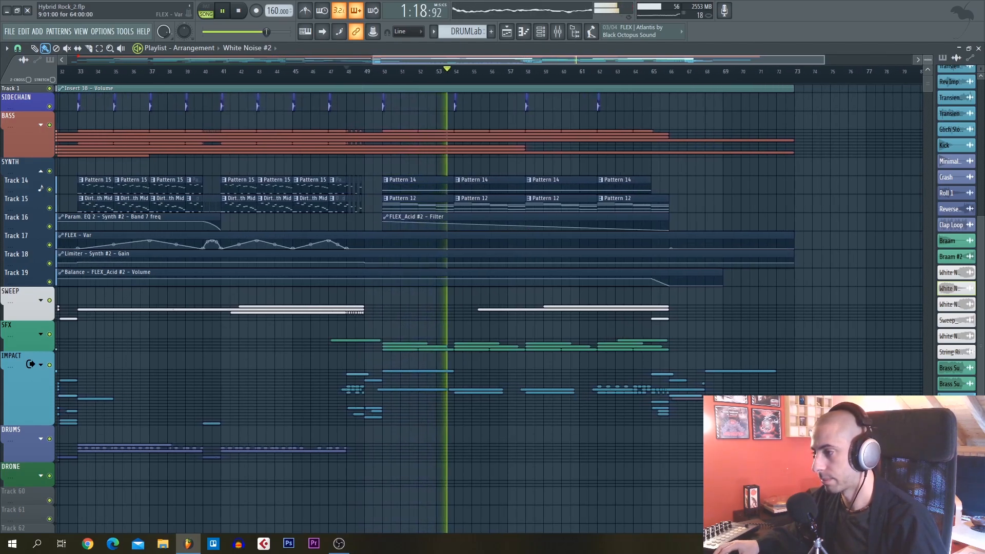
scroll(521, 230, up, 2)
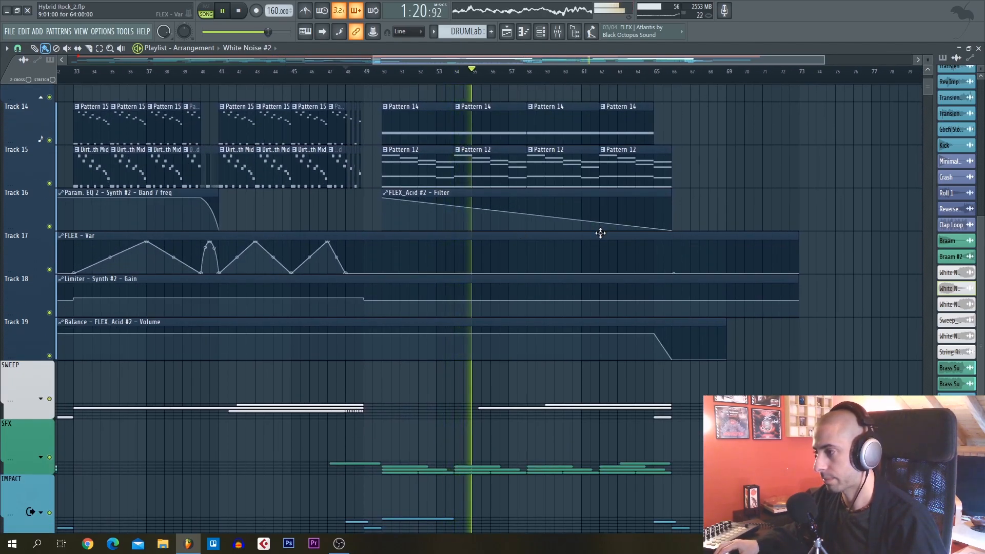
key(space)
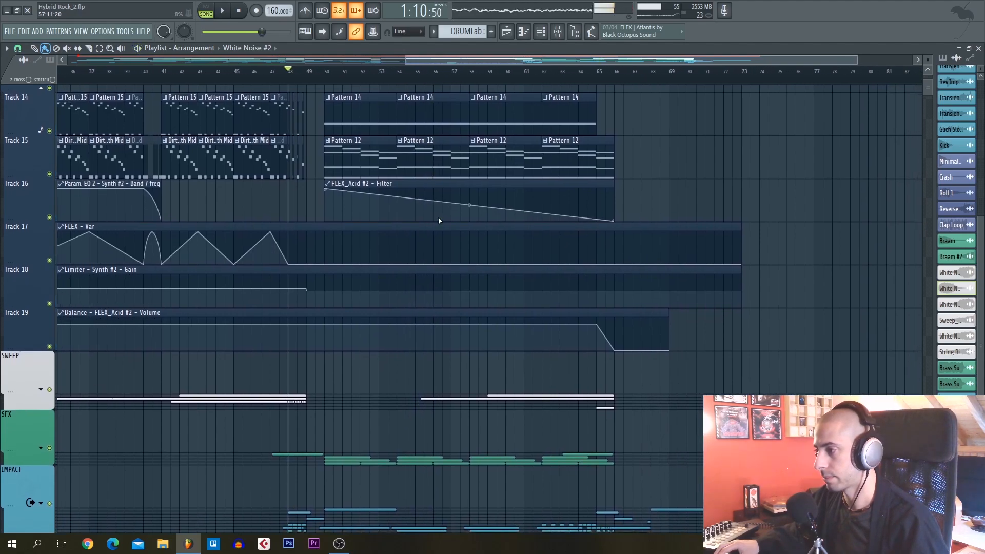
Isolate Track 15 with its automation on Tracks 16 to 19 and select the Pattern 12 clip
scroll(451, 221, up, 3)
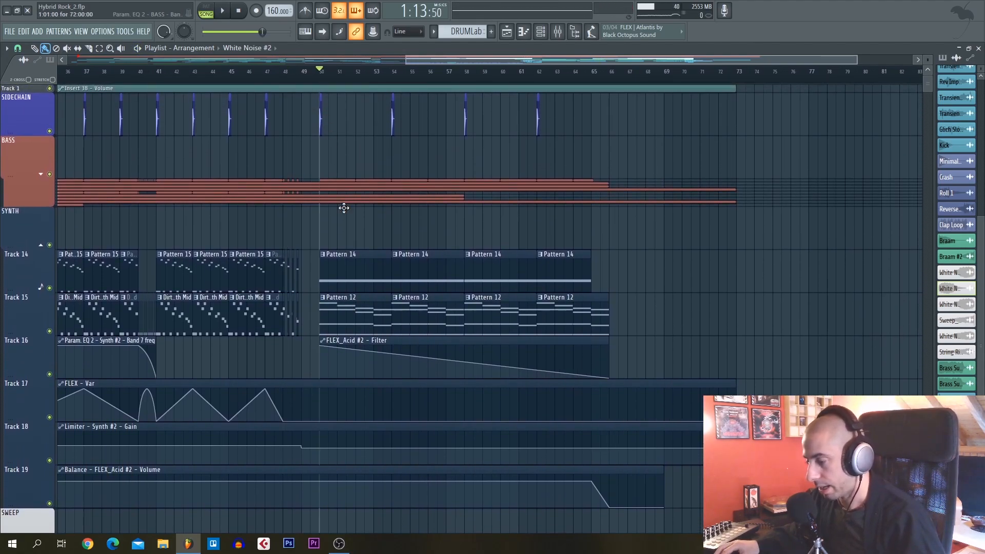
scroll(328, 198, down, 4)
right_click(50, 202)
drag(49, 244, 55, 380)
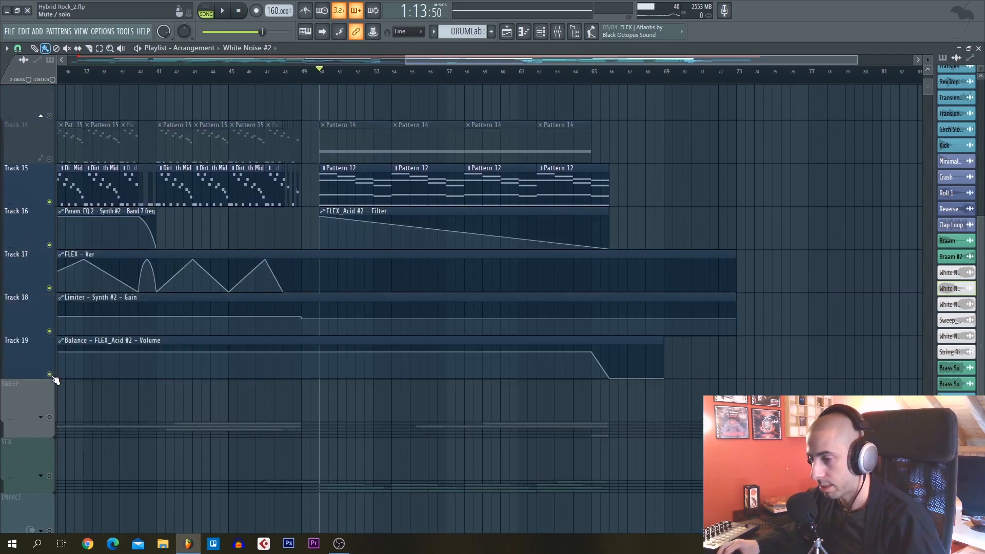
scroll(350, 247, up, 3)
click(371, 306)
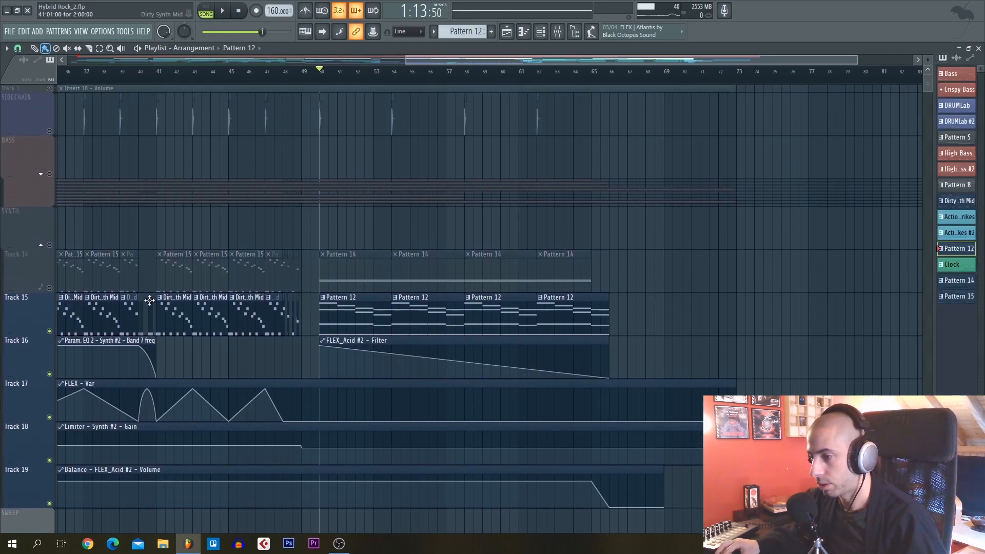
Inspect the High Bass #2 pattern's notes and its FLEX instrument settings, then return to the playlist
right_click(50, 287)
double_click(337, 273)
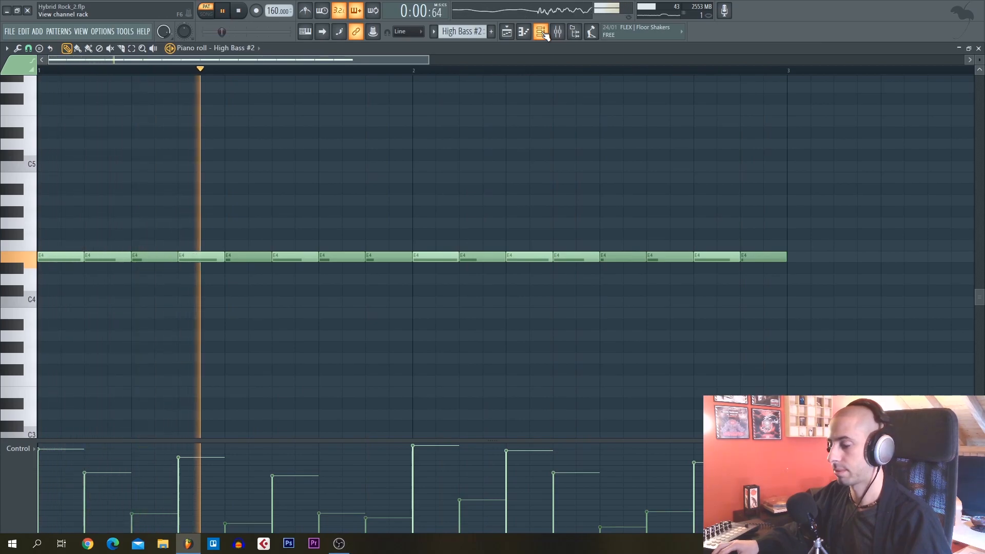
key(space)
click(543, 32)
click(126, 153)
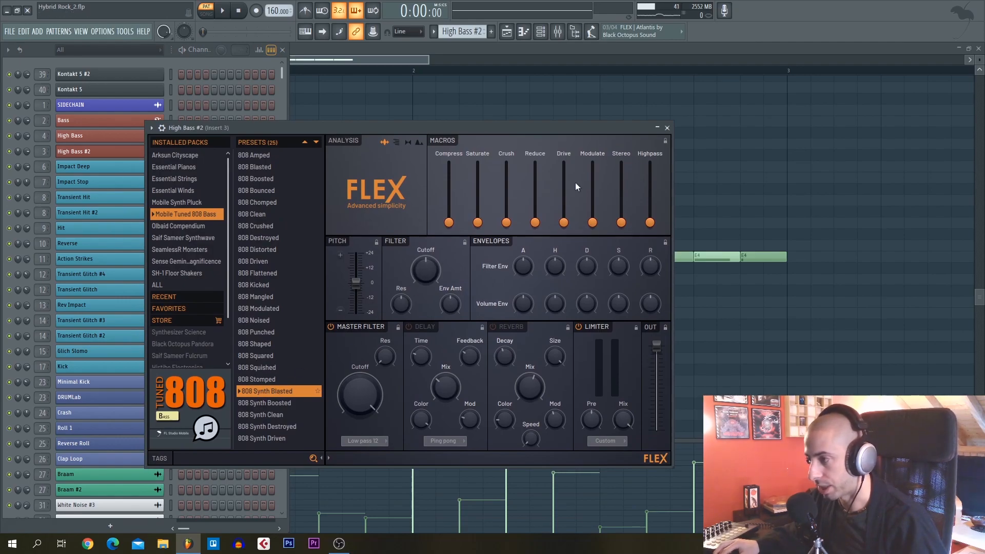
click(668, 128)
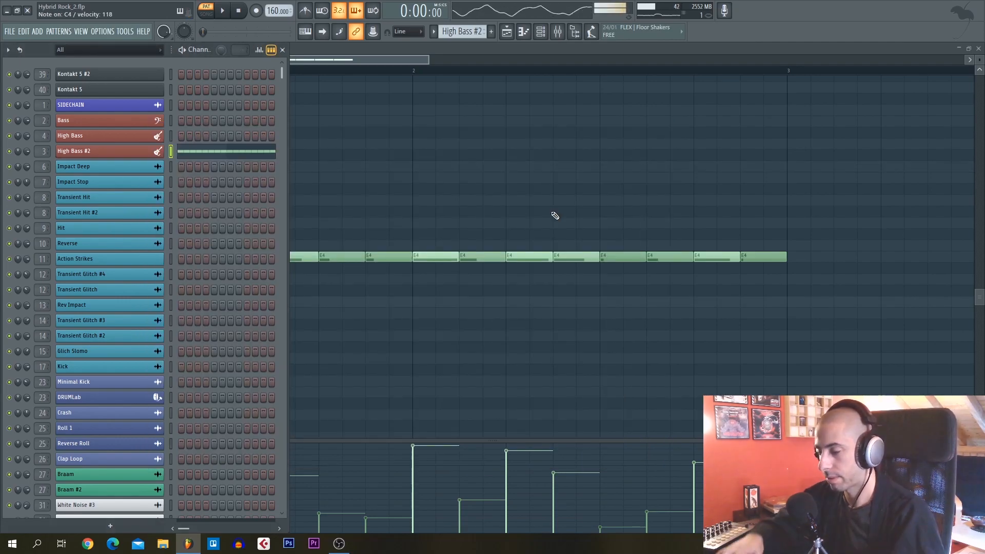
key(F6)
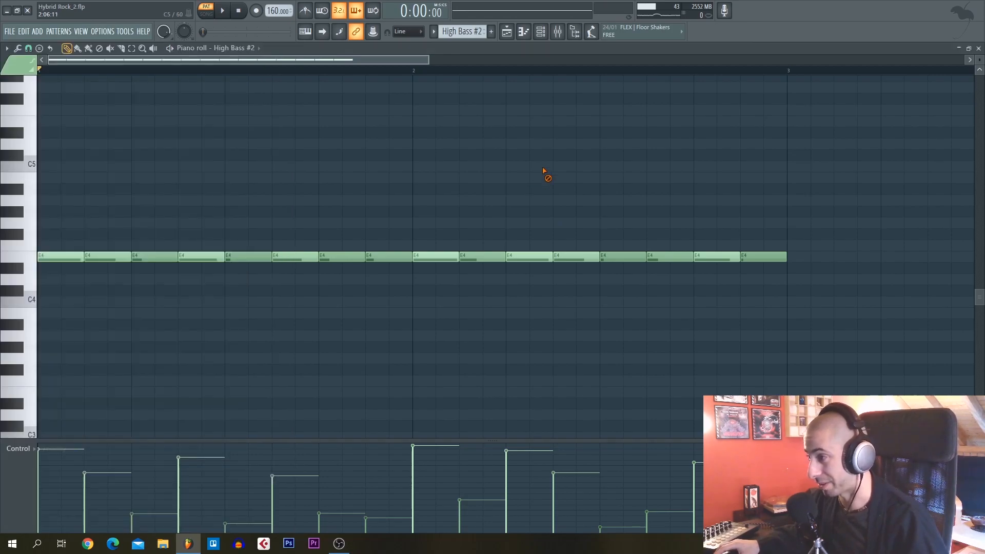
key(F9)
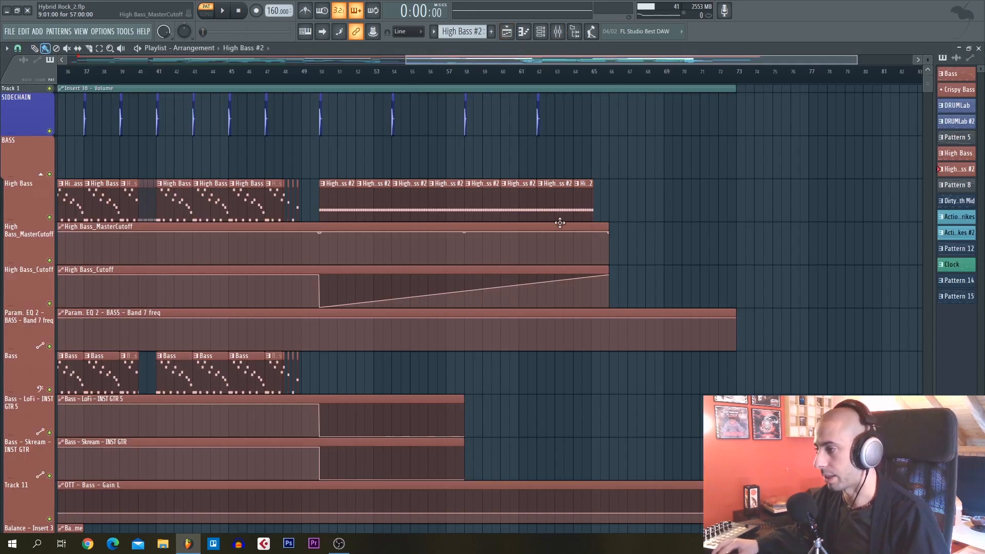
Solo Track 14, play it from bar 50 and open Pattern 14 to inspect it
click(322, 76)
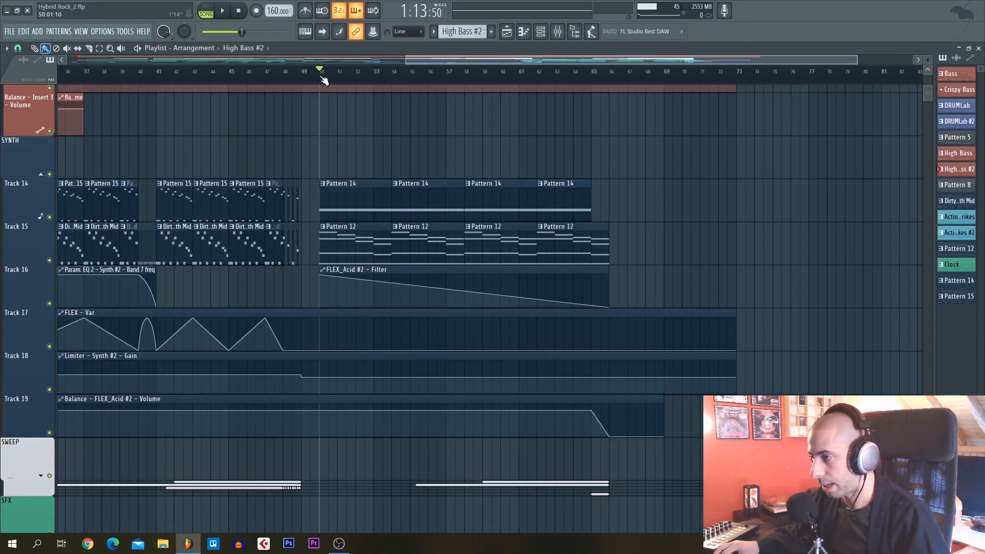
right_click(50, 216)
key(space)
click(541, 32)
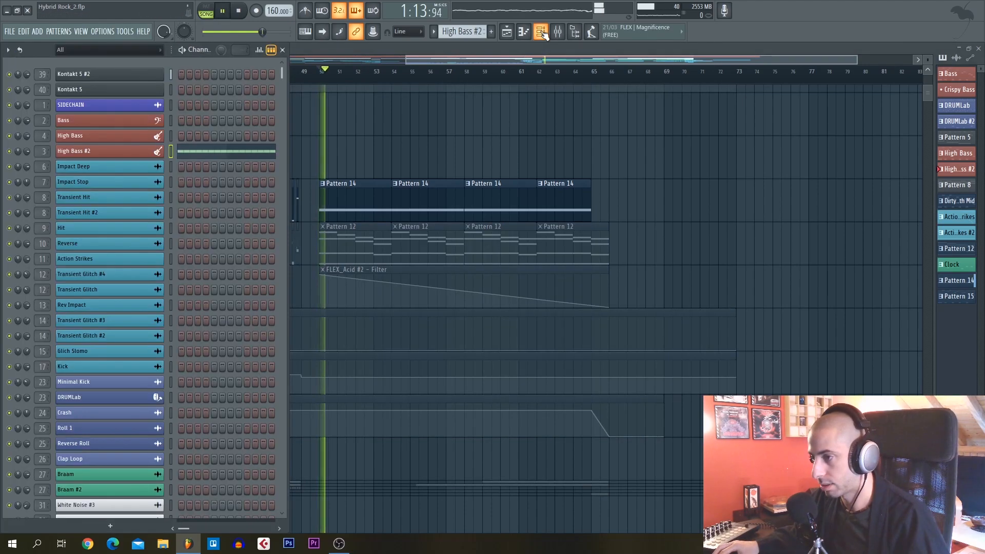
double_click(352, 194)
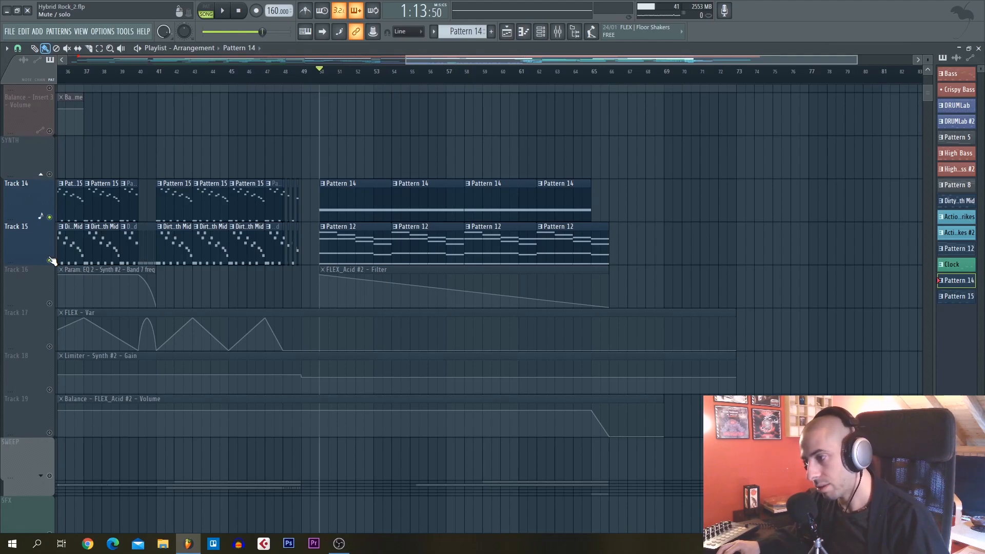
Re-enable synth automation Tracks 16 to 19, audition the synth patterns from bar 50 and further on, then end the solo
drag(45, 301, 49, 433)
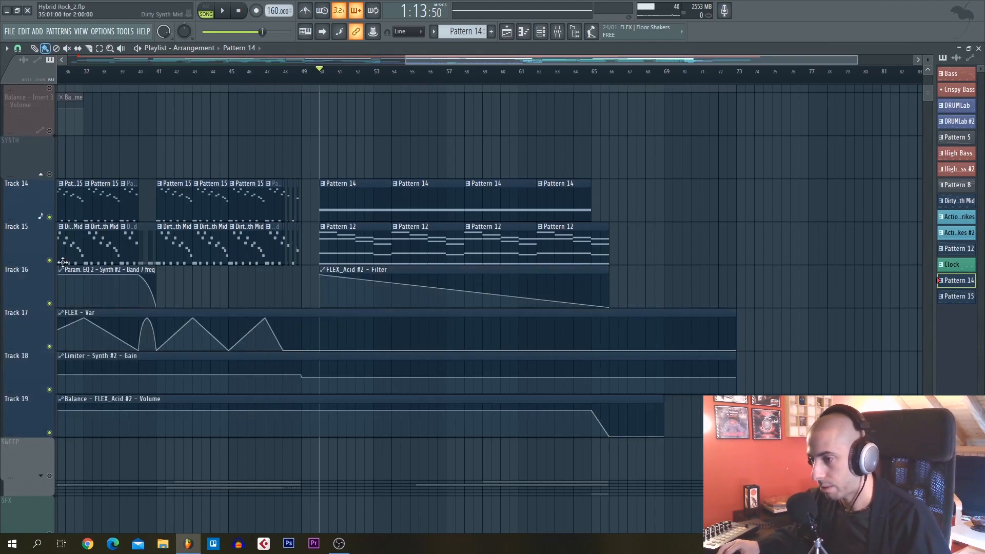
key(space)
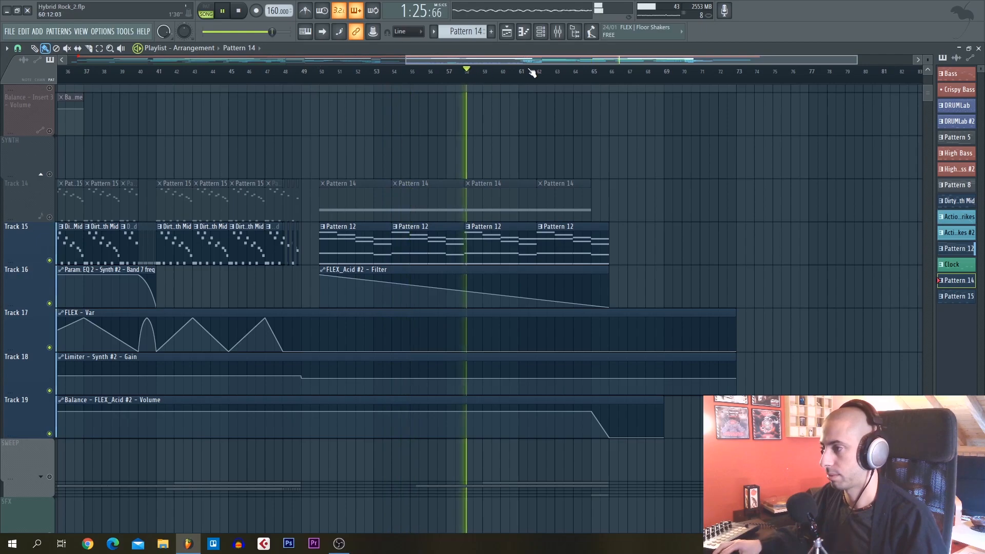
click(542, 74)
click(579, 76)
key(space)
right_click(51, 262)
Solo the SFX group in the playlist and expand it to show its Braam, Brass Sustain and Clock tracks
scroll(329, 180, down, 3)
scroll(329, 178, down, 1)
scroll(329, 177, up, 4)
scroll(331, 180, up, 1)
scroll(347, 189, up, 1)
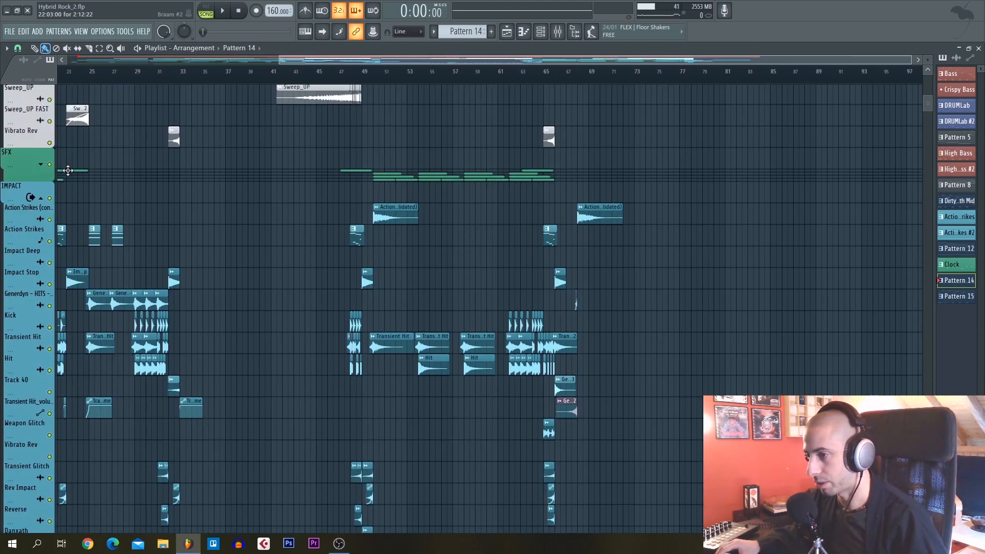
ctrl+click(50, 164)
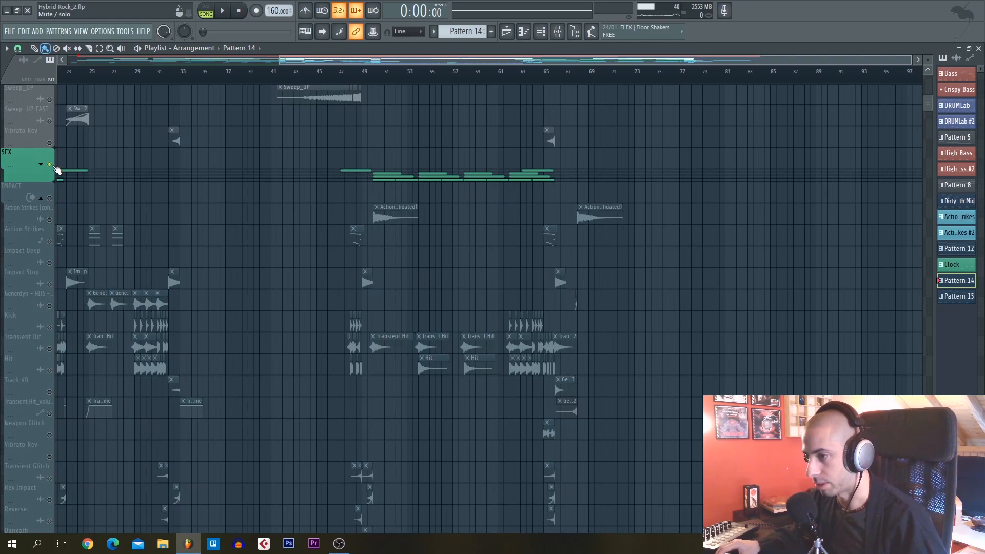
click(45, 166)
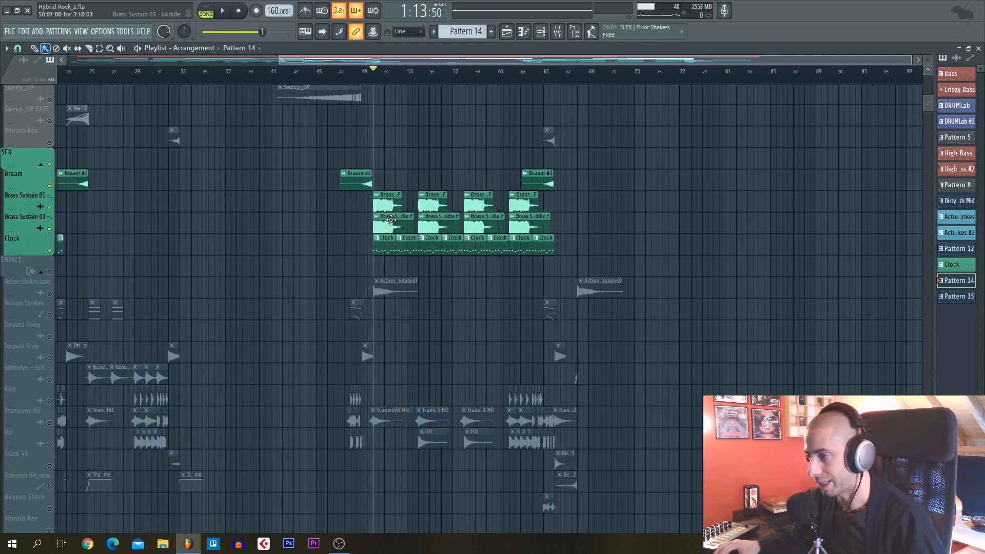
Inspect the sample settings of Brass Sustain 01 and Brass Sustain 03 and the Clock pattern's notes, then play briefly from bar 50
scroll(391, 219, up, 4)
double_click(462, 186)
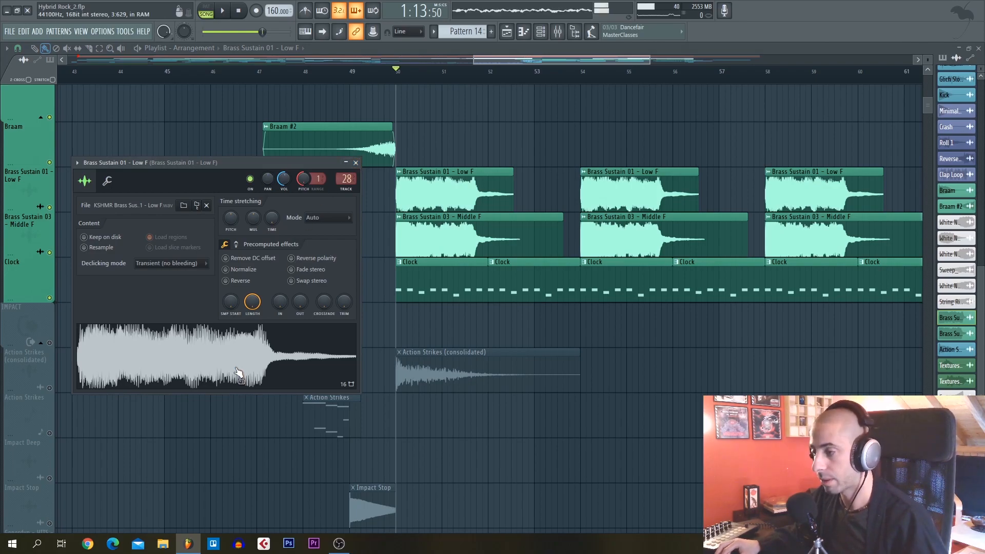
double_click(427, 244)
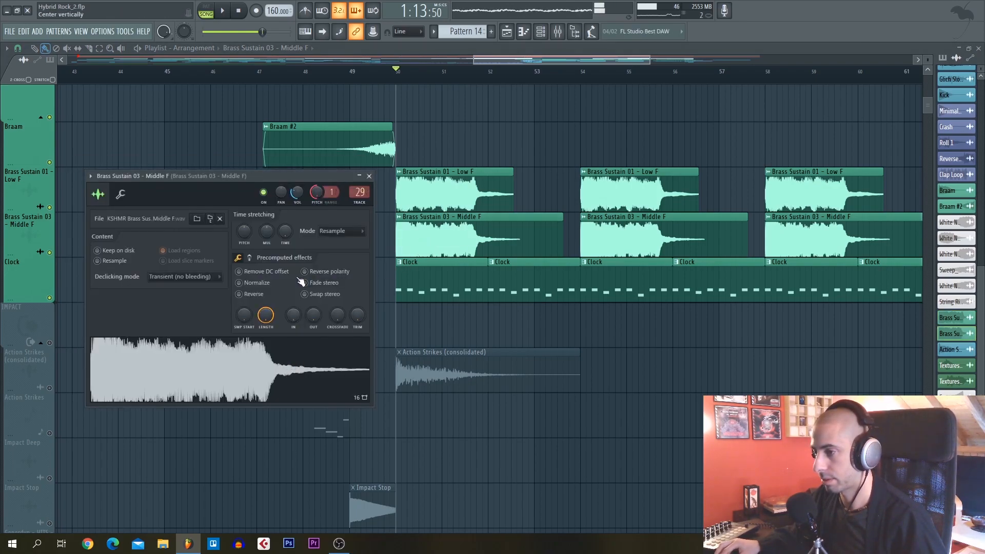
double_click(412, 284)
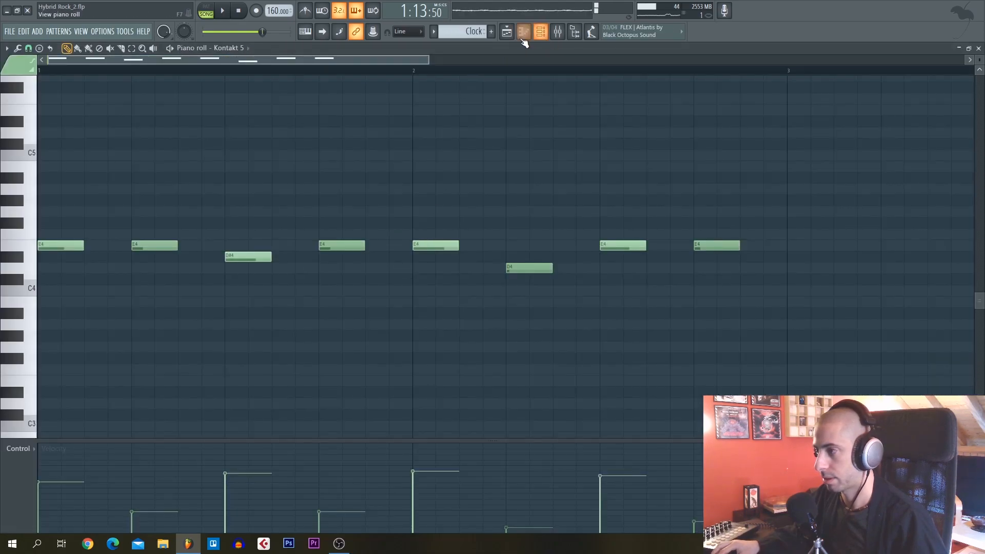
click(525, 36)
key(space)
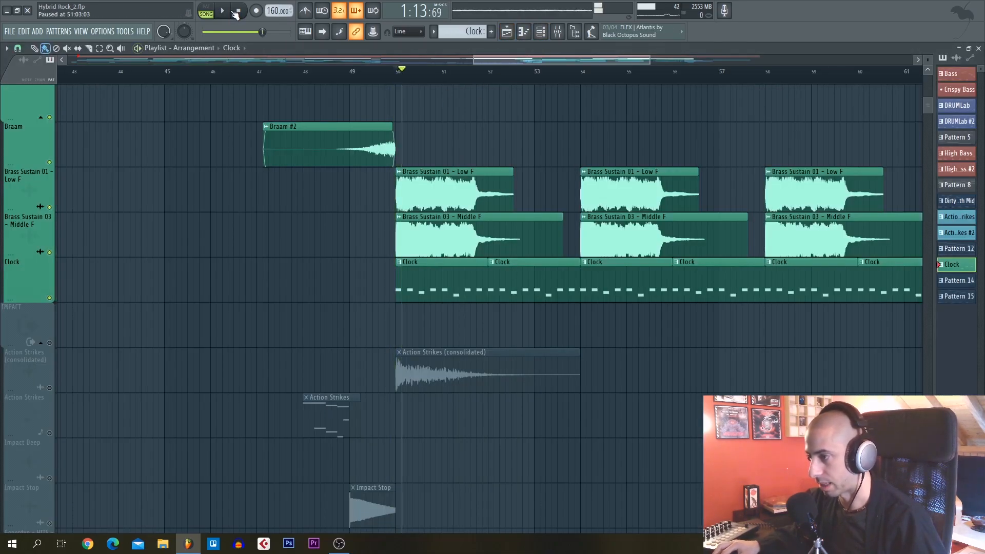
Look over the SFX clips, check the Braam and Brass Sustain 03 mixer inserts for effects, and return to the playlist
scroll(435, 120, down, 5)
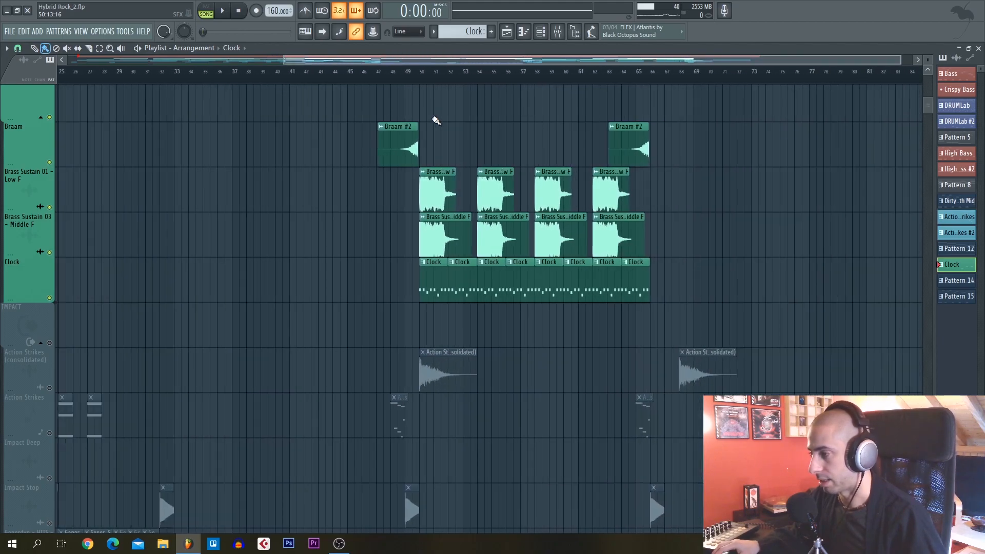
scroll(435, 120, down, 3)
scroll(436, 120, down, 3)
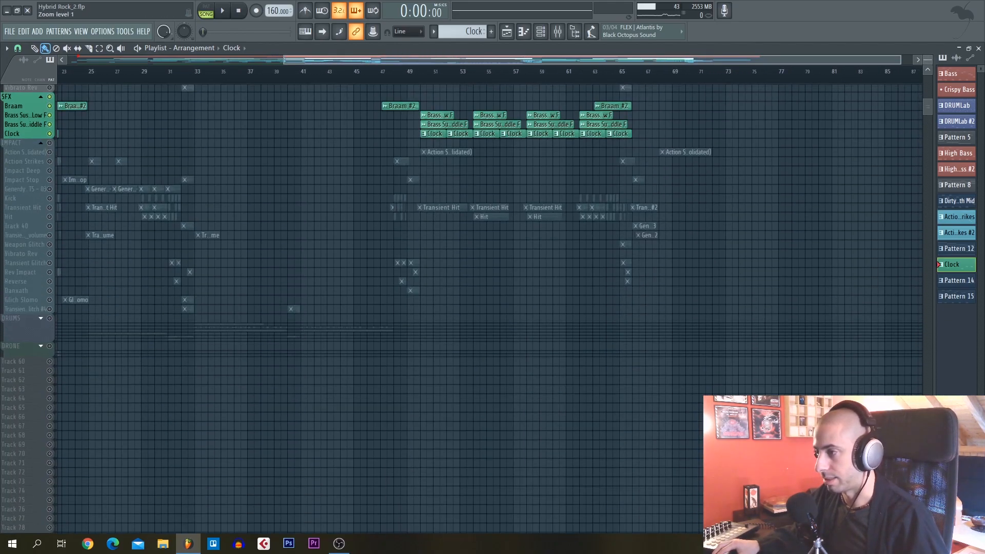
scroll(435, 119, up, 5)
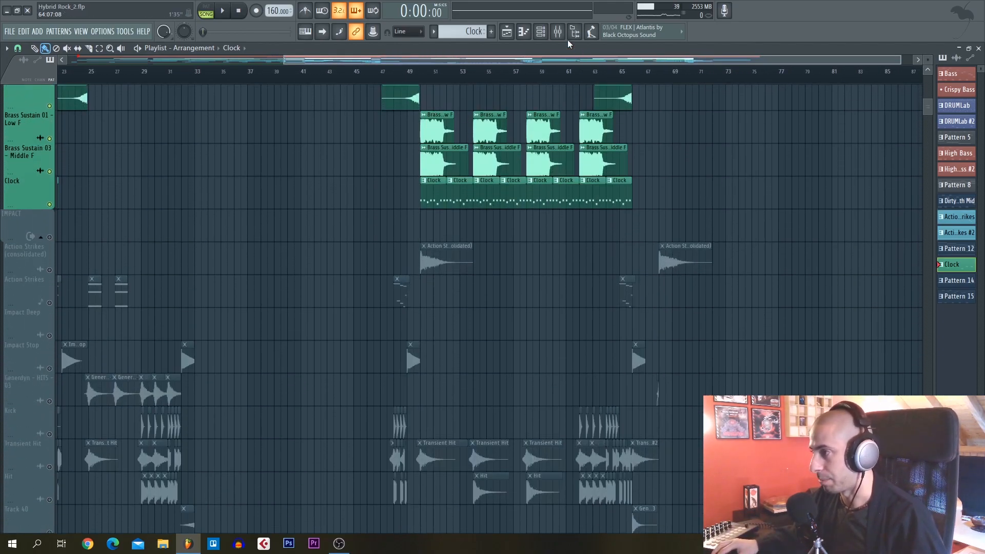
key(F9)
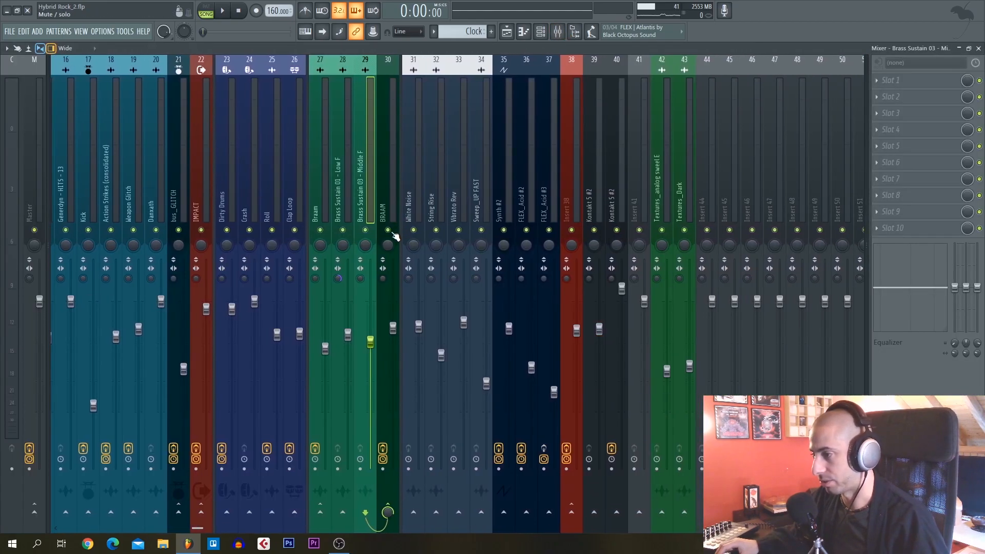
click(325, 201)
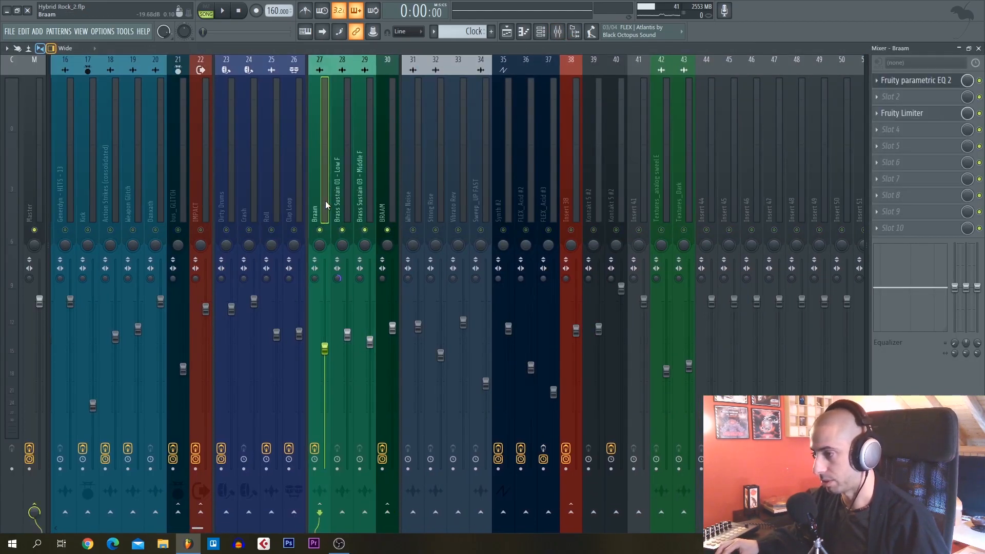
click(364, 202)
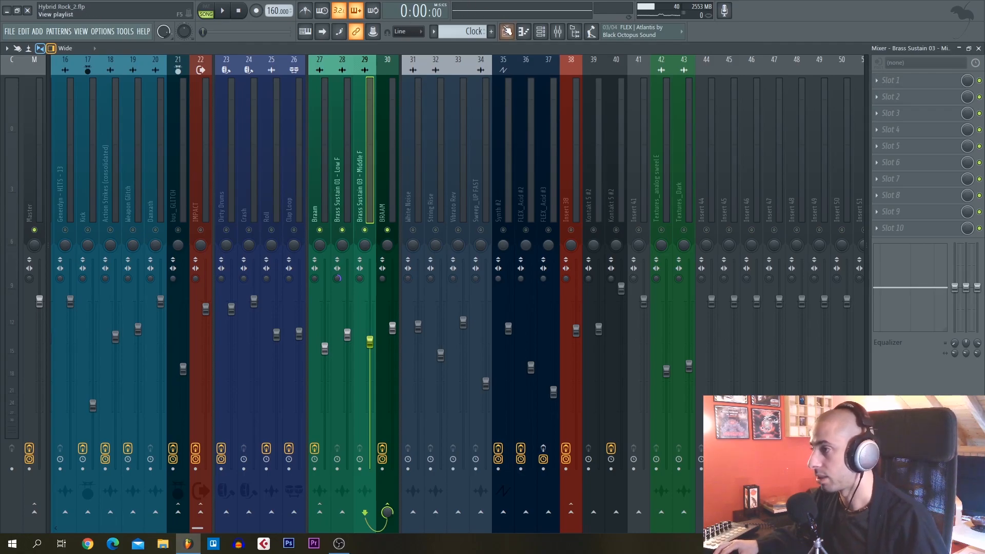
click(506, 31)
Play the Clock pattern on its own and check the effects on its Kontakt 5 #2 mixer insert
key(F7)
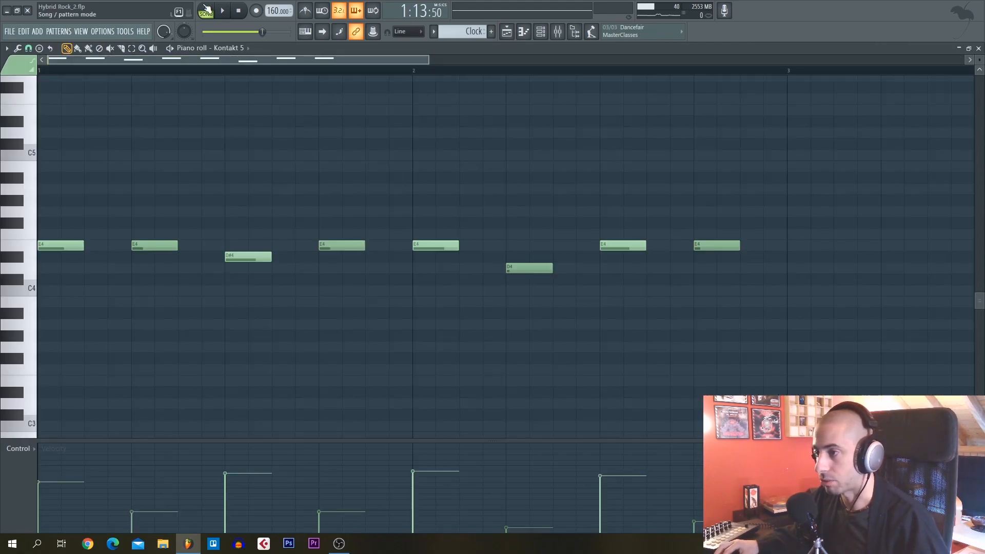
key(space)
key(F9)
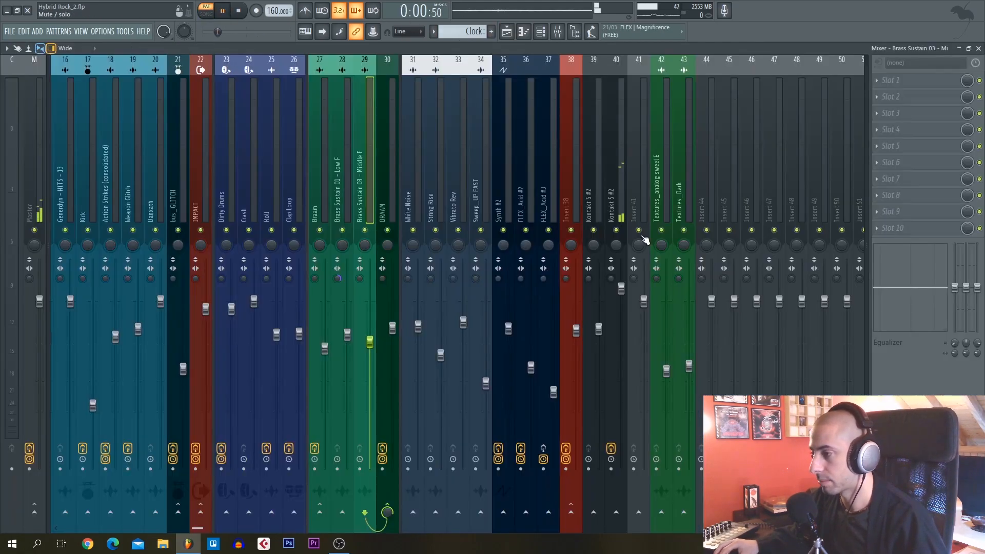
click(620, 218)
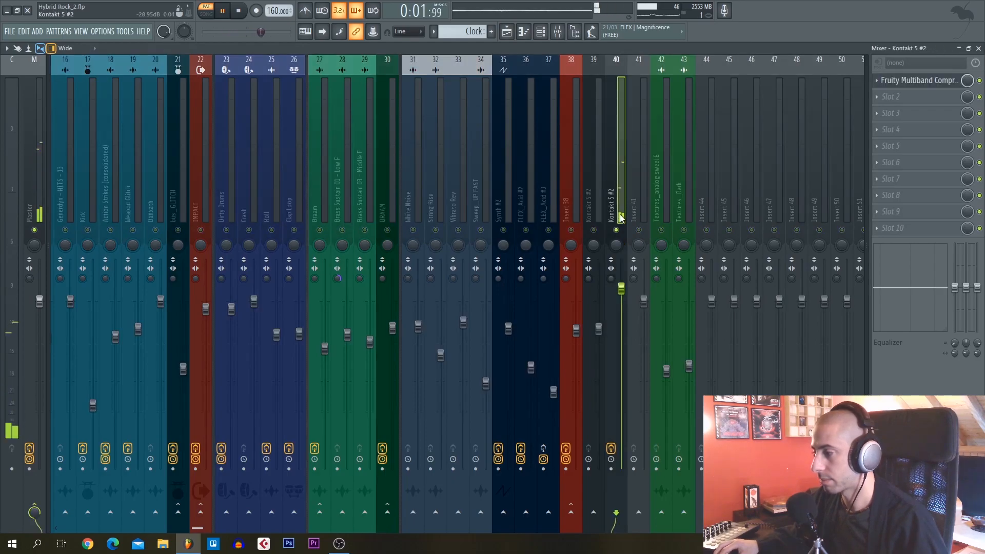
click(543, 32)
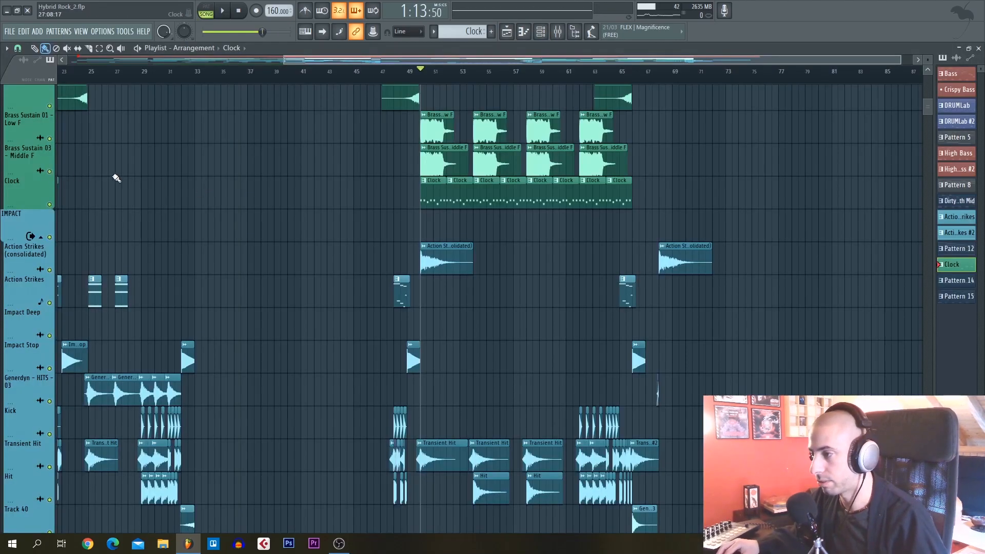
Play the SFX group on its own from bar 50, then bring back all tracks and play the full mix
scroll(68, 158, up, 3)
key(space)
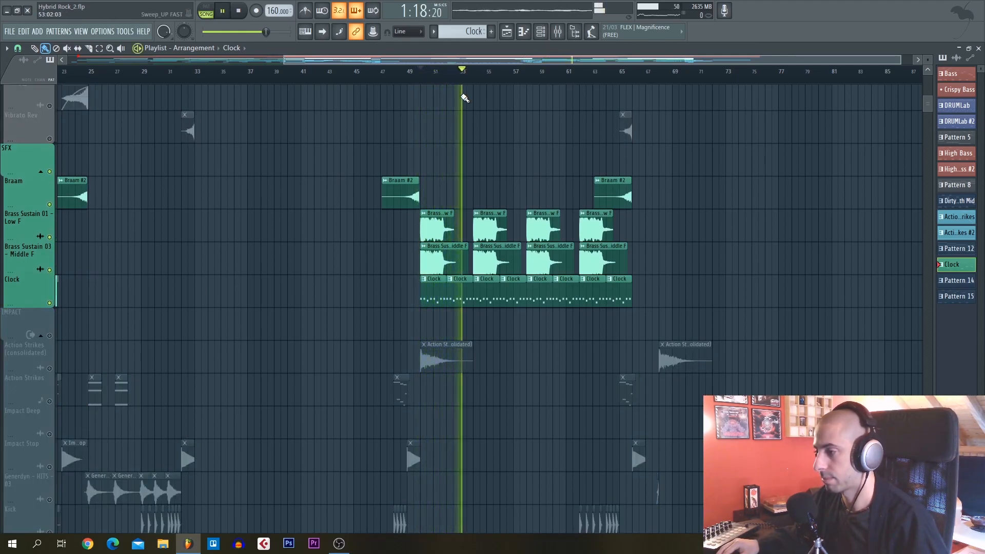
key(space)
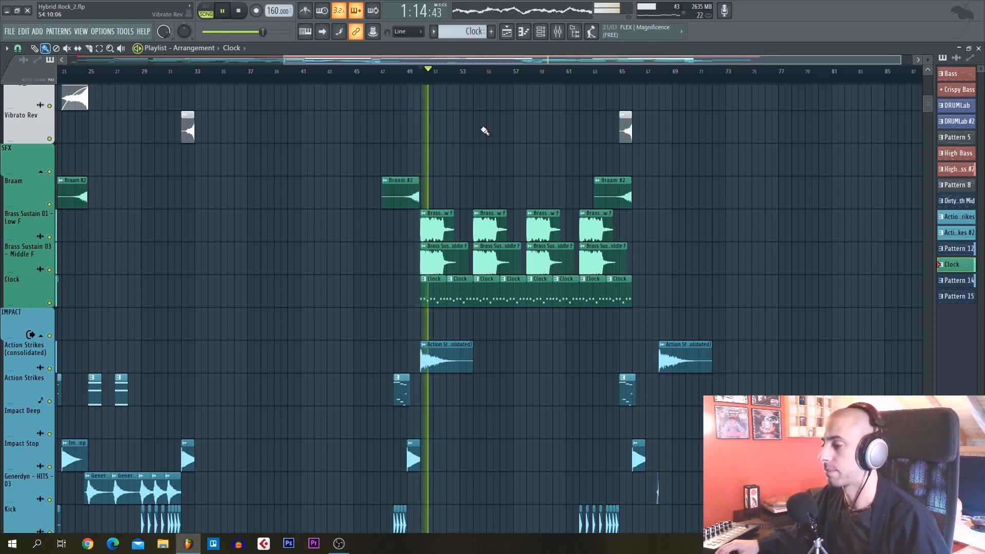
Look over the impact, bass, synth and sweep tracks during playback, expand the DRUMS group, and stop the song
scroll(485, 131, down, 10)
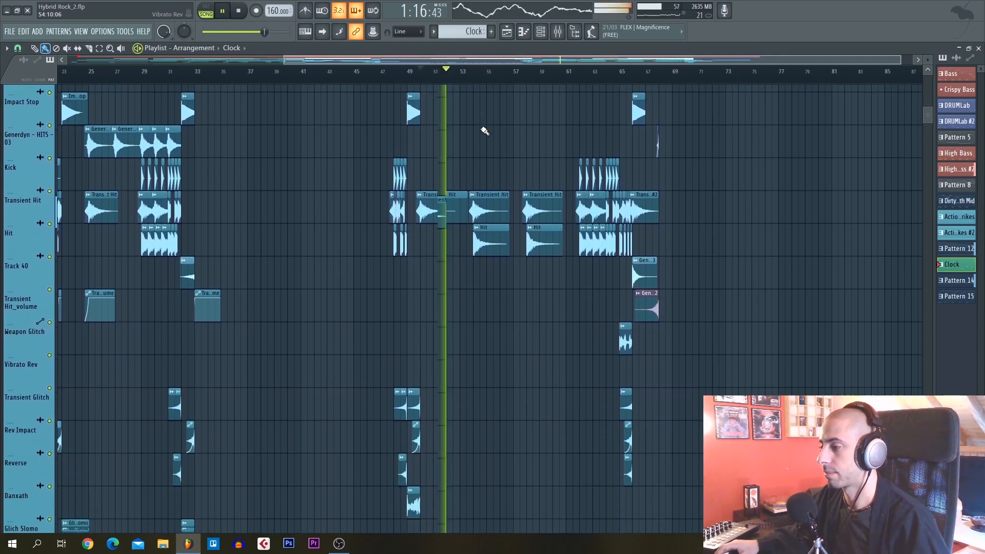
scroll(484, 131, down, 8)
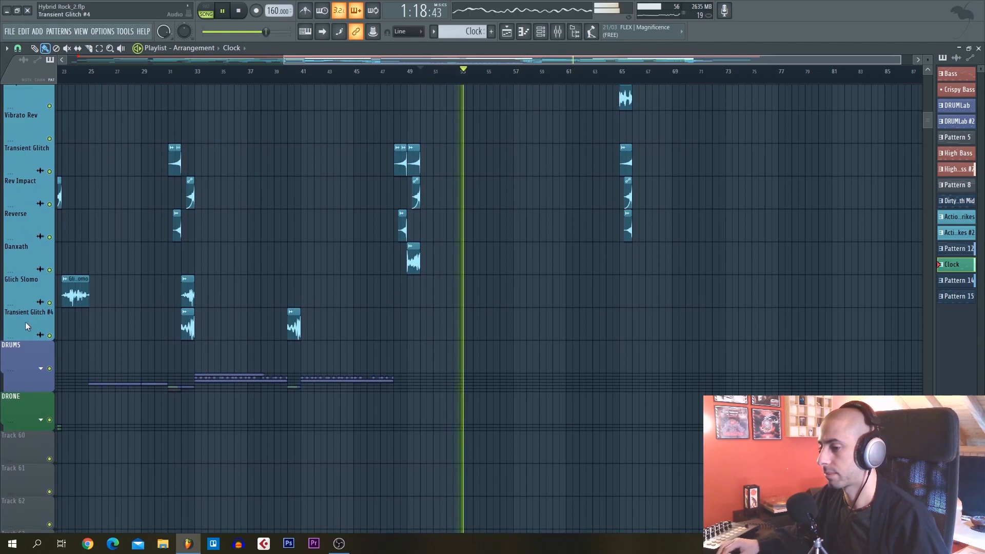
click(41, 369)
scroll(604, 268, up, 5)
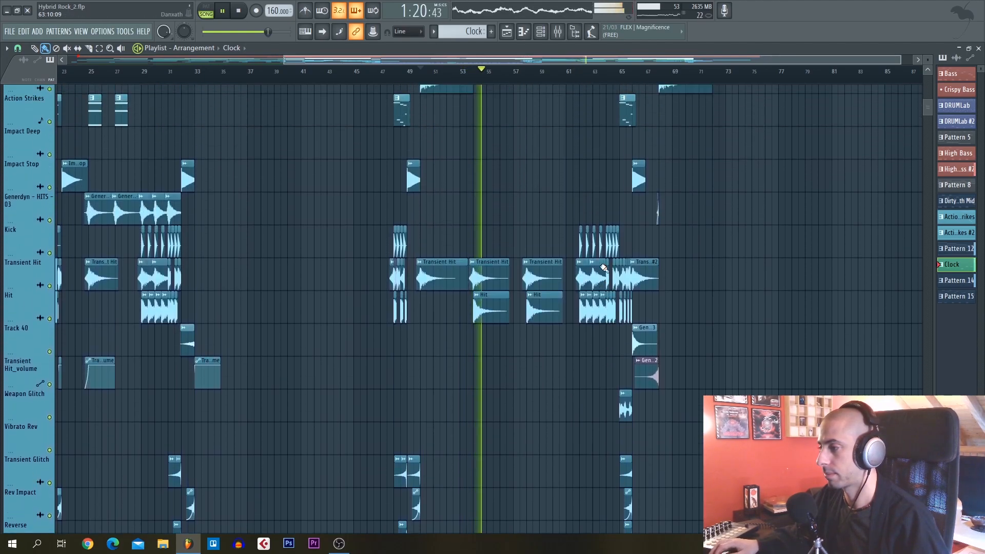
scroll(604, 269, up, 8)
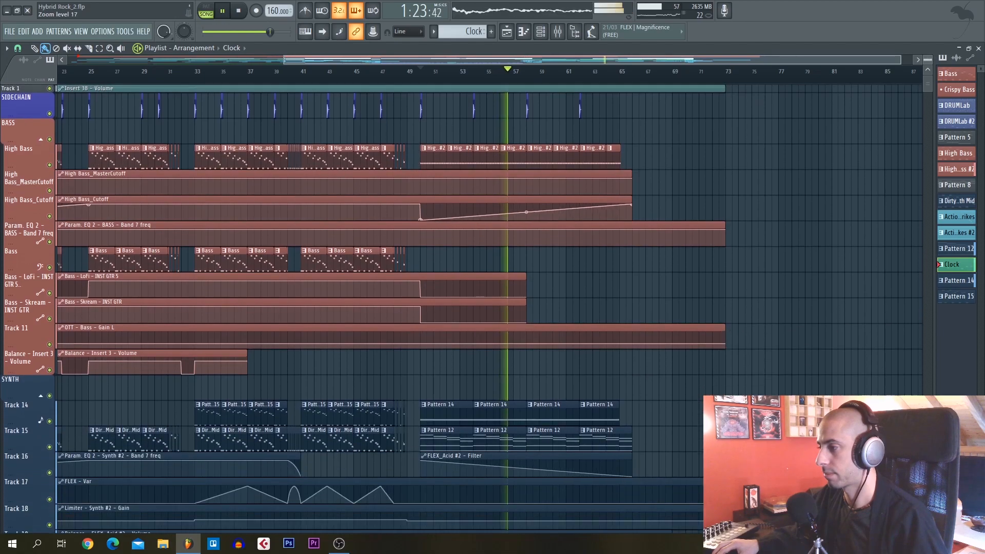
drag(927, 60, 927, 67)
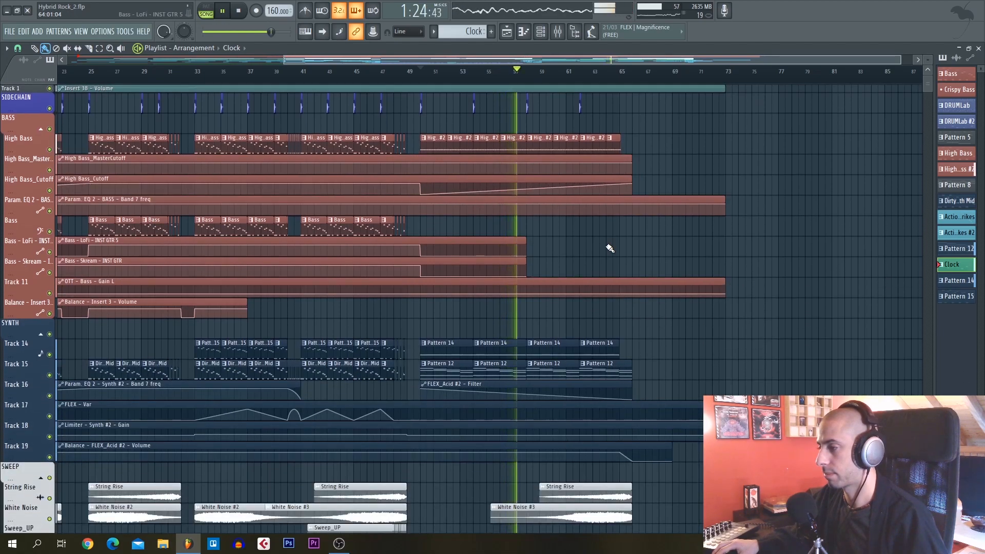
drag(685, 254, 452, 41)
key(space)
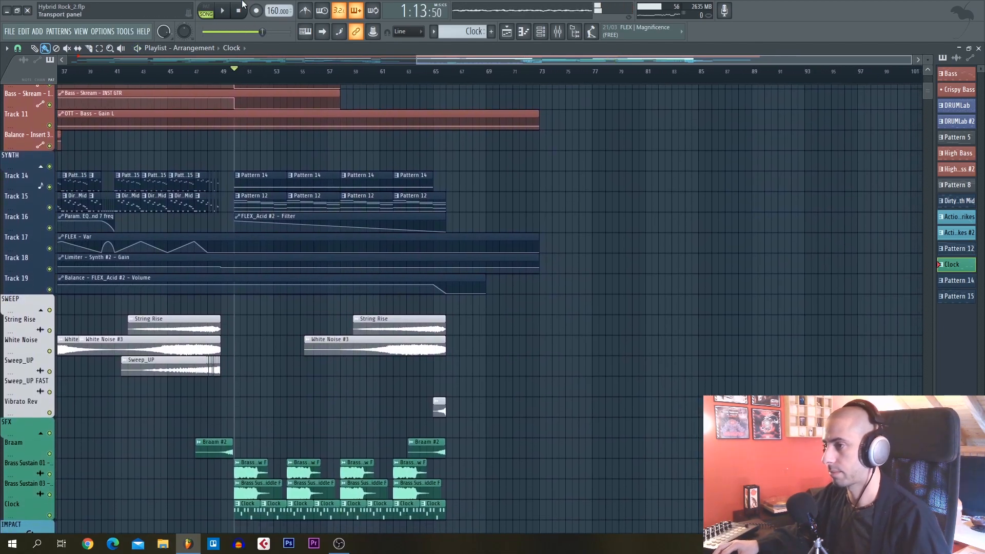
click(239, 10)
Zoom in on the impact clips around bar 65, play the transition from bar 65 twice, and stop
drag(444, 166, 471, 41)
scroll(510, 271, down, 4)
drag(509, 271, 517, 143)
scroll(558, 216, up, 6)
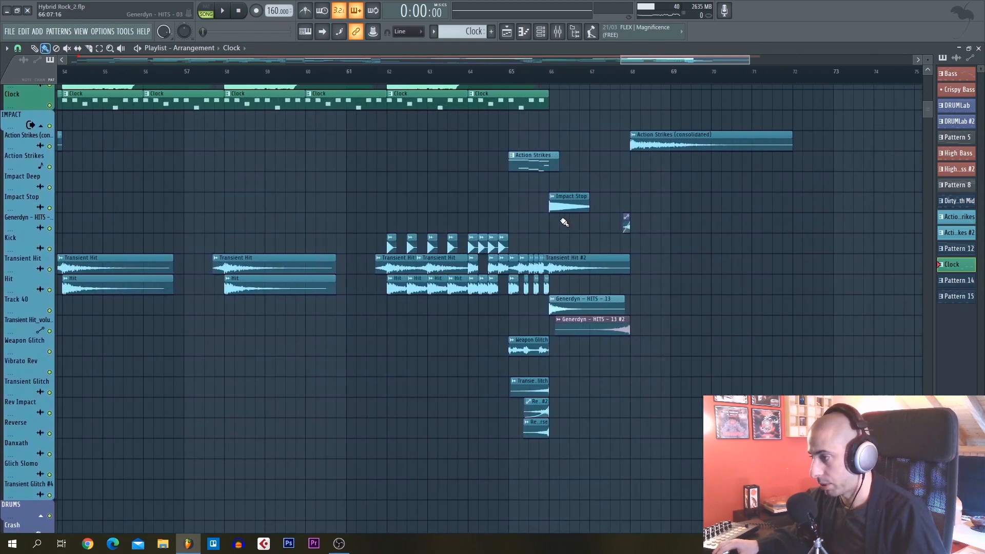
click(485, 77)
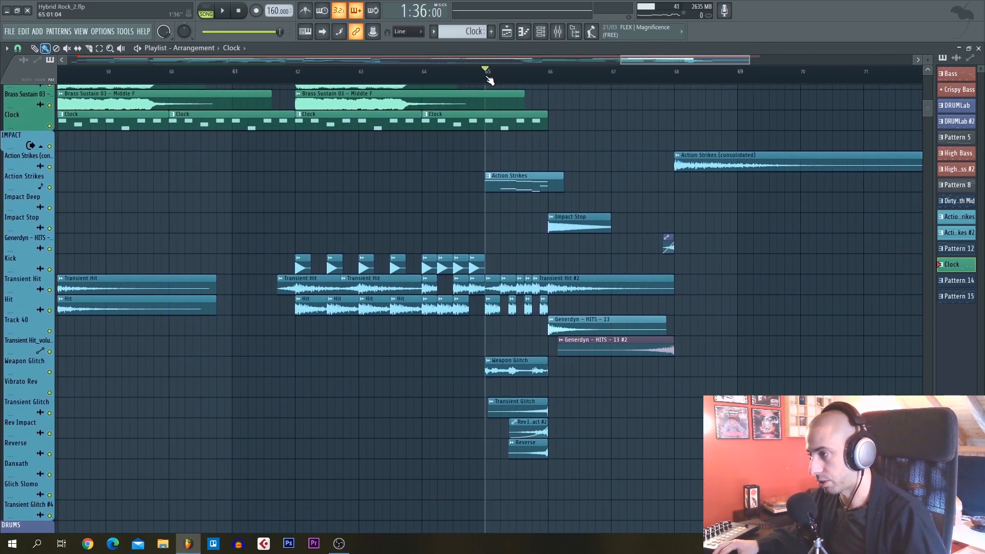
drag(634, 145, 502, 159)
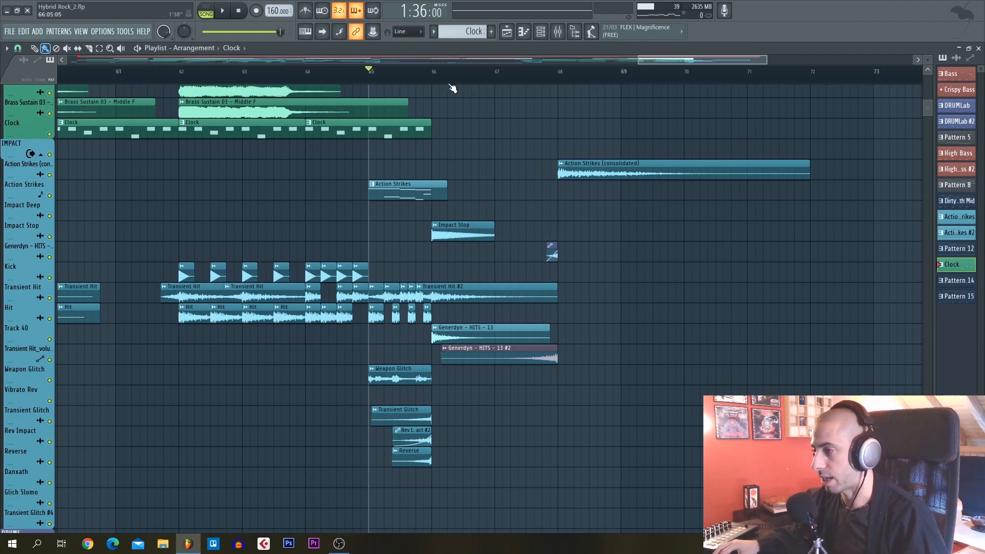
key(space)
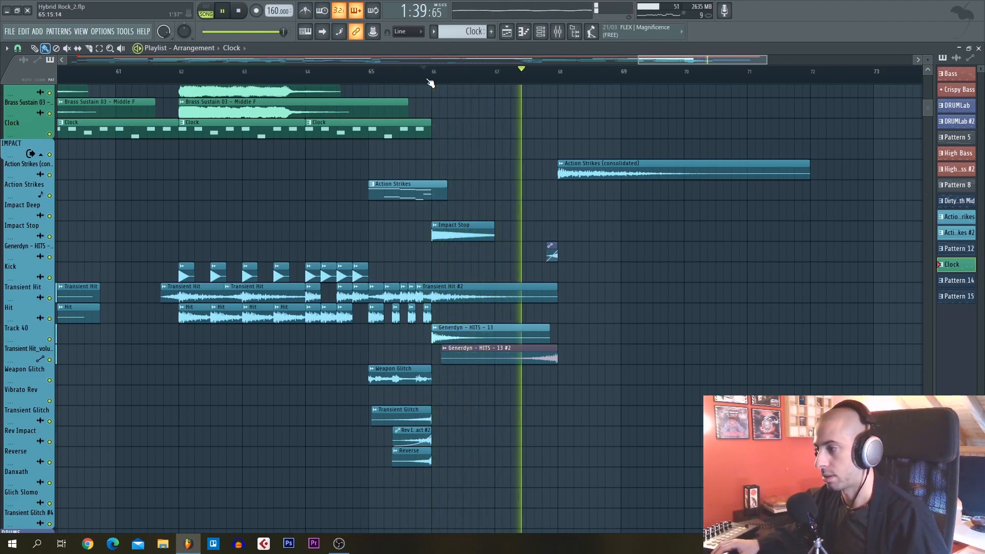
key(space)
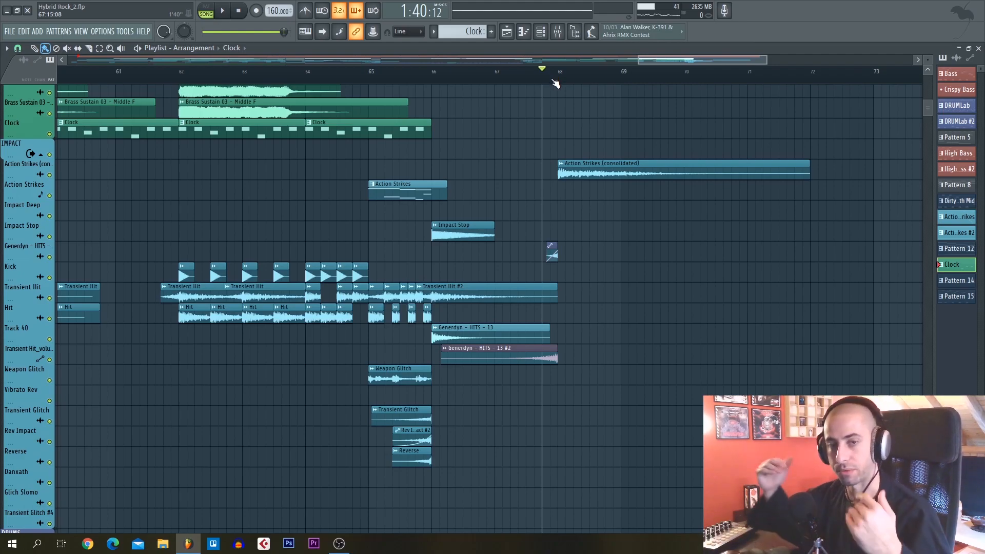
click(374, 81)
key(space)
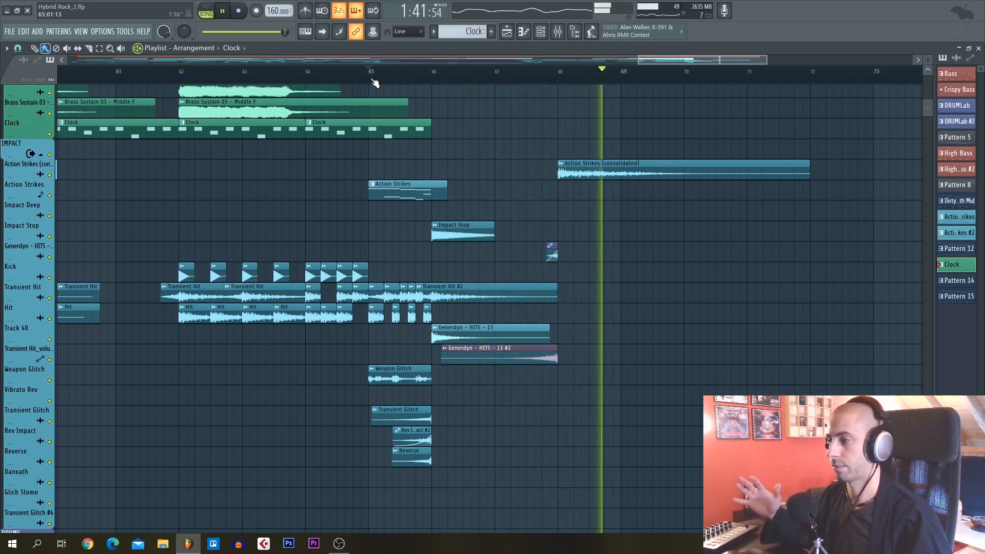
click(239, 12)
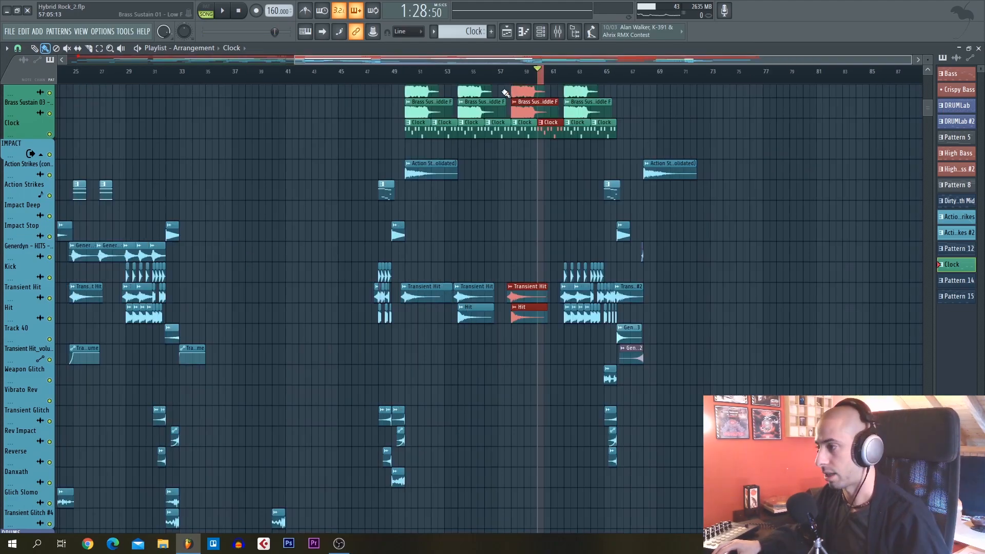
Clear the time selection, return to the early part of the arrangement and play the transition at bar 23
ctrl+click(519, 75)
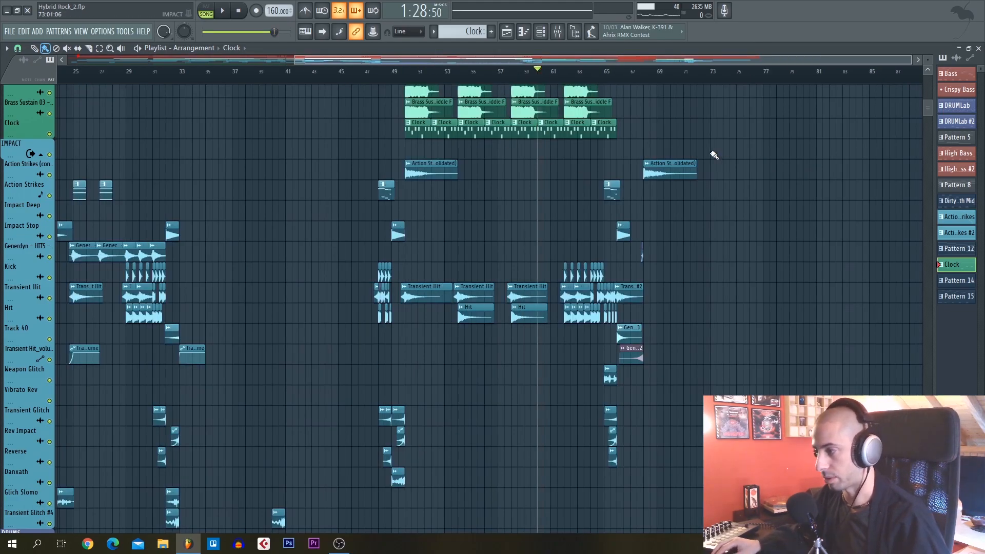
scroll(307, 214, down, 4)
drag(312, 208, 387, 251)
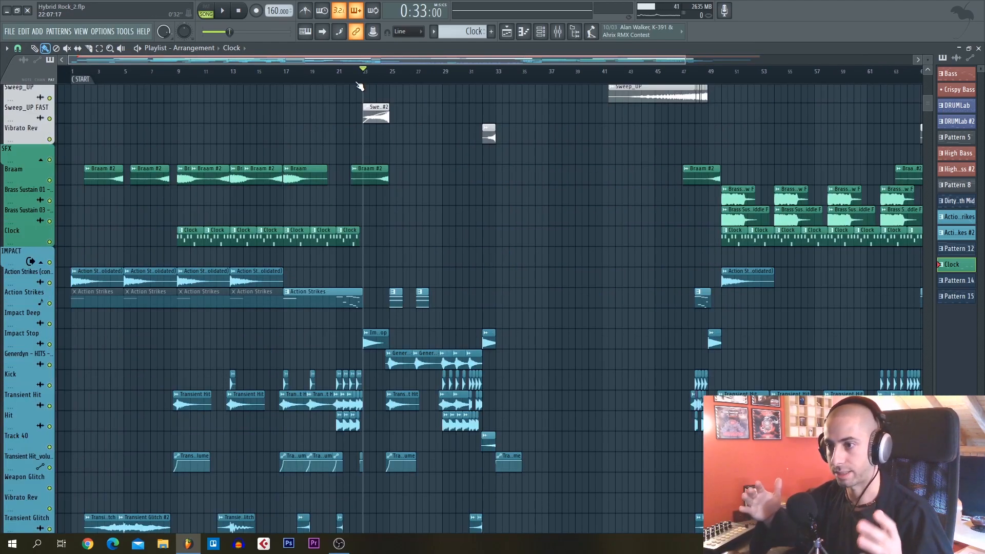
key(space)
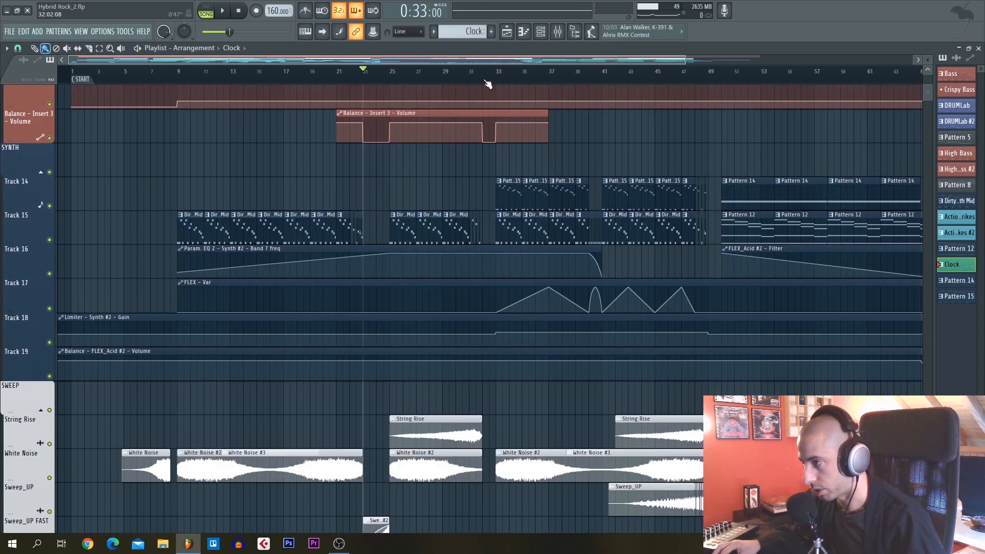
Play the transition from bar 8 briefly, then look over the sweep, SFX and impact clips in the intro
key(space)
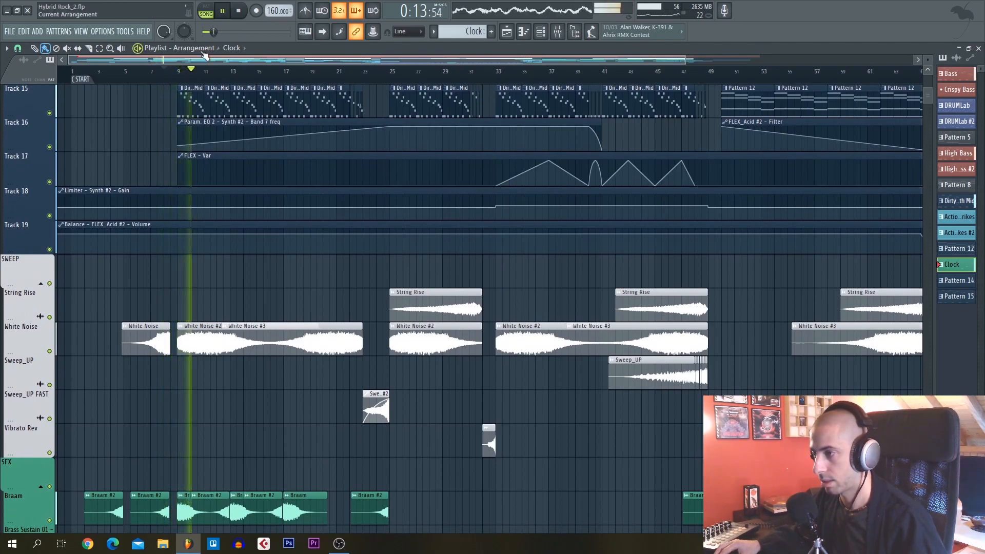
key(space)
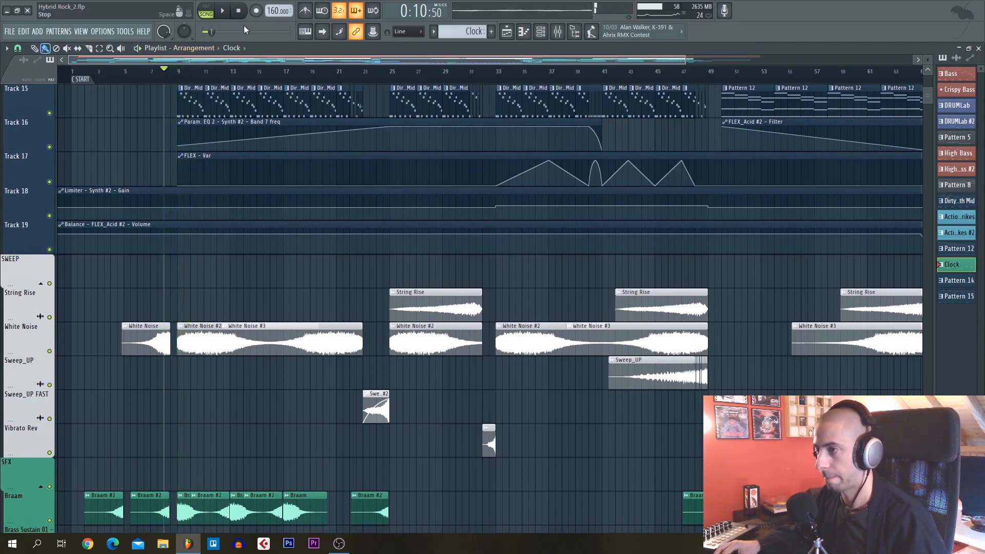
scroll(312, 278, down, 4)
scroll(311, 278, down, 2)
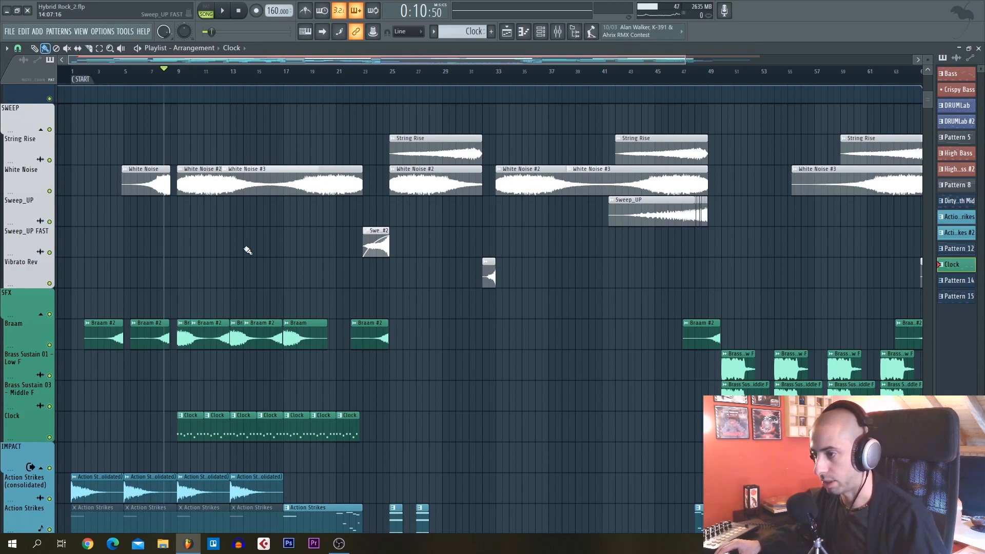
scroll(287, 256, down, 1)
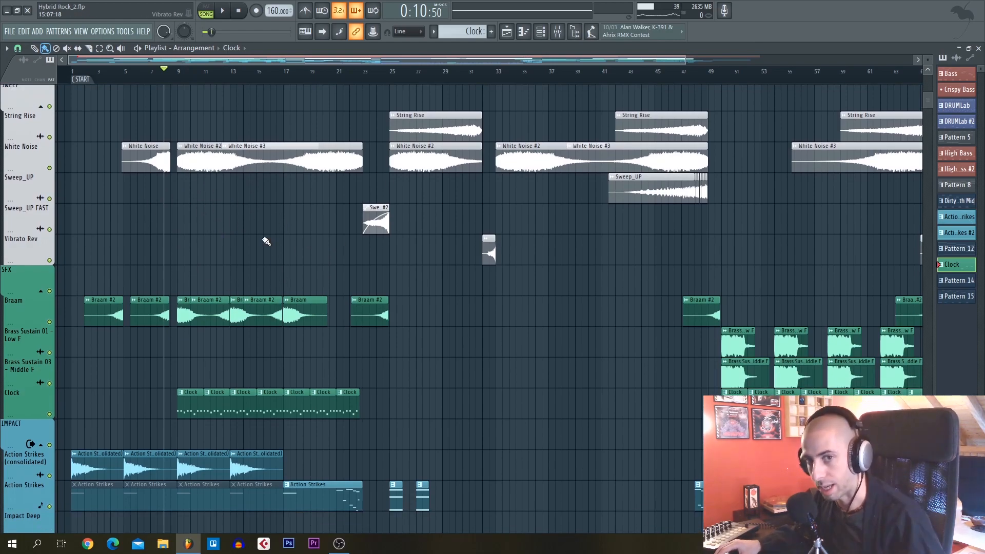